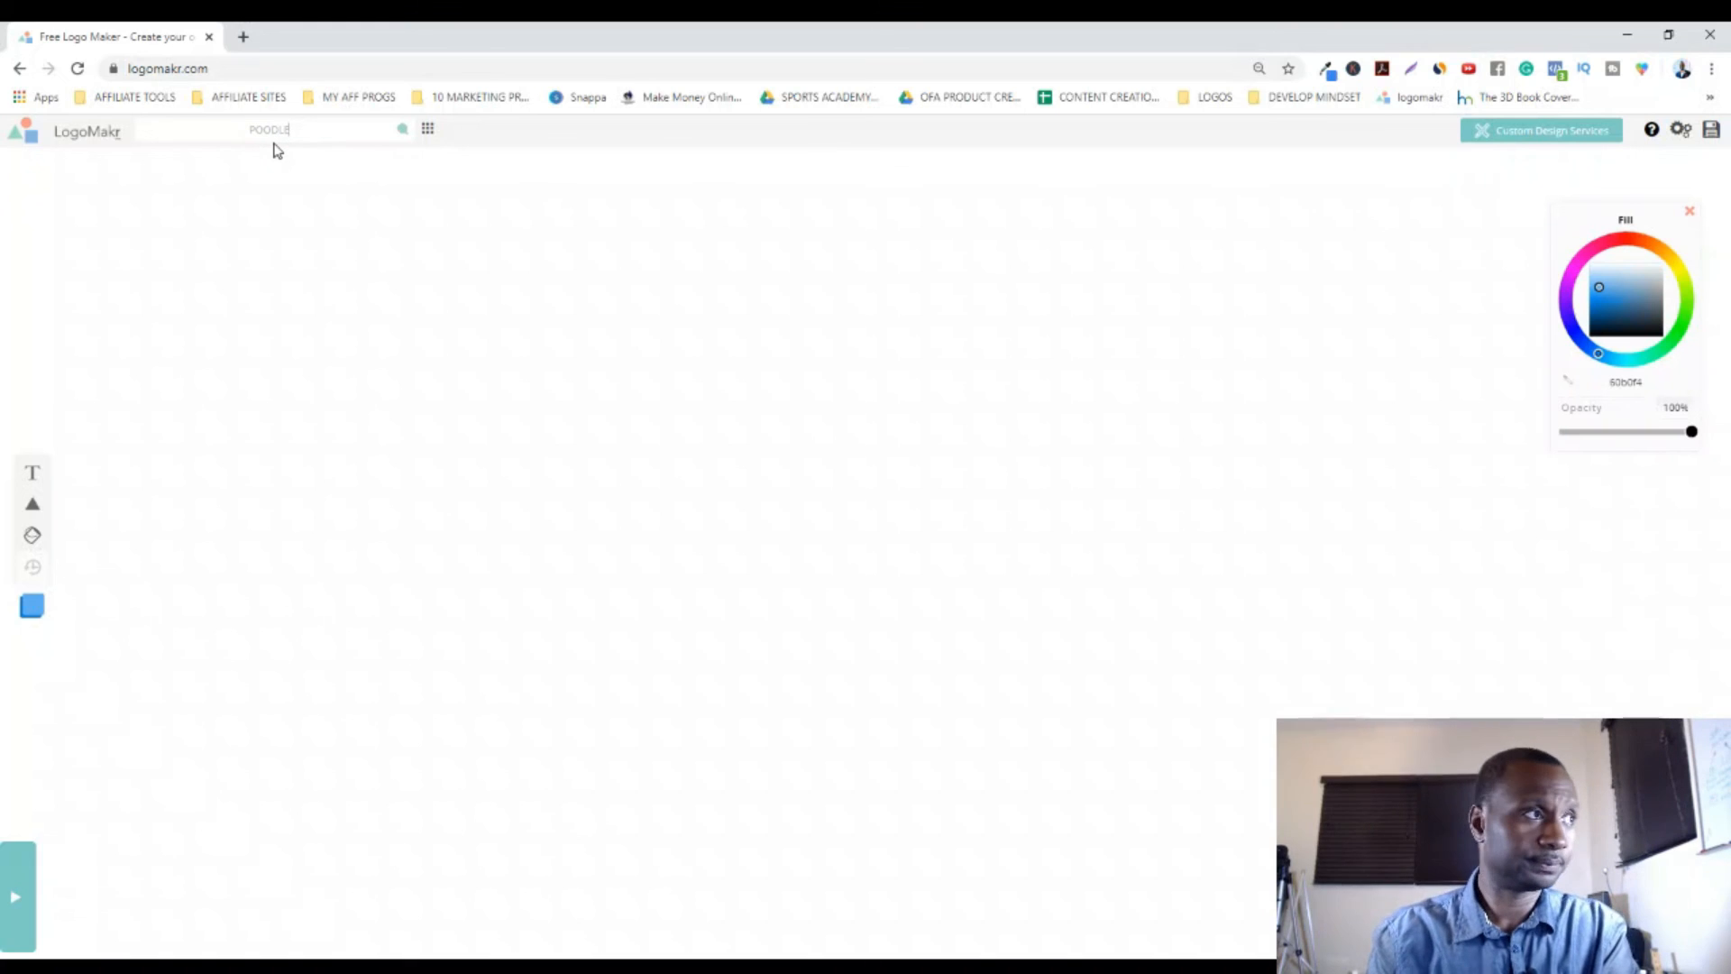
Step: Search the graphics for POODLE, and place the solid black side-view poodle with outlined hindquarters, slightly enlarged, in the canvas's upper middle
key("Return")
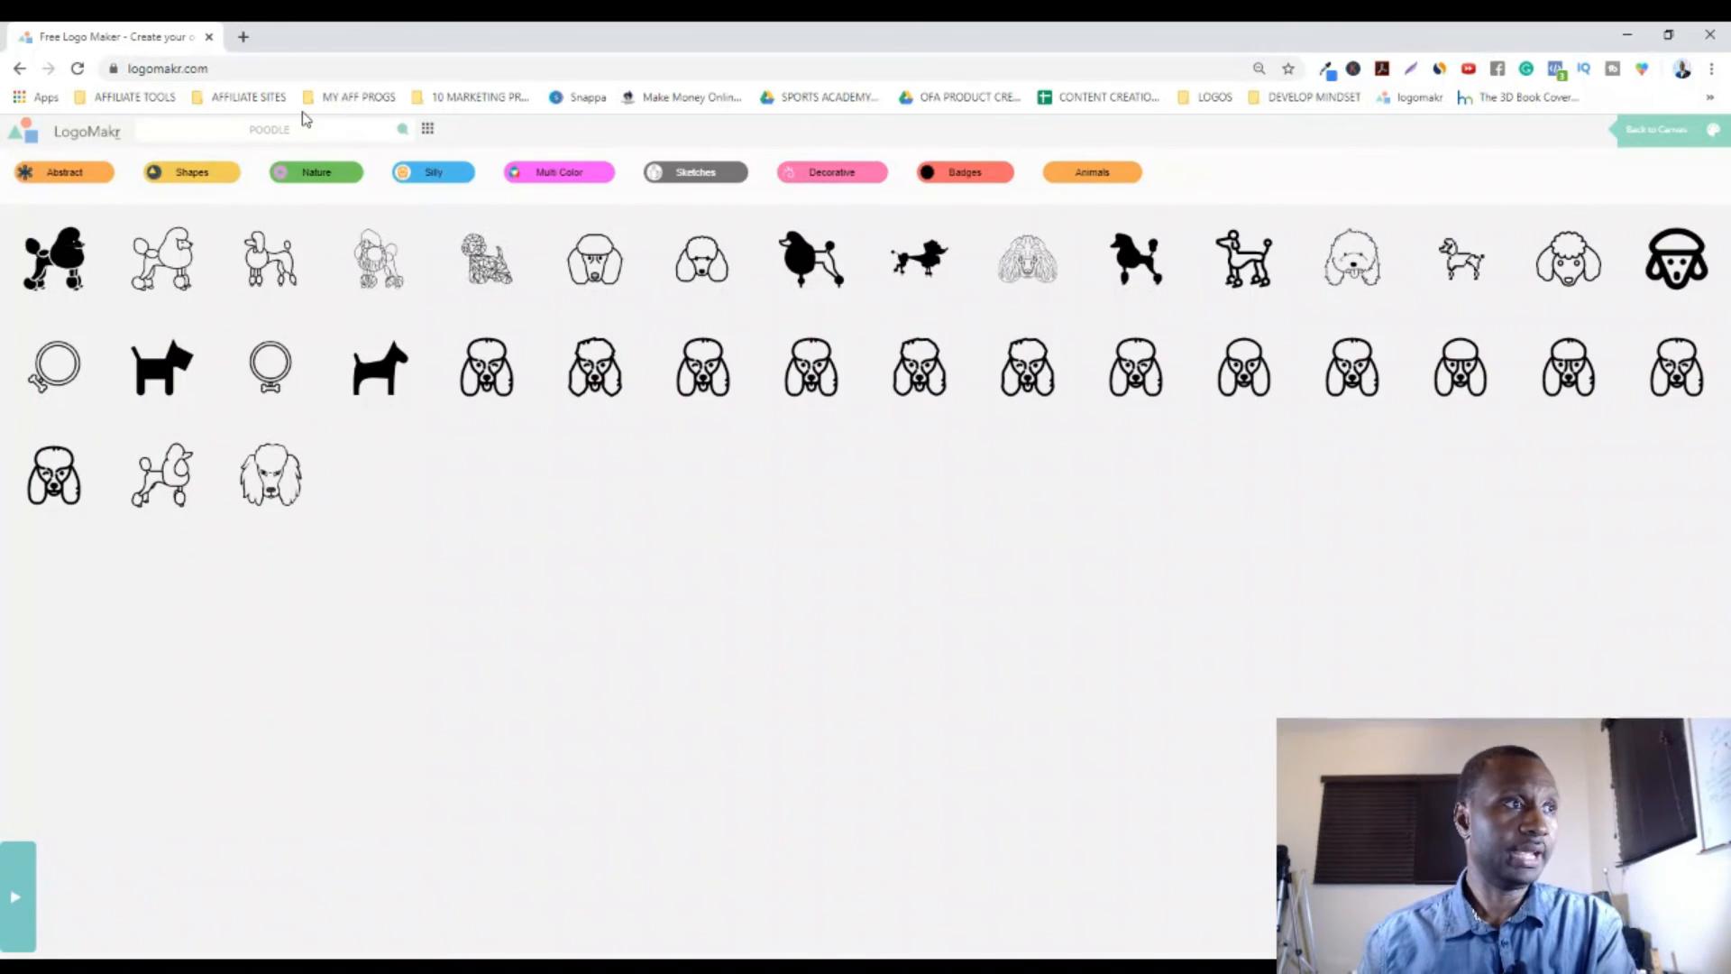
left_click(809, 261)
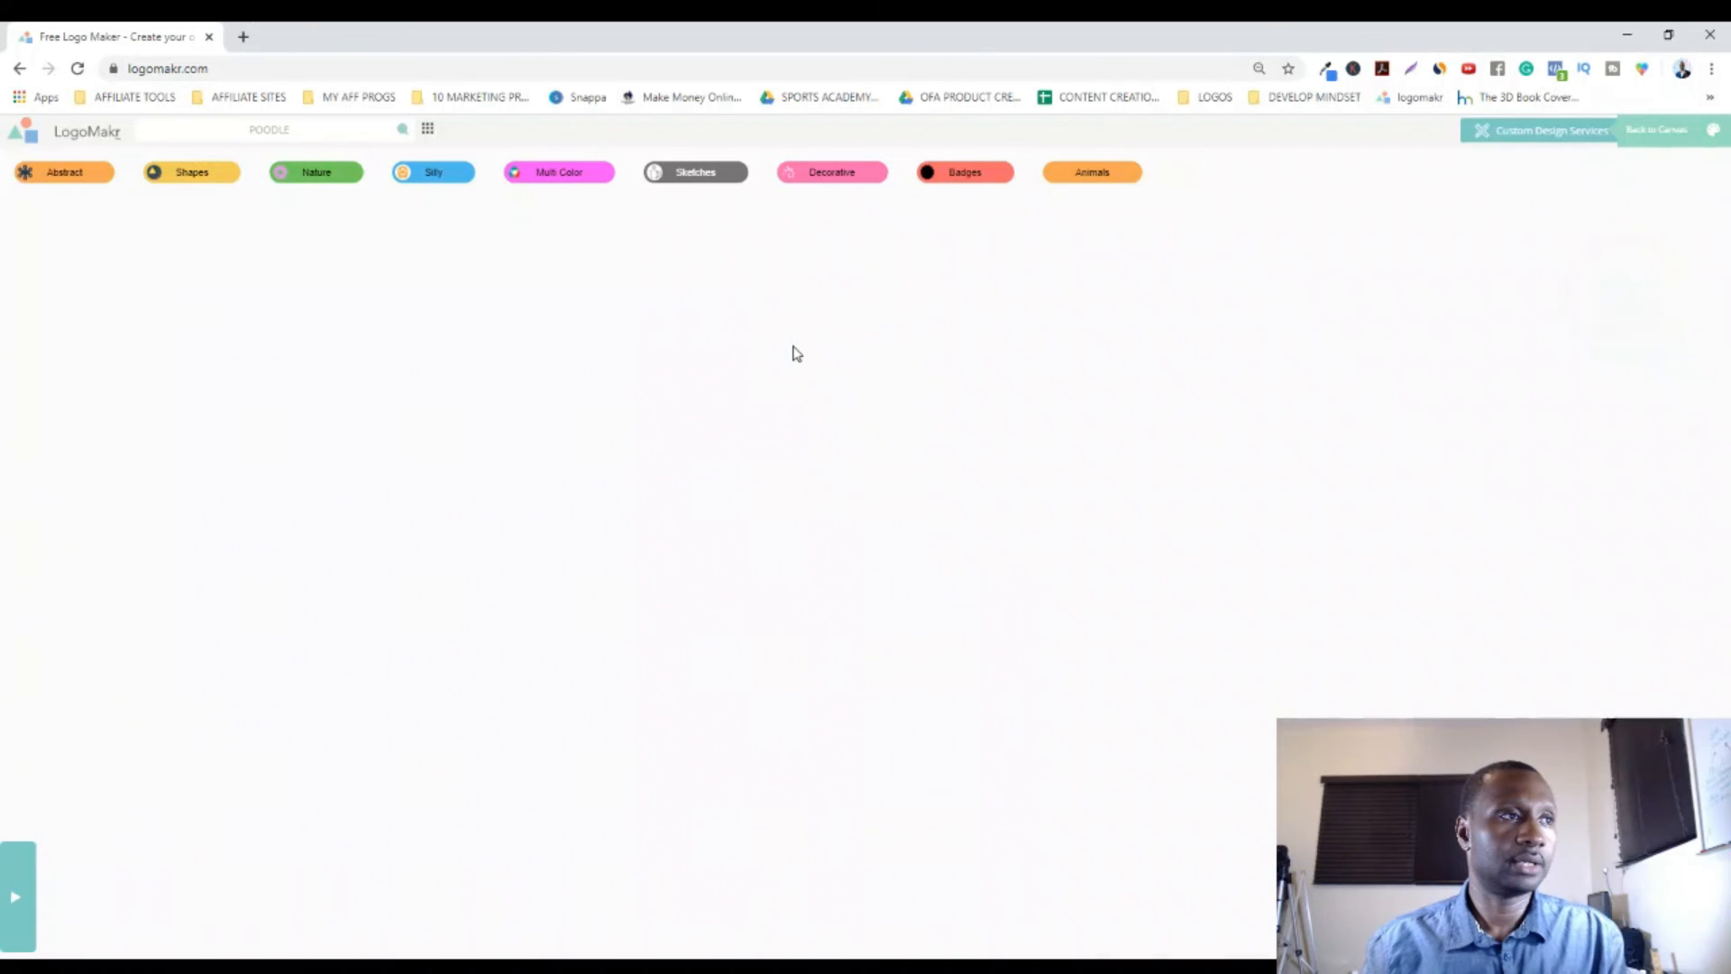
left_click_drag(785, 479, 727, 296)
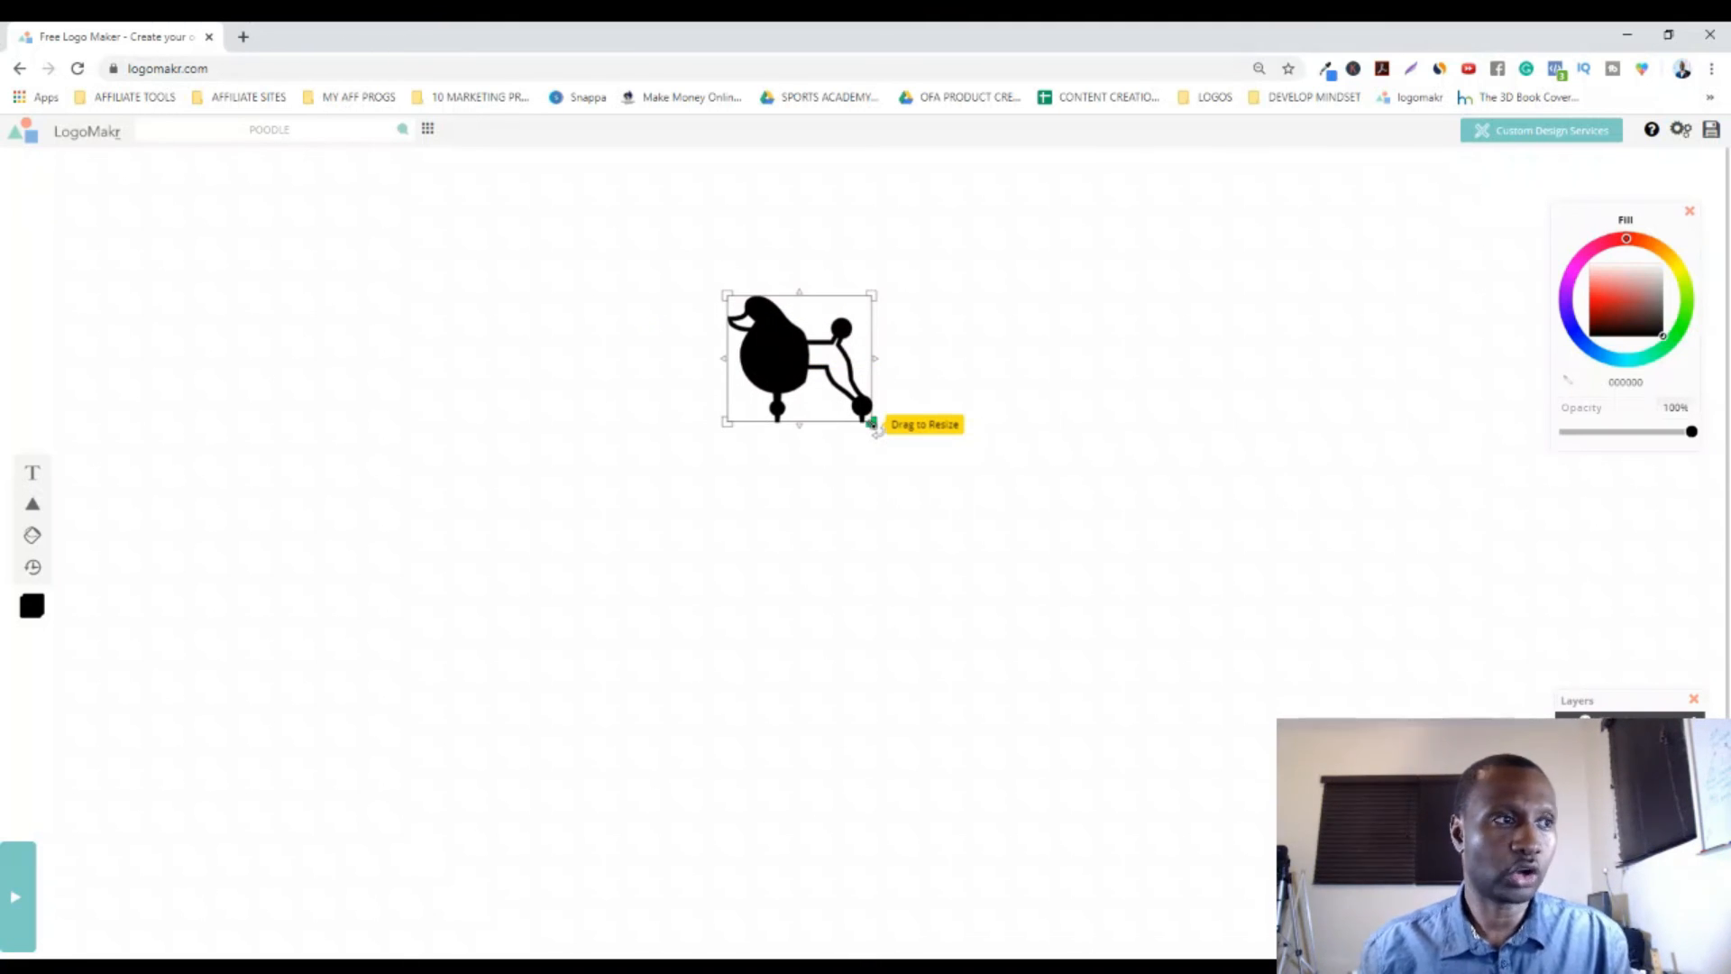
left_click_drag(876, 431, 857, 469)
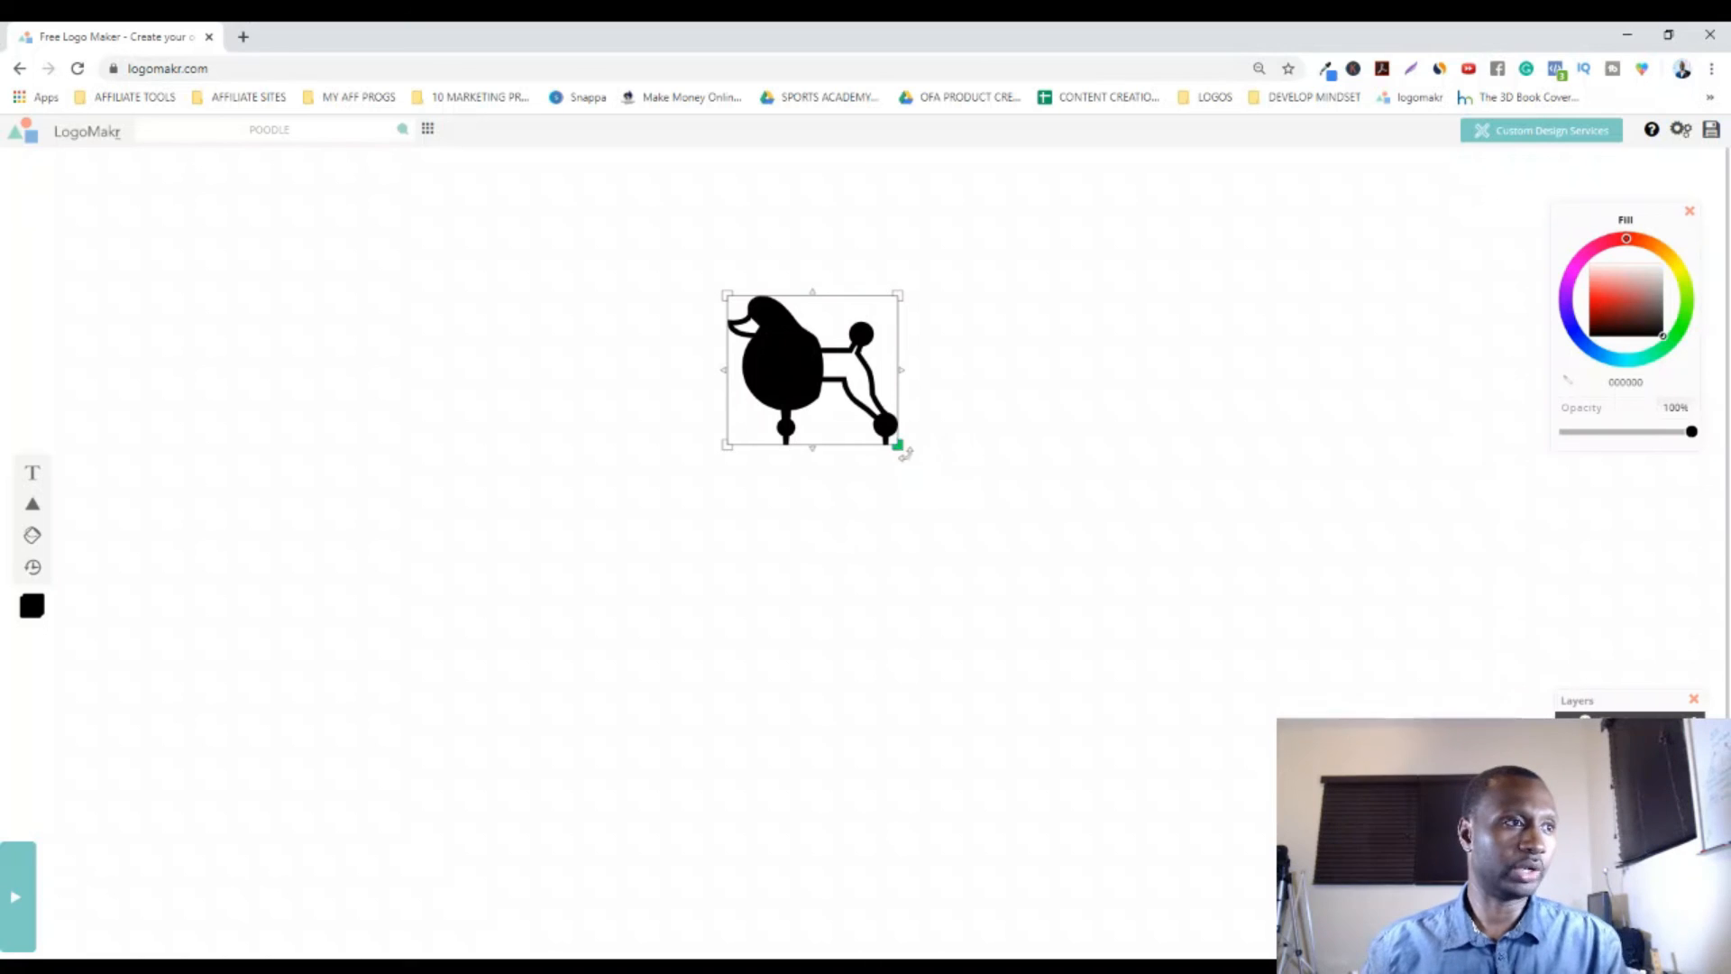
left_click_drag(784, 361, 772, 360)
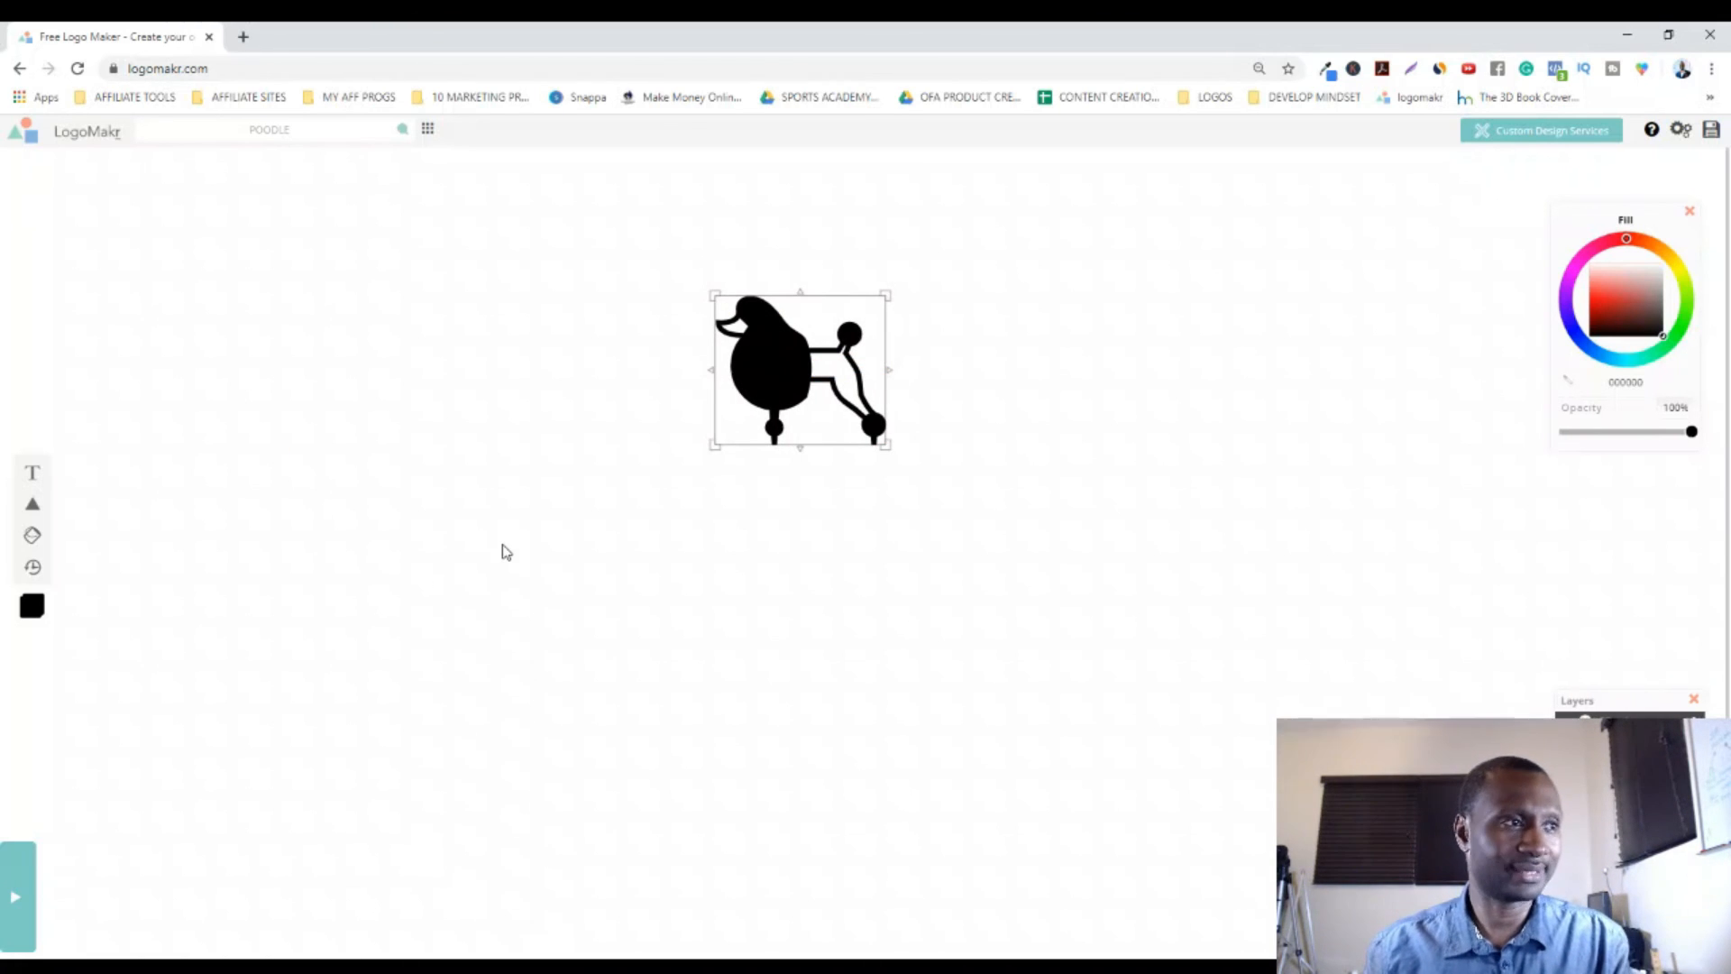
Step: Add a text object reading "POODLES-R-US" below the poodle graphic
left_click(32, 475)
left_click(785, 599)
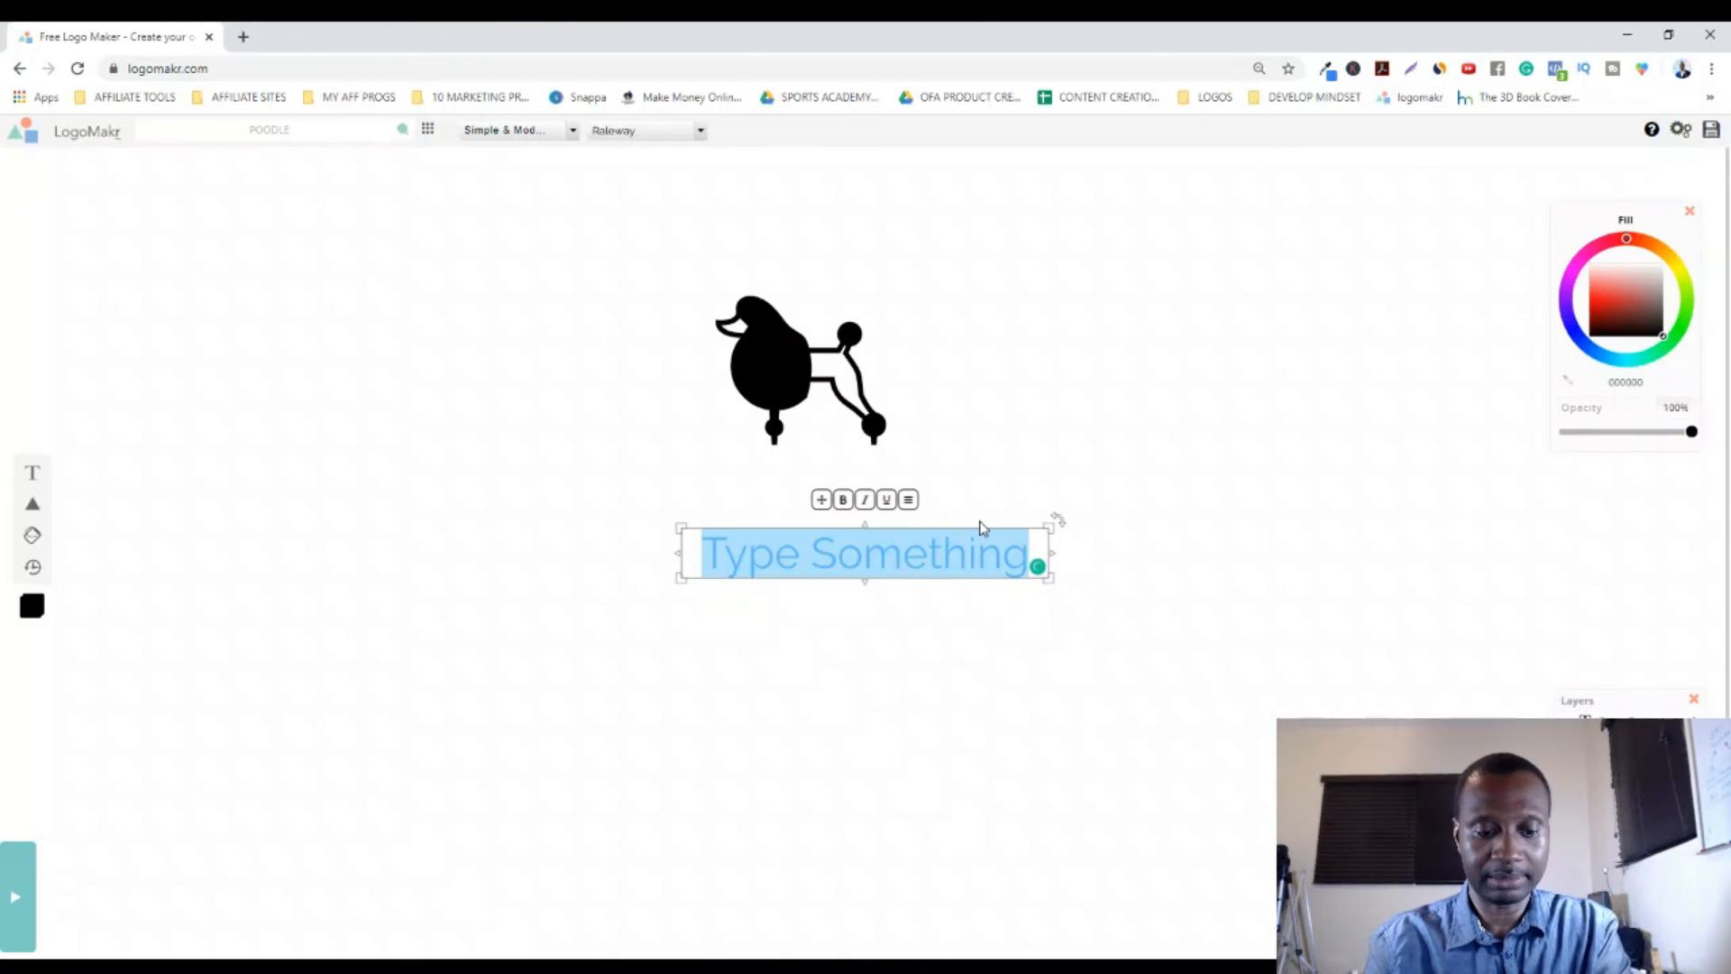
type("P")
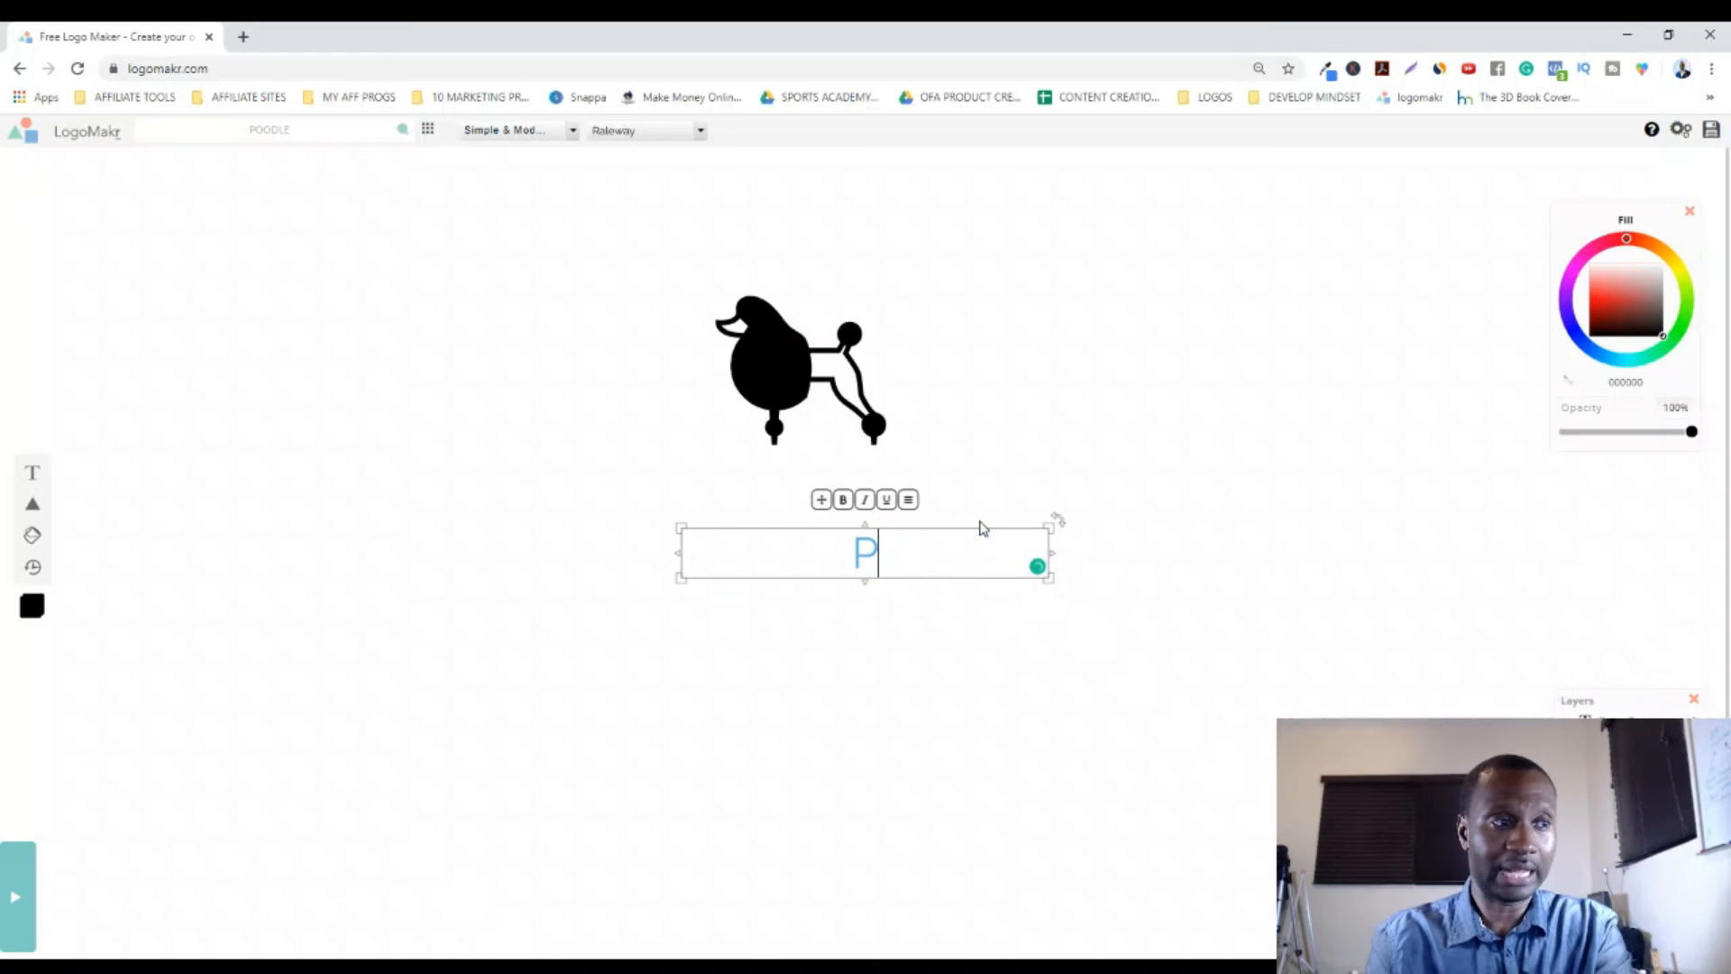
type("OODLE")
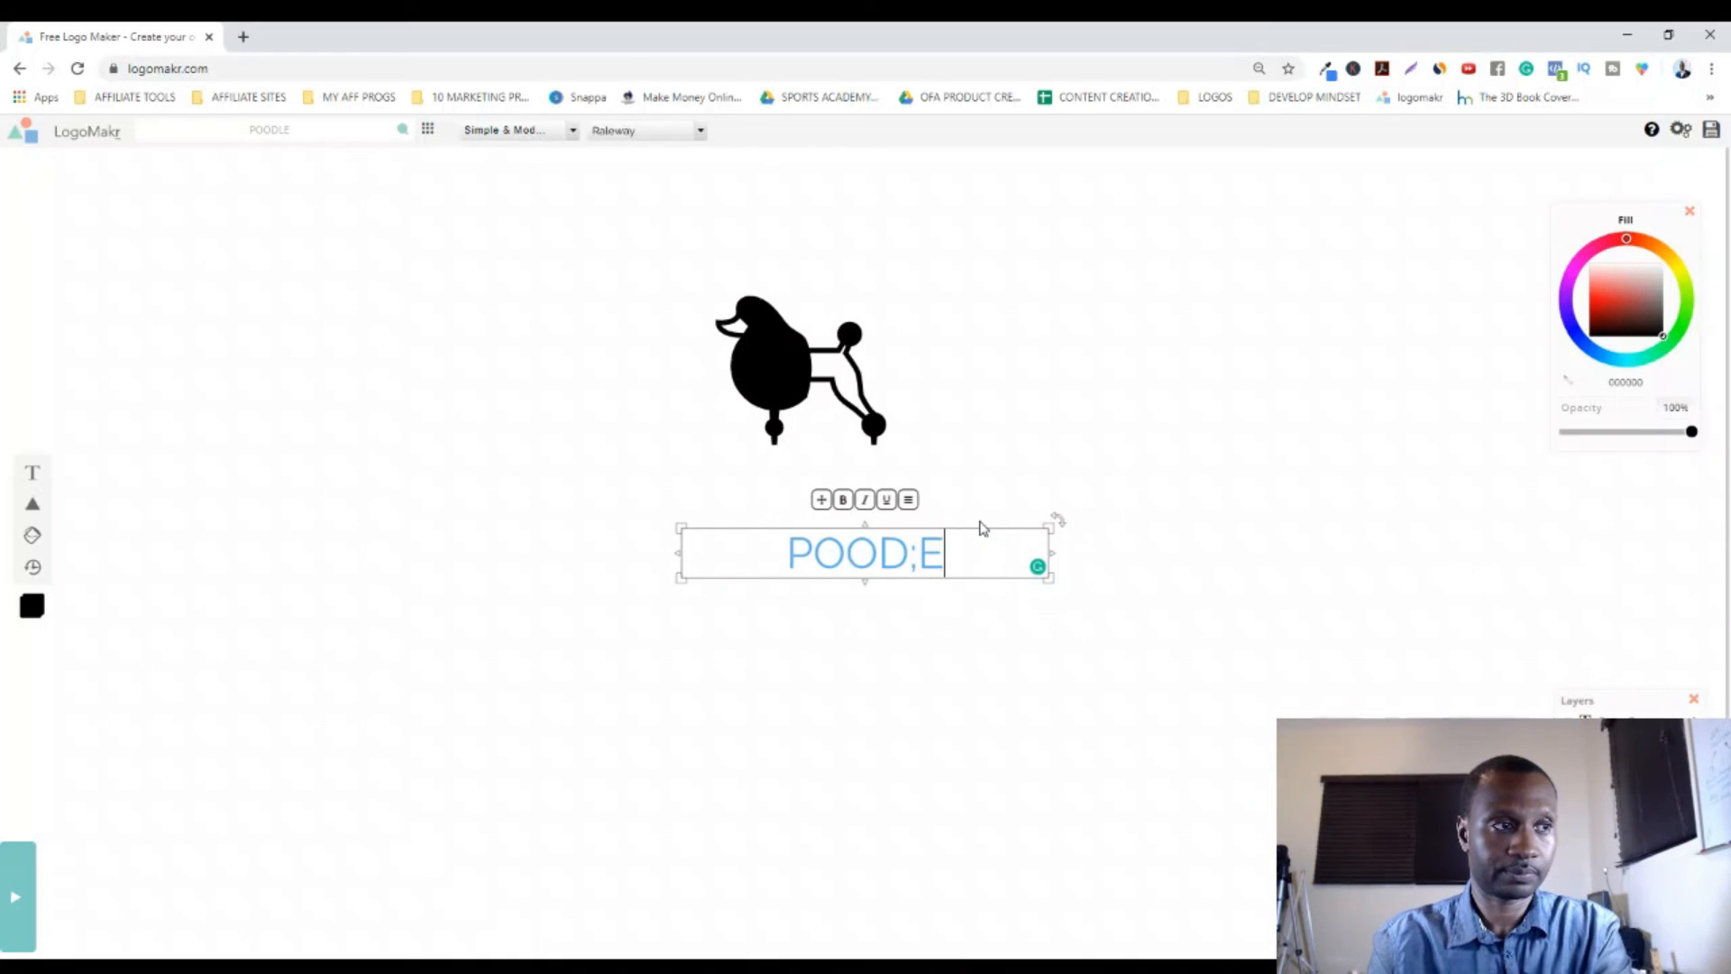
key("BackSpace")
key("BackSpace")
type("LES")
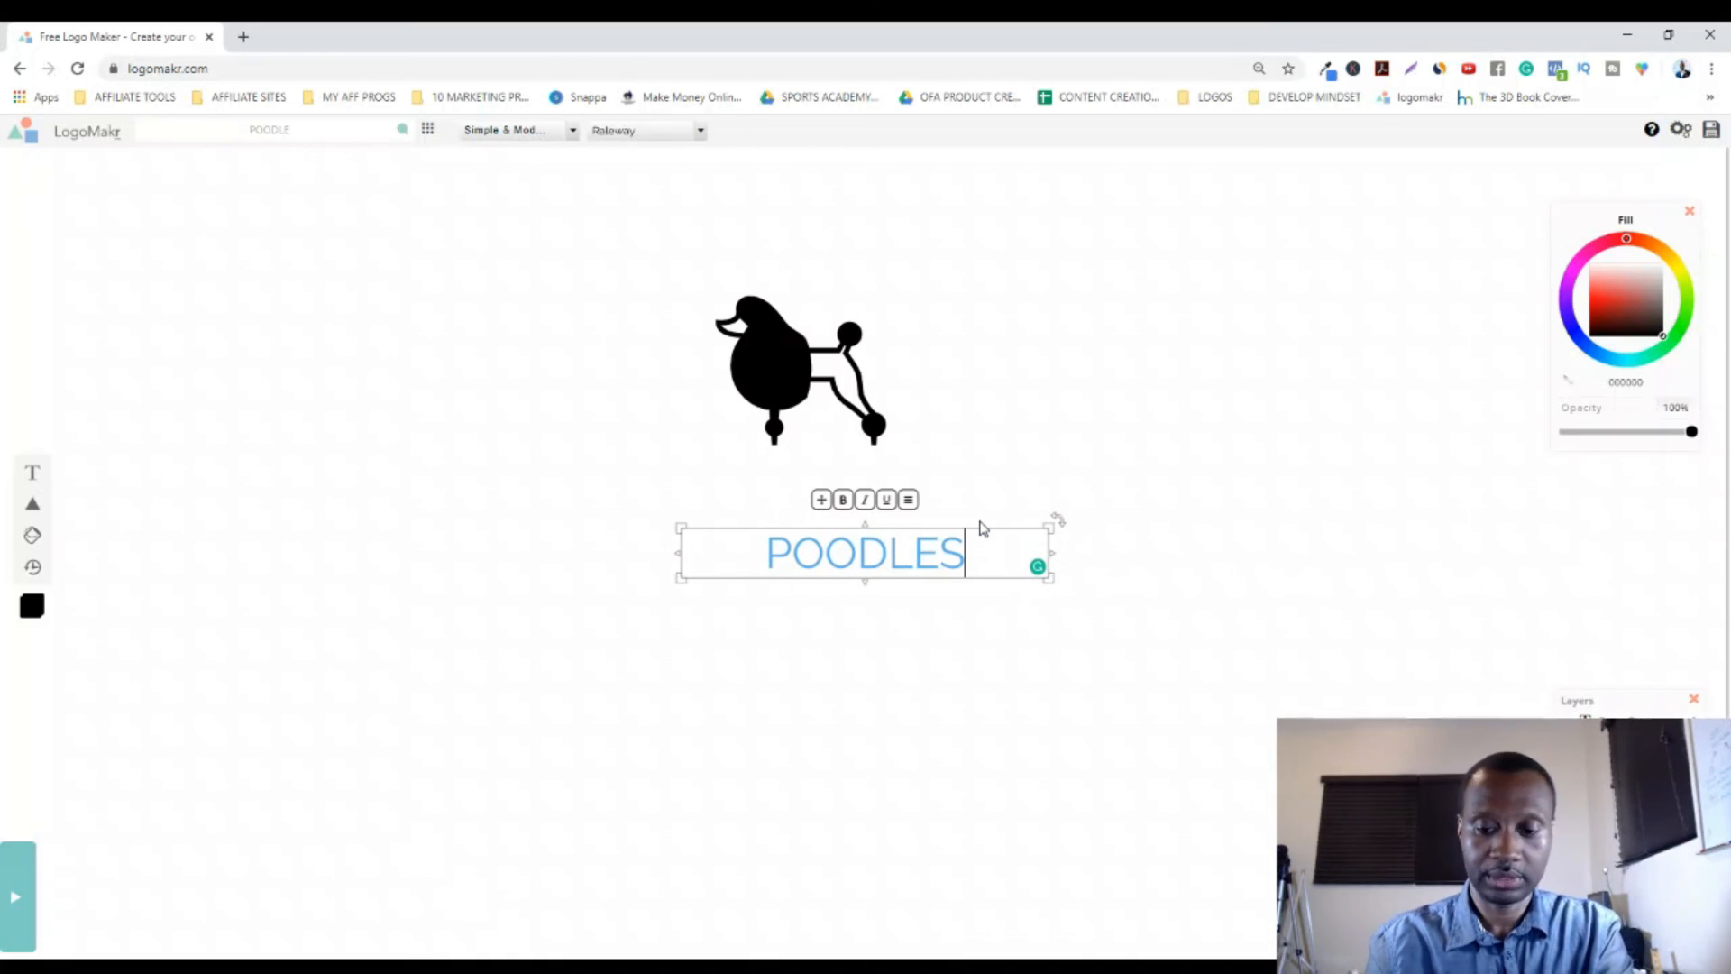
type("-R-US")
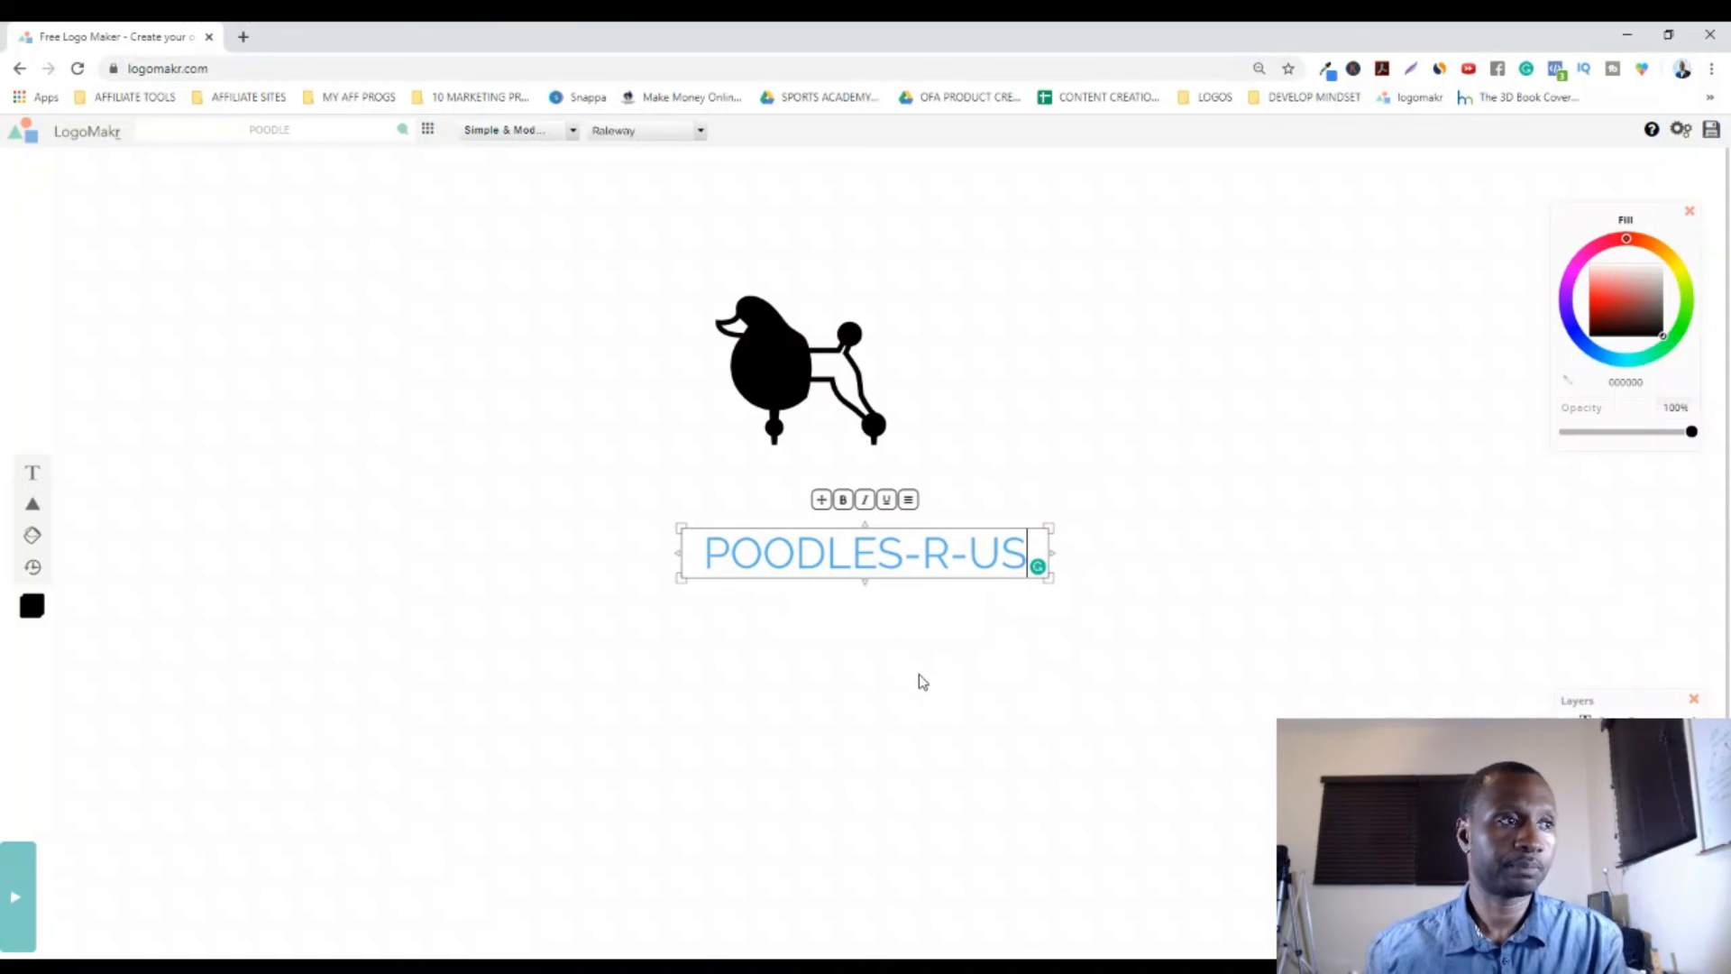
Step: Move the POODLES-R-US text closer beneath the poodle and enlarge it so it extends past both sides of the graphic
left_click(771, 360)
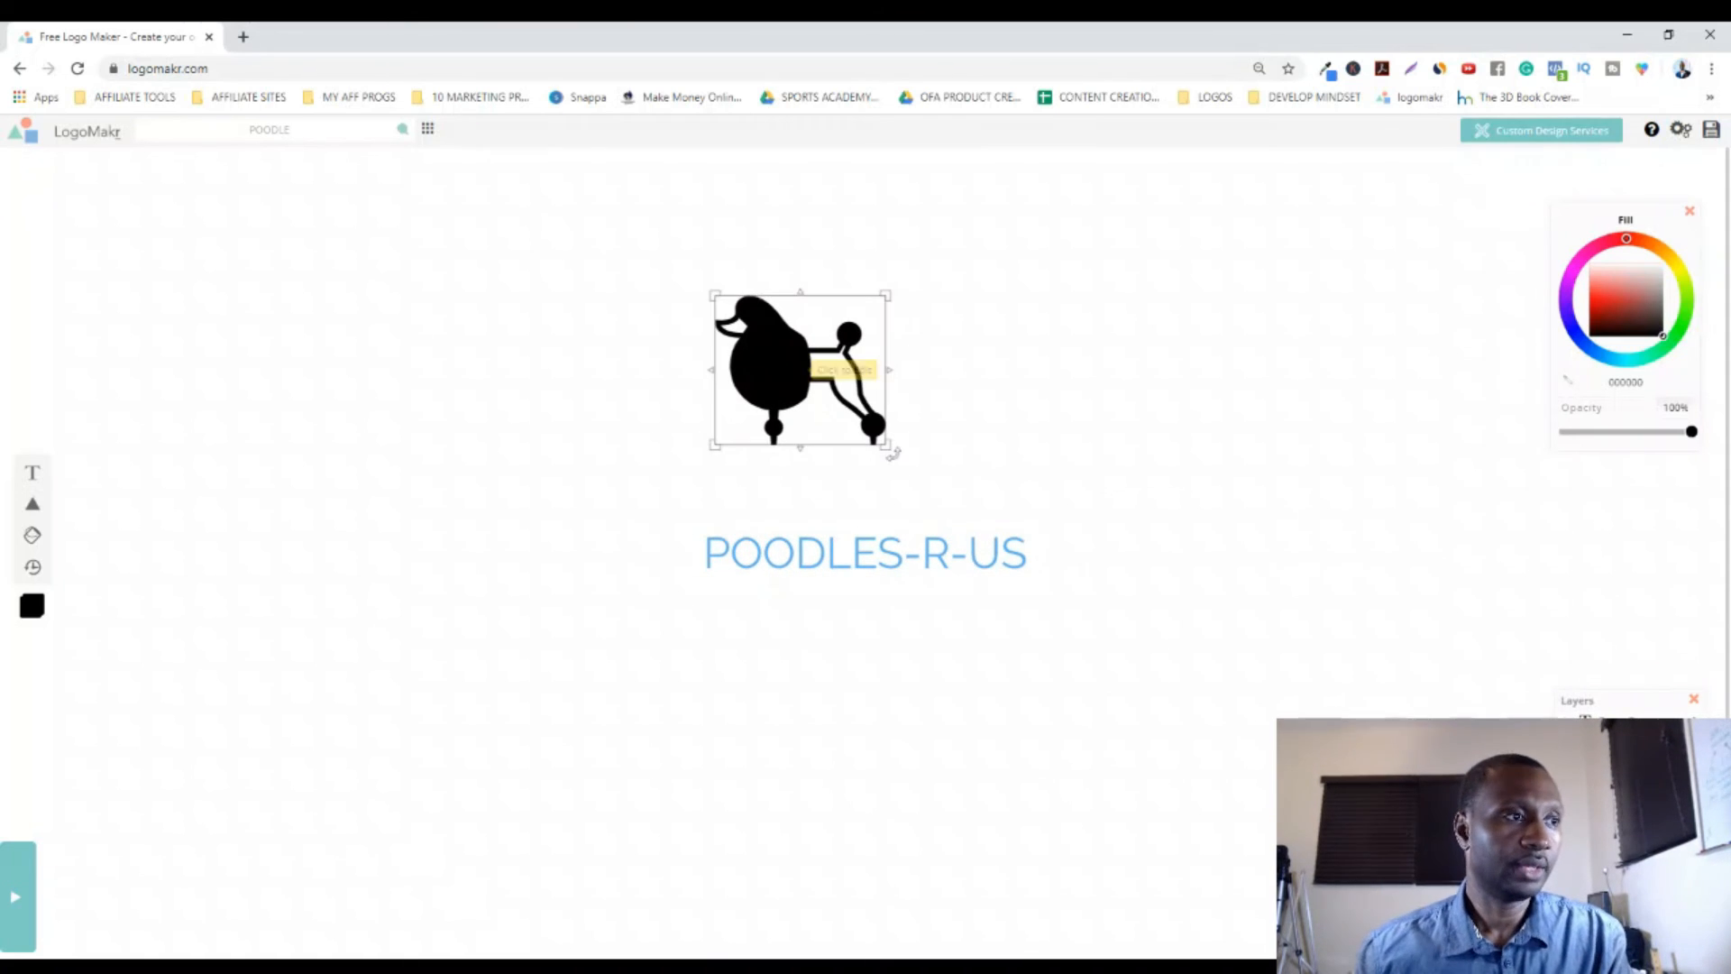
left_click_drag(920, 552, 888, 519)
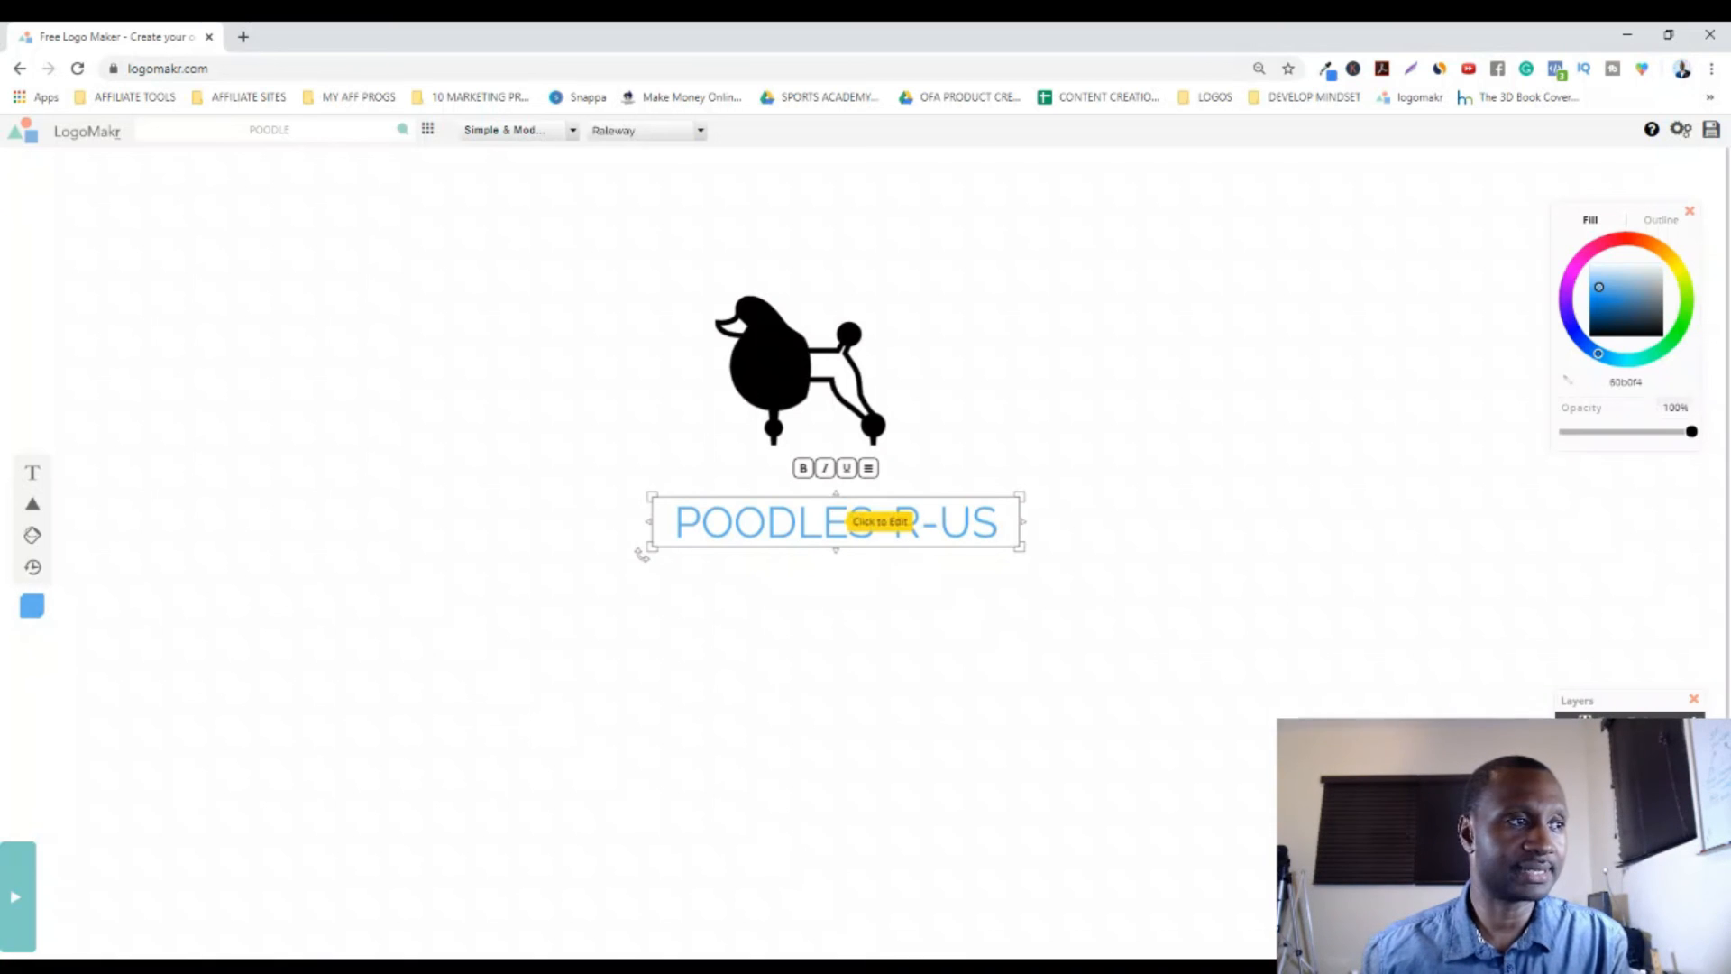
left_click_drag(646, 548, 468, 550)
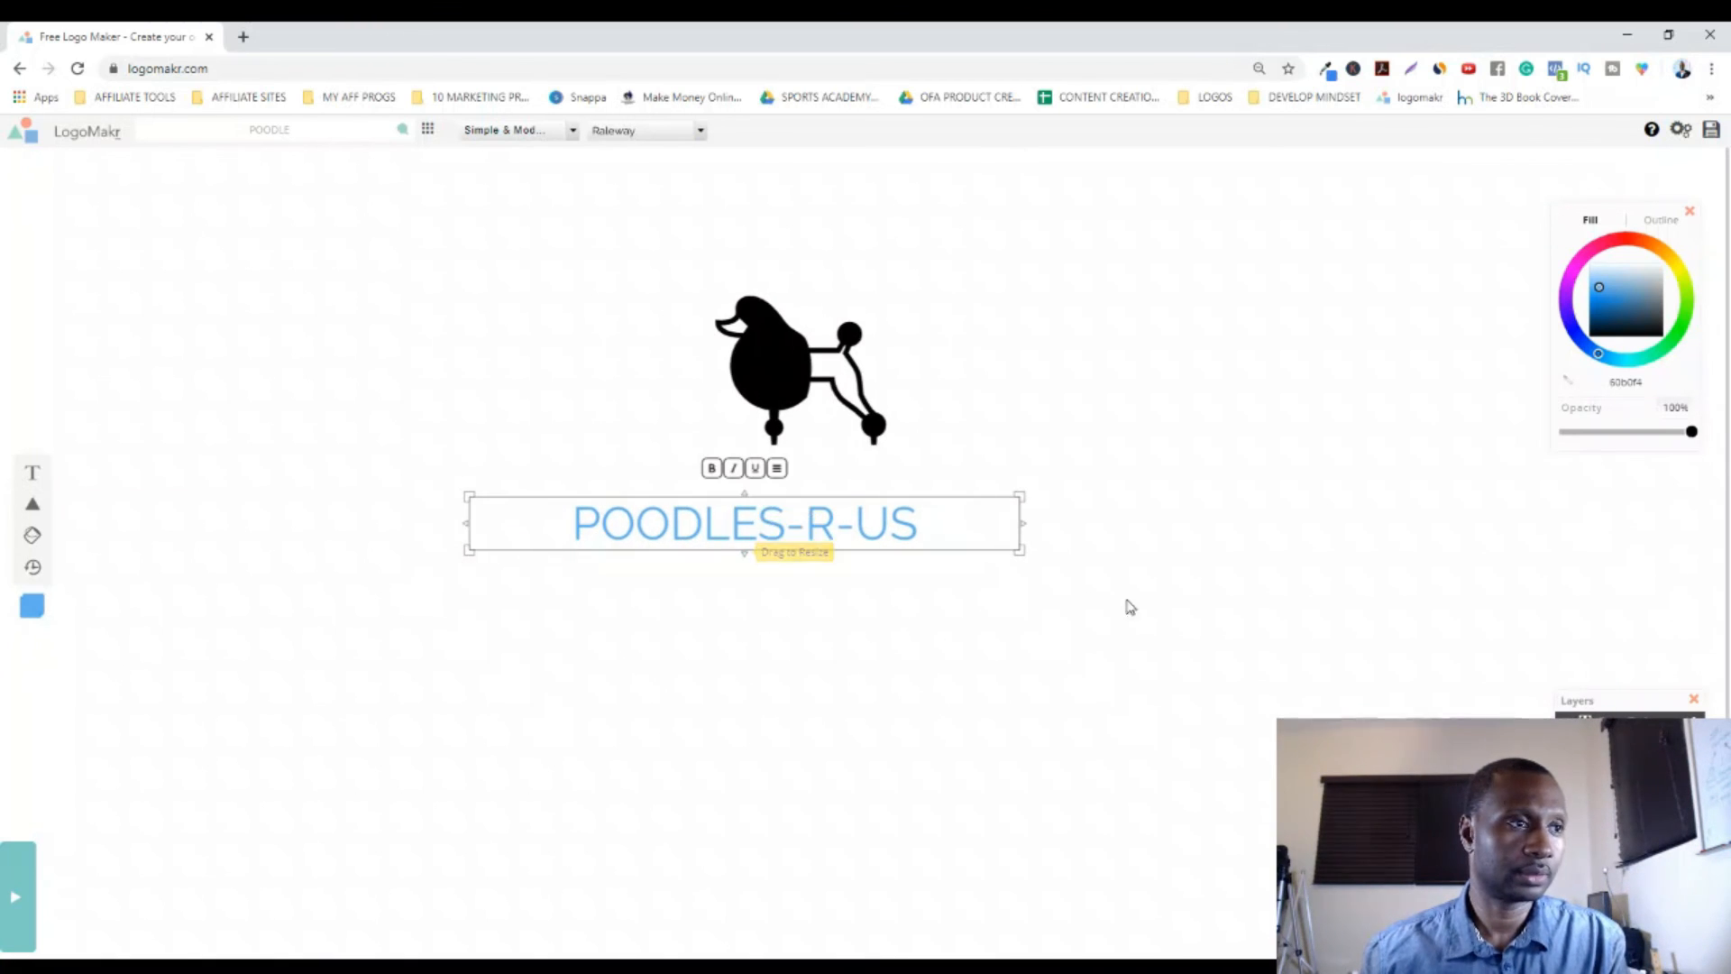
left_click_drag(1022, 551, 1102, 592)
left_click_drag(469, 497, 526, 496)
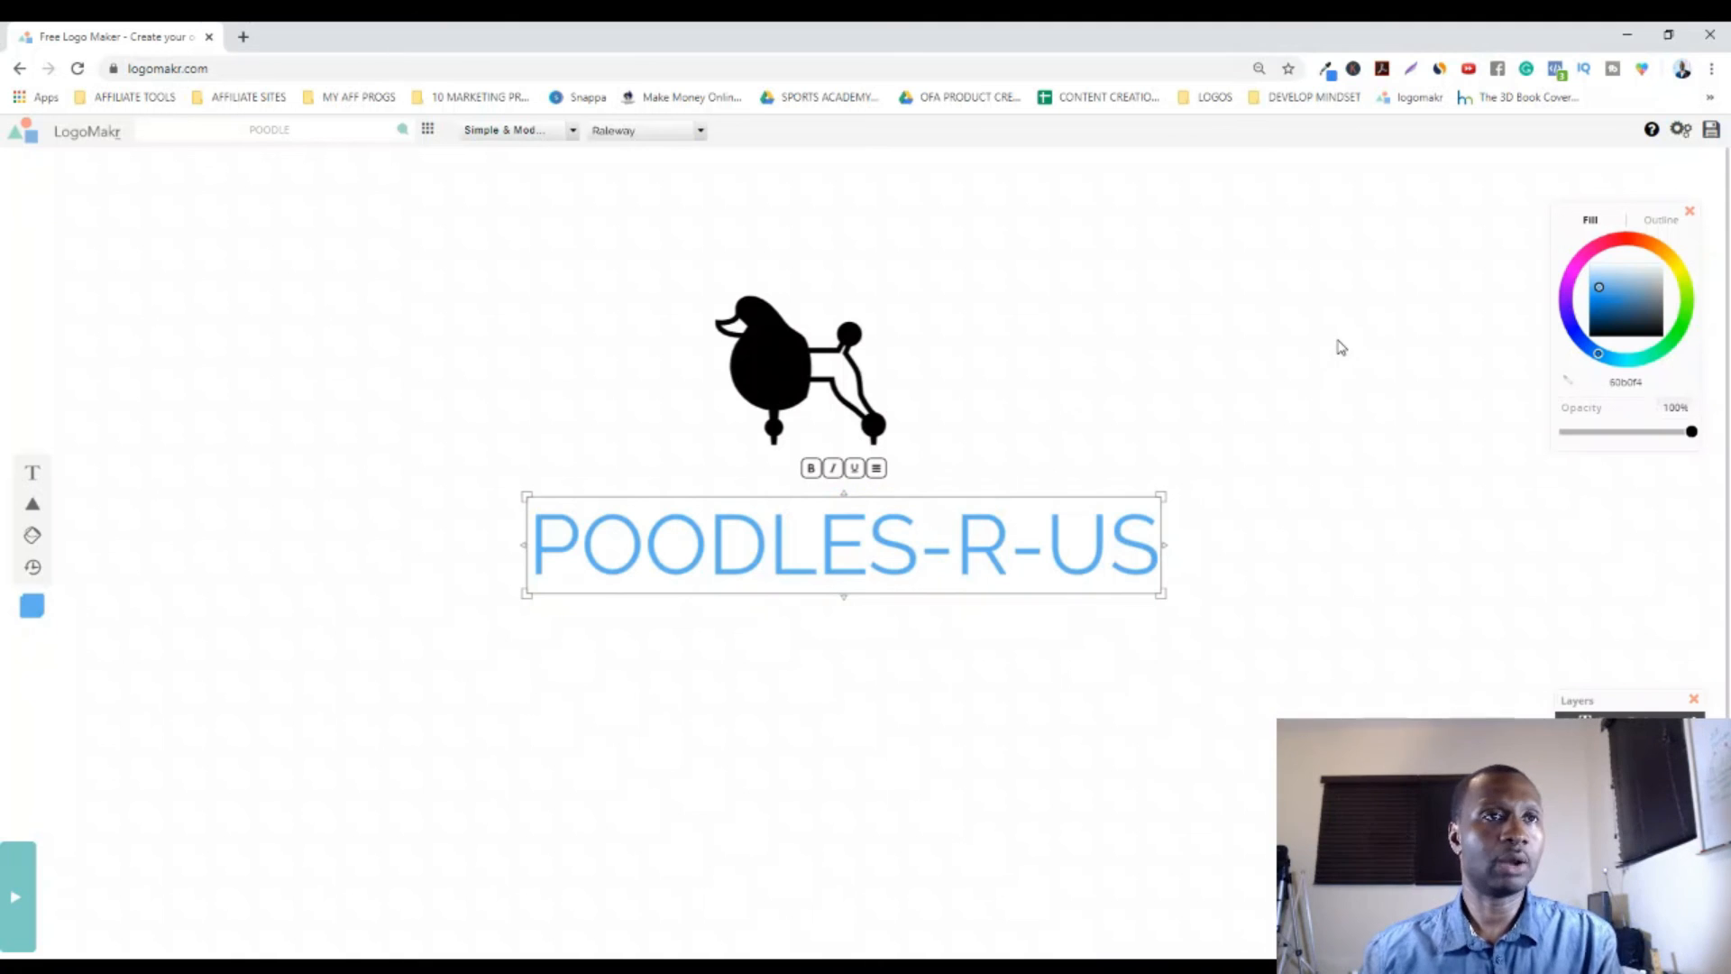
Step: Switch the POODLES-R-US text to the Fun & Funky font category and preview its fonts from Arbutus through Henny Penny
left_click(572, 133)
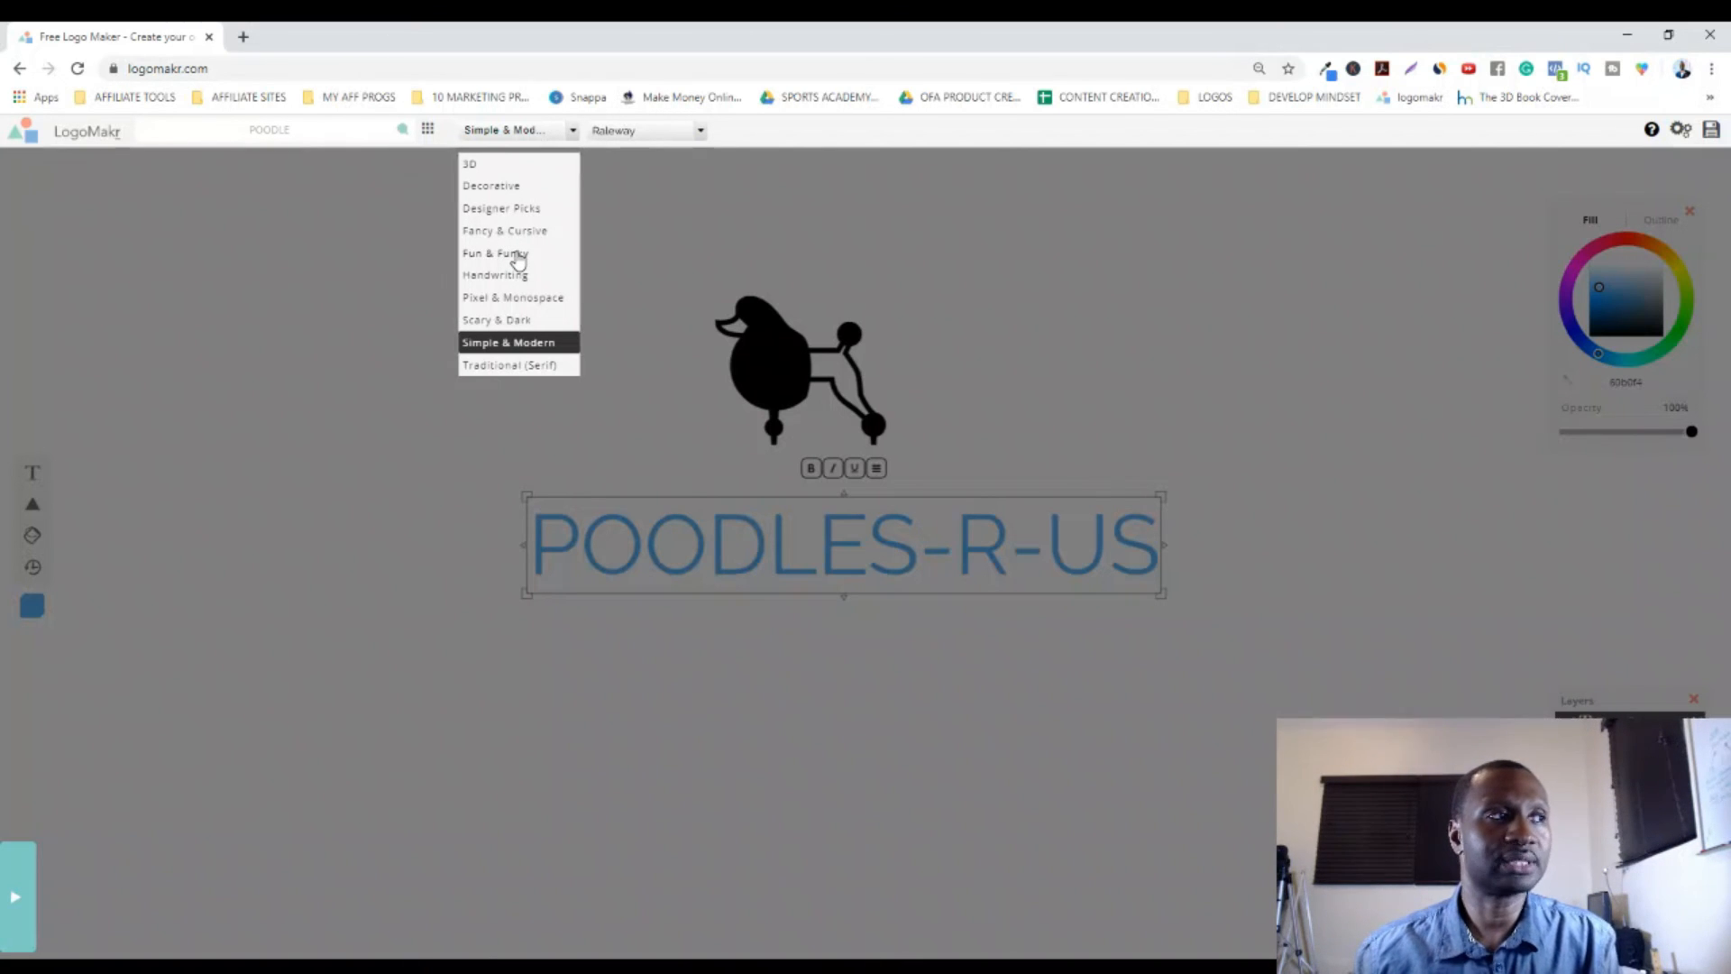
left_click(532, 253)
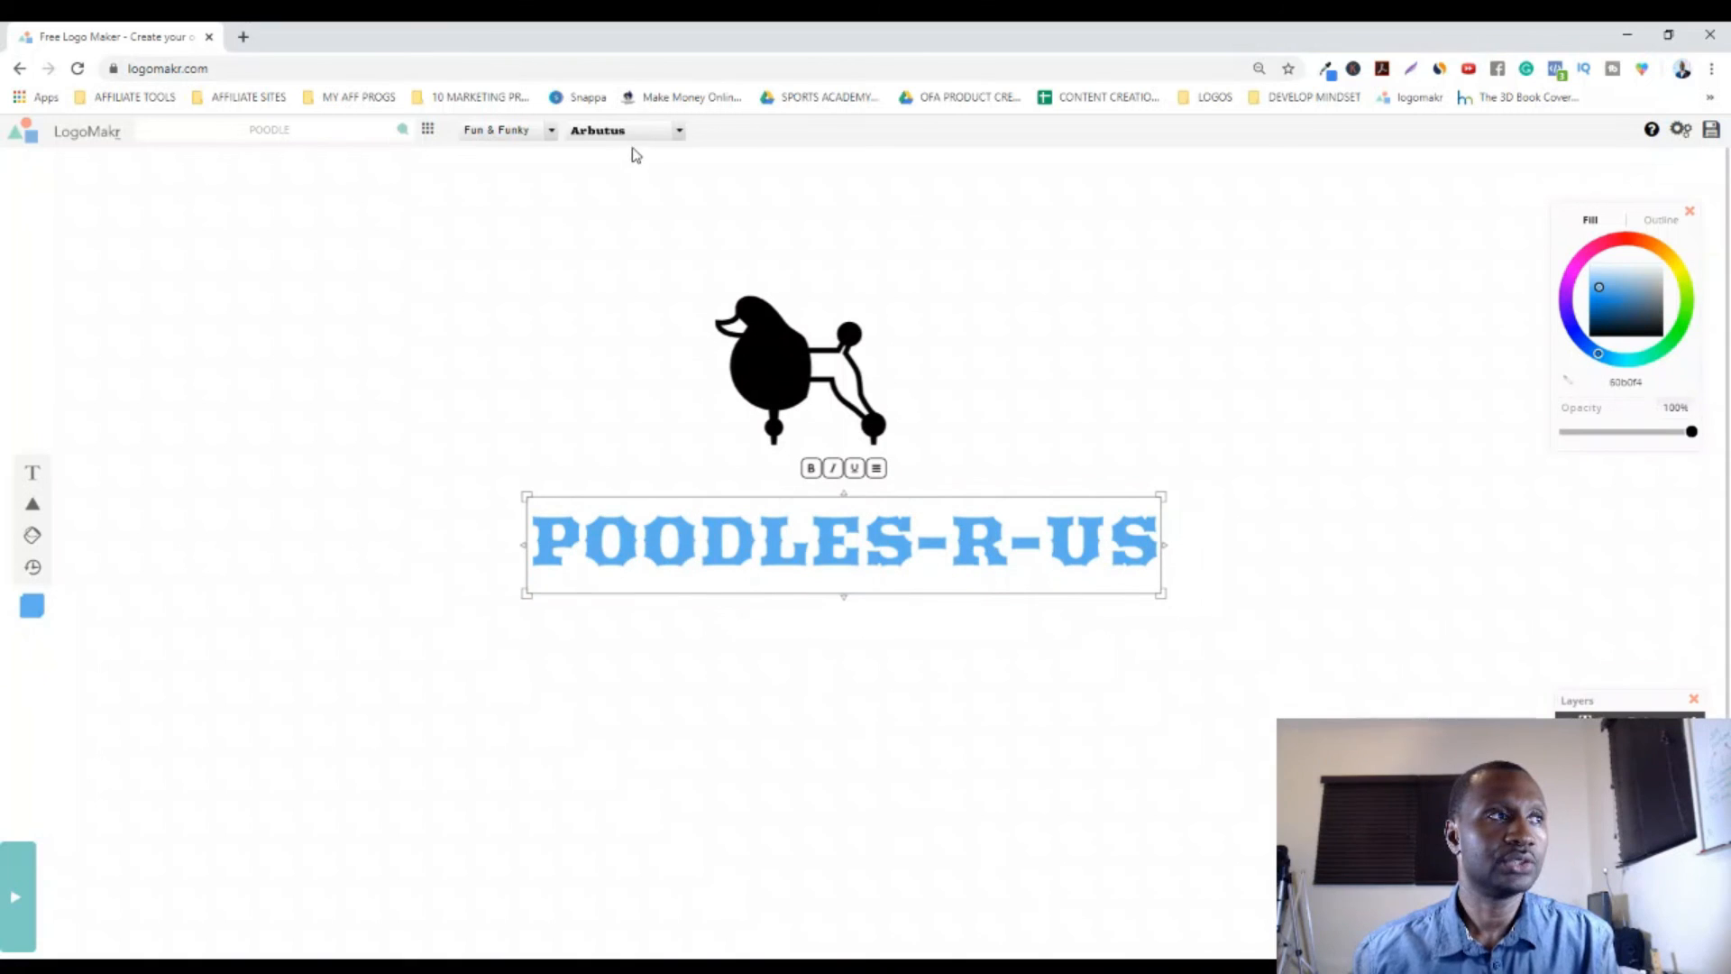
left_click(679, 136)
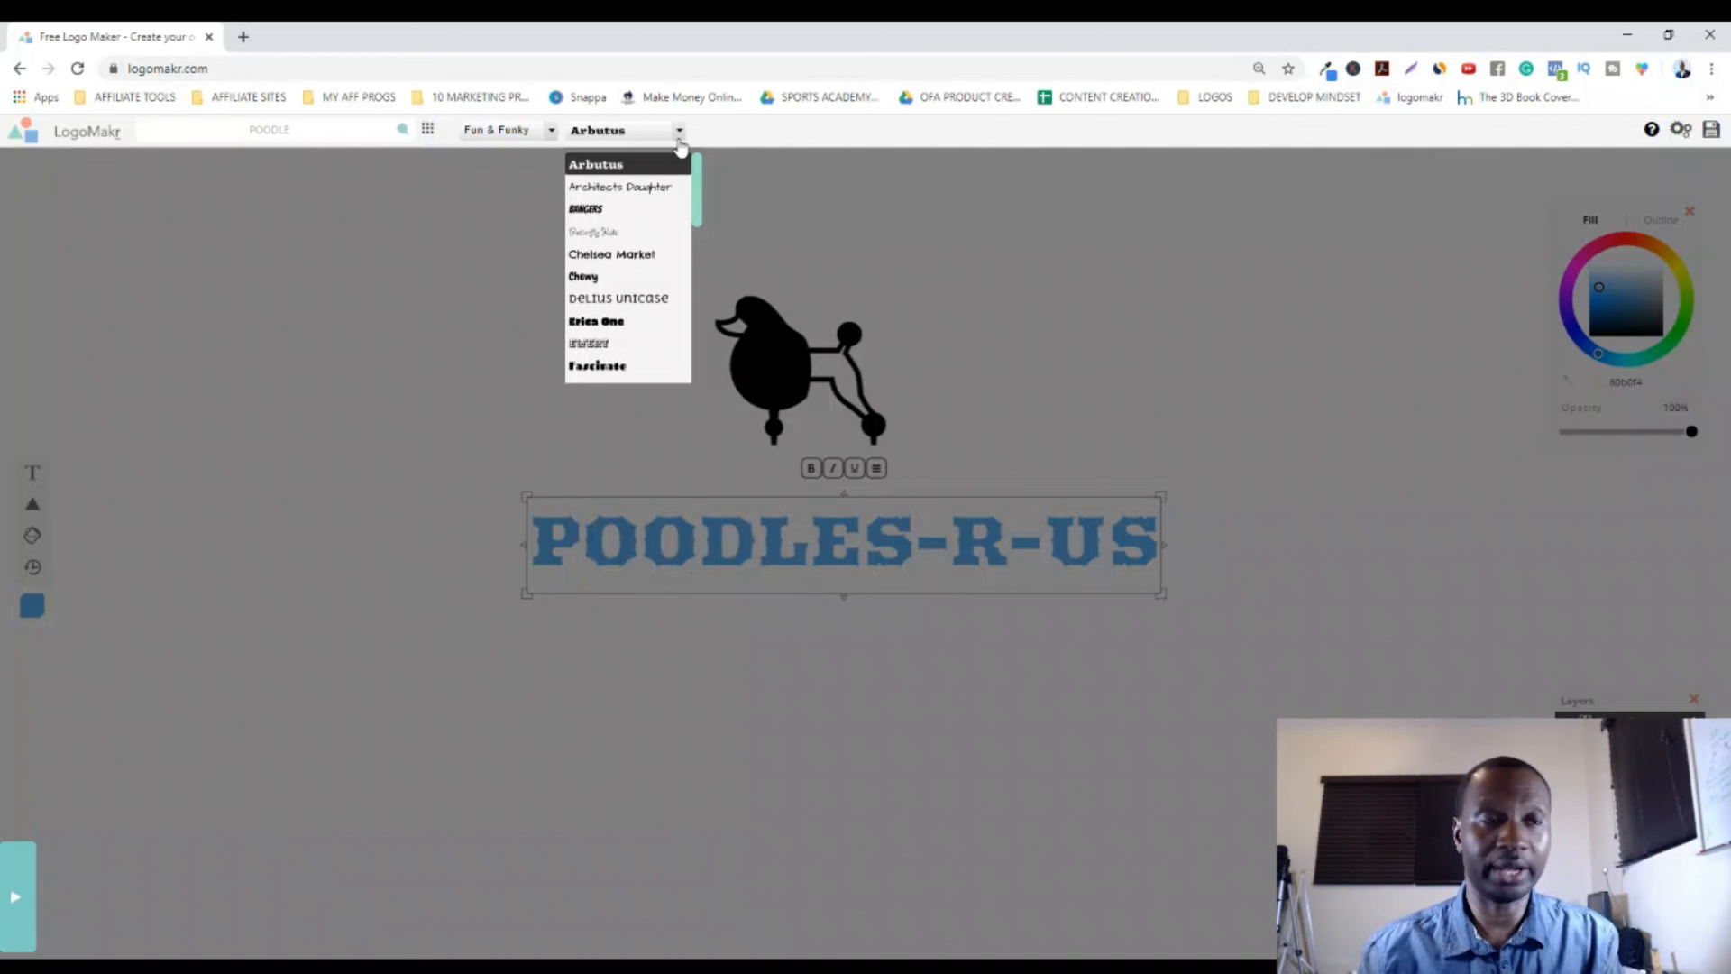
key("Down")
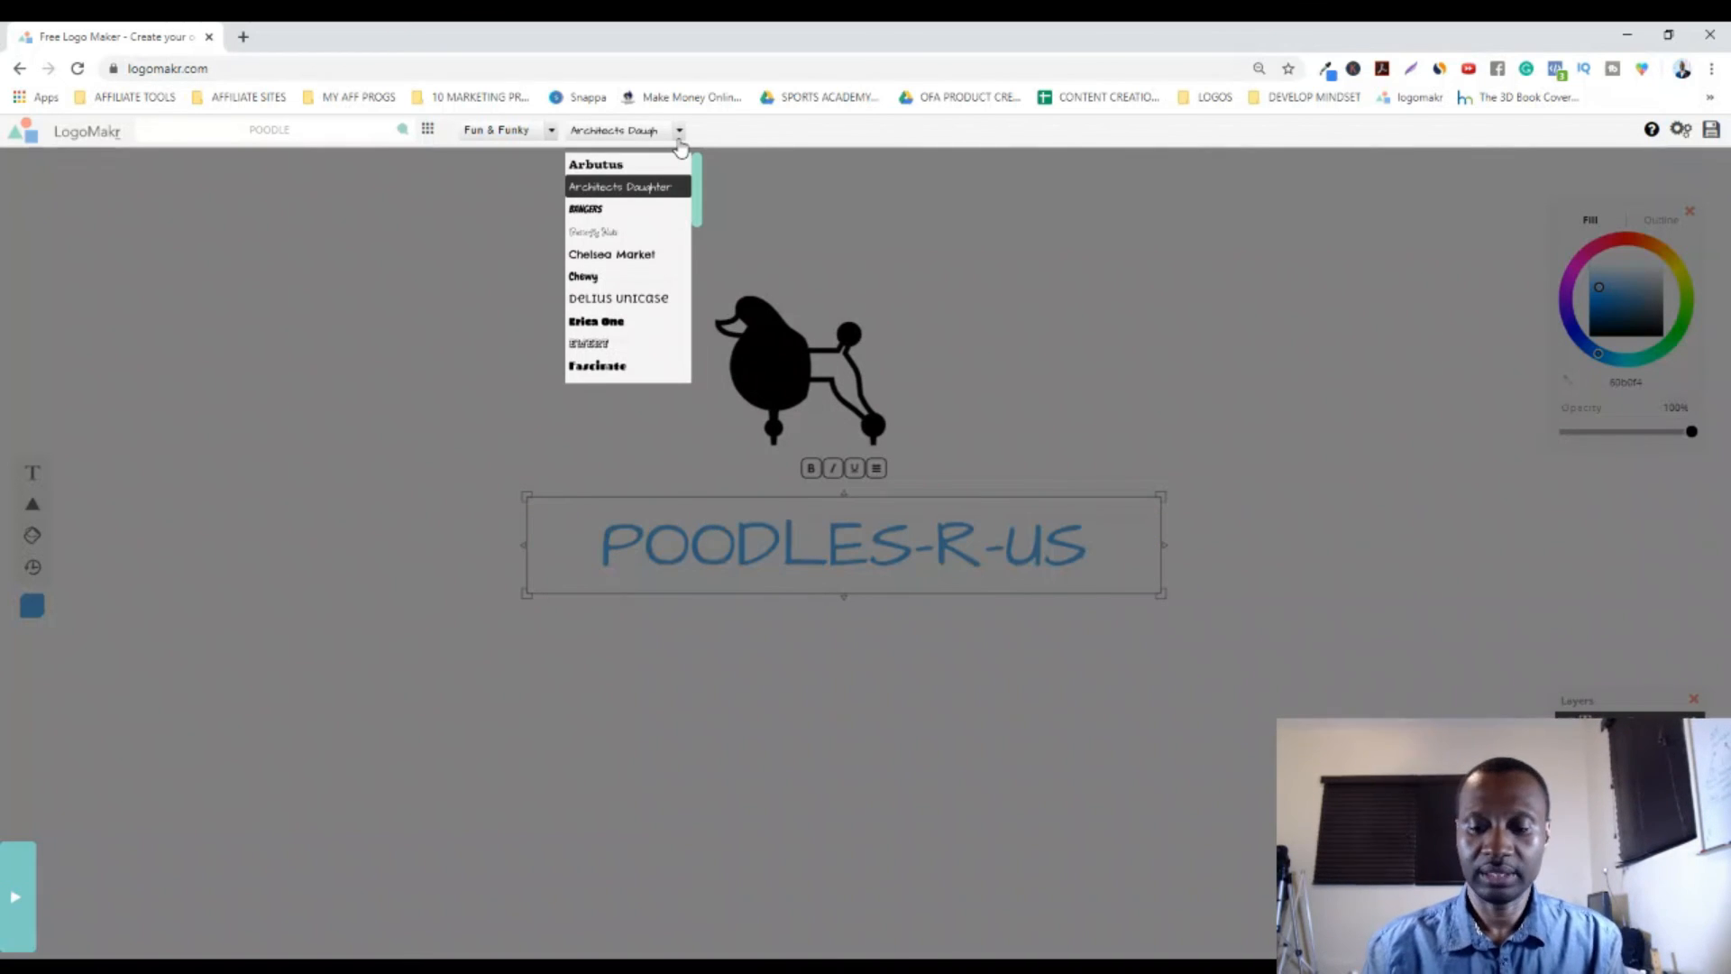
key("Down")
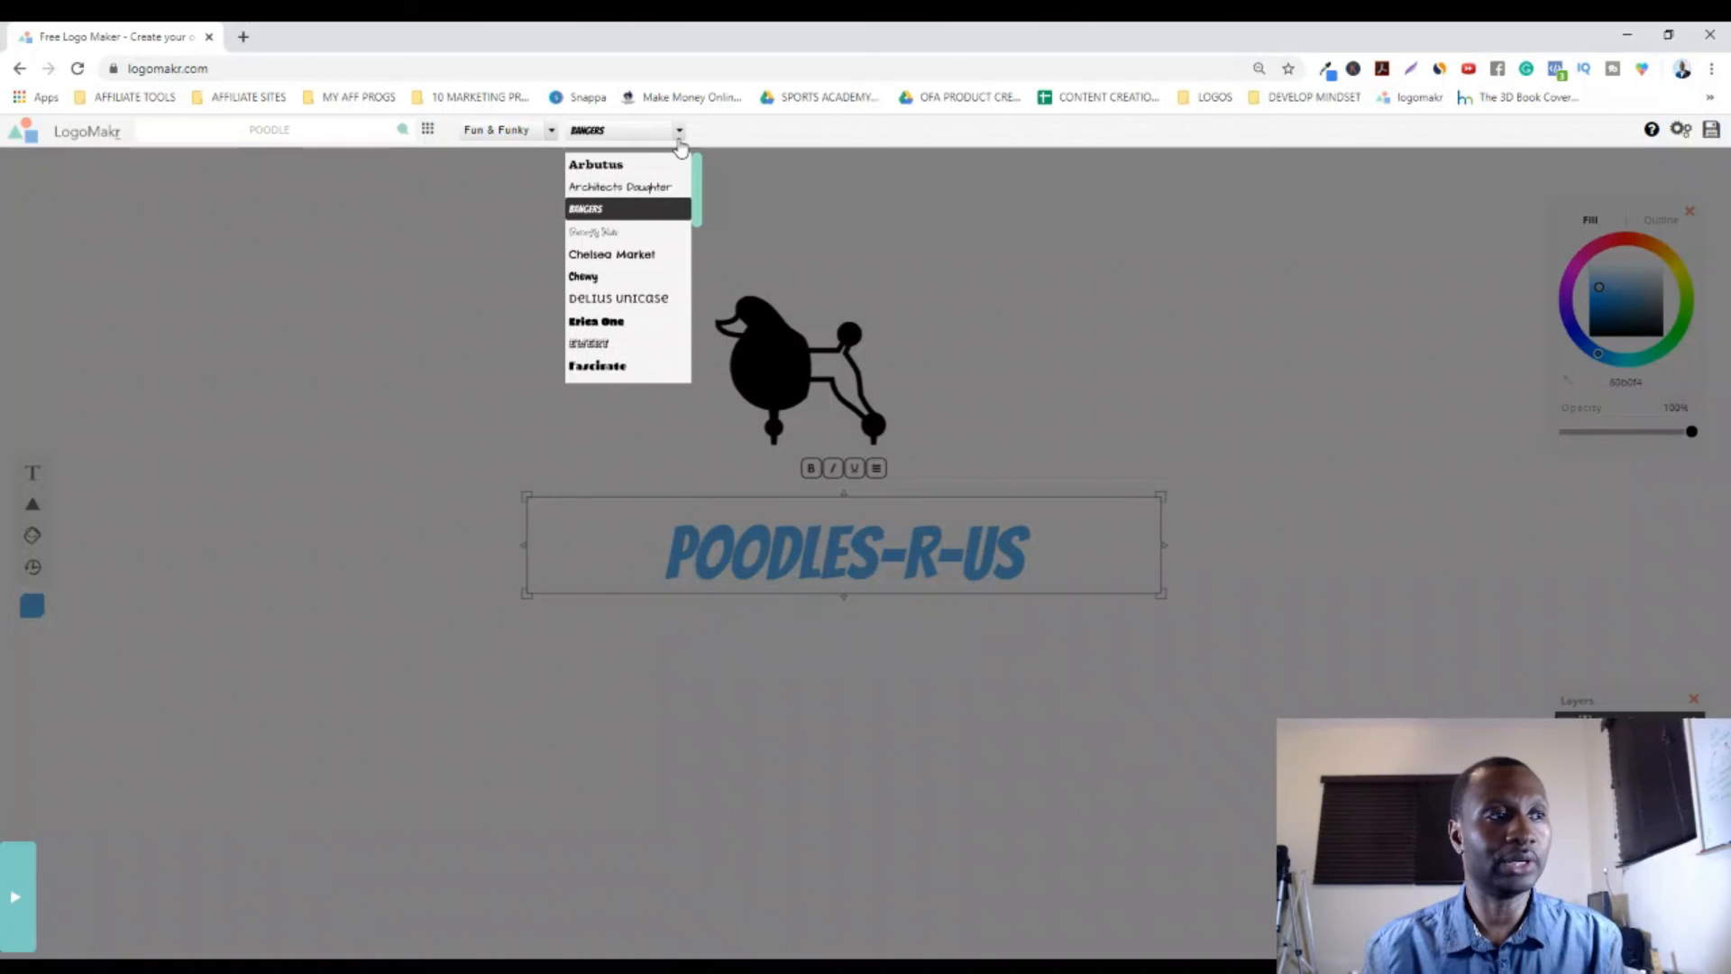
key("Down")
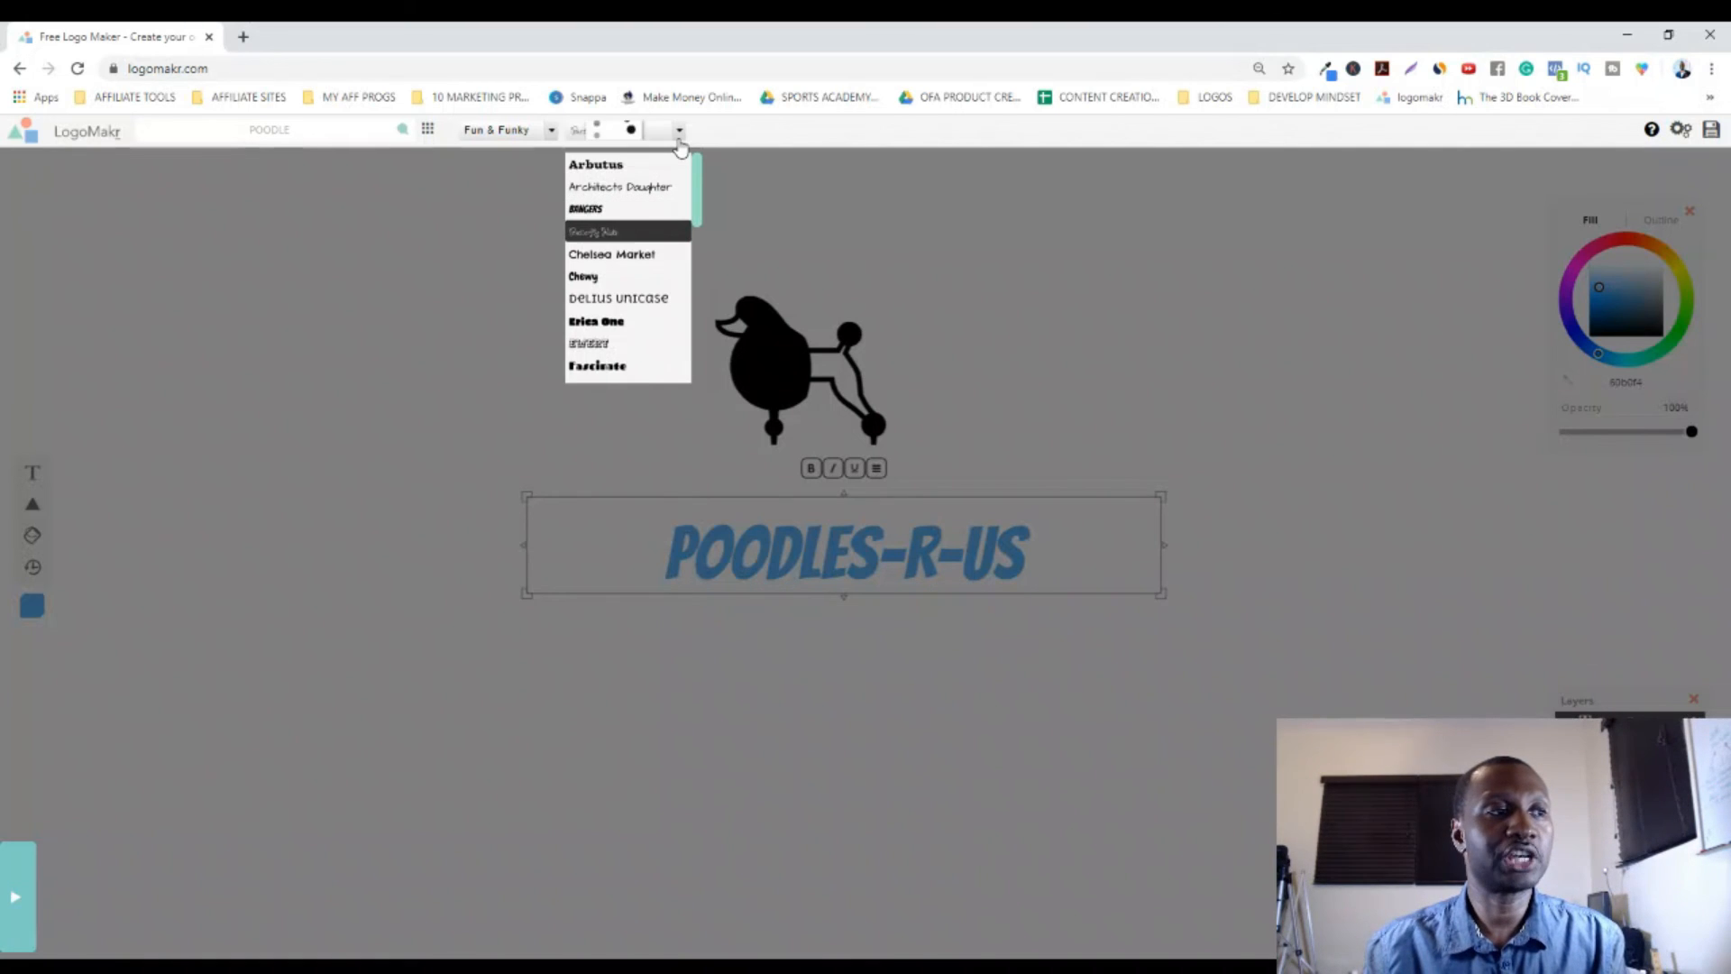
key("Down")
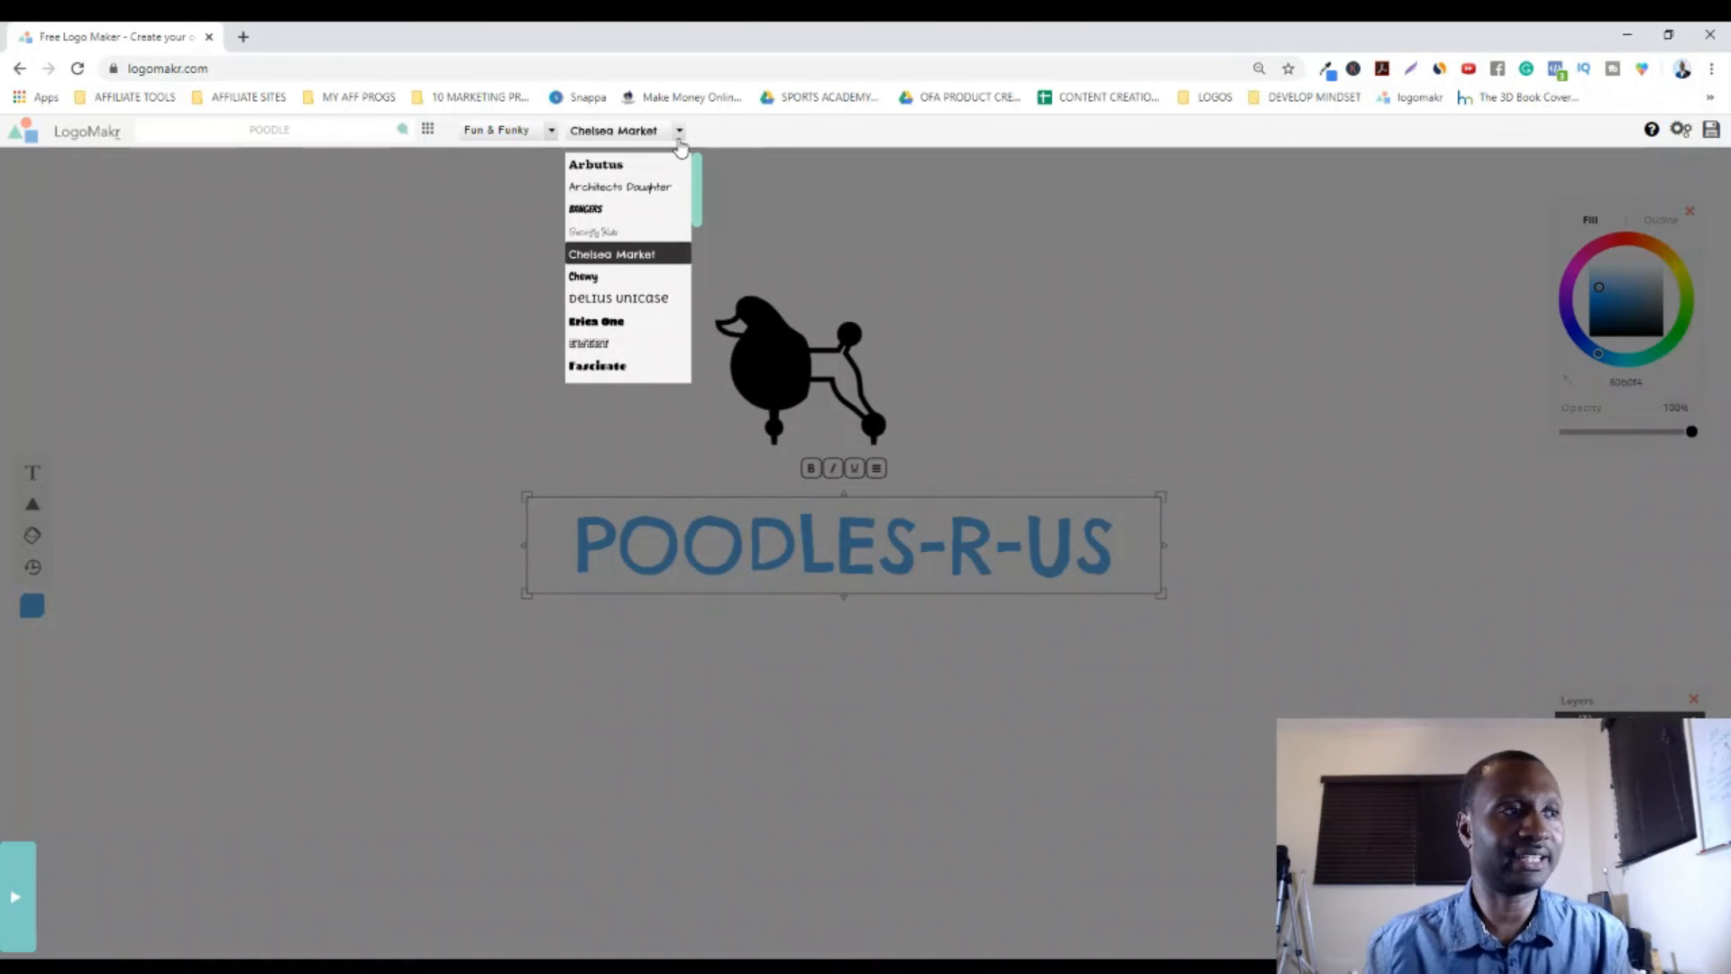
key("Down")
key("Down")
key("Down")
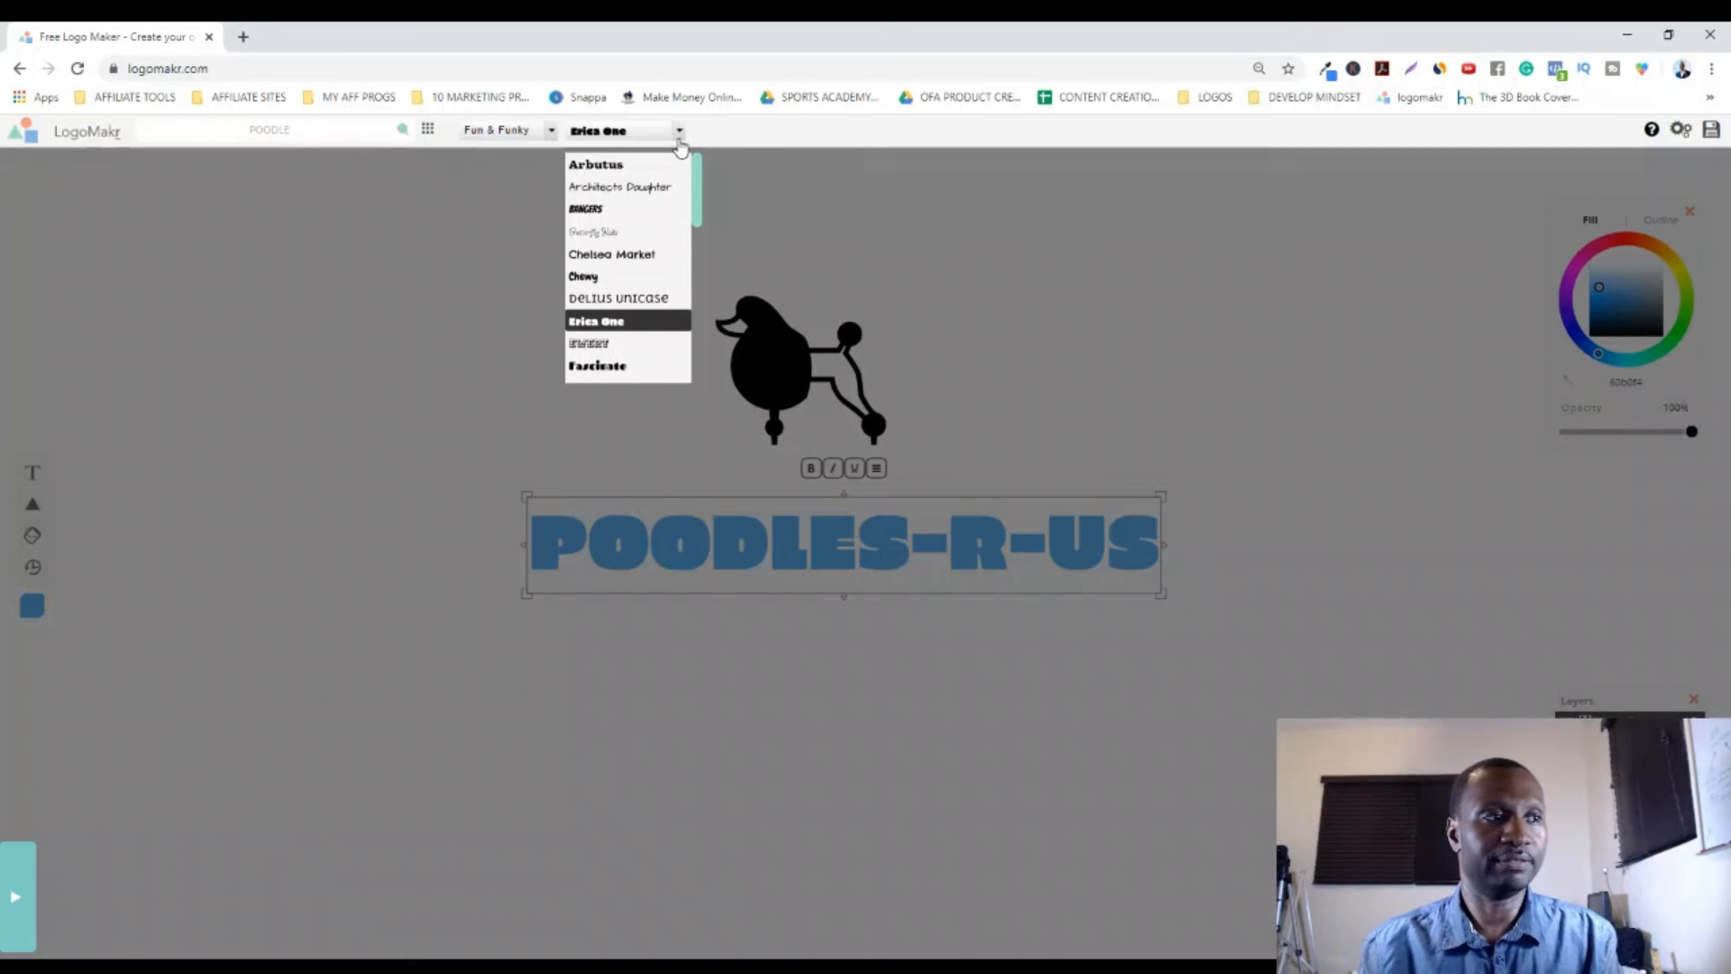
key("Down")
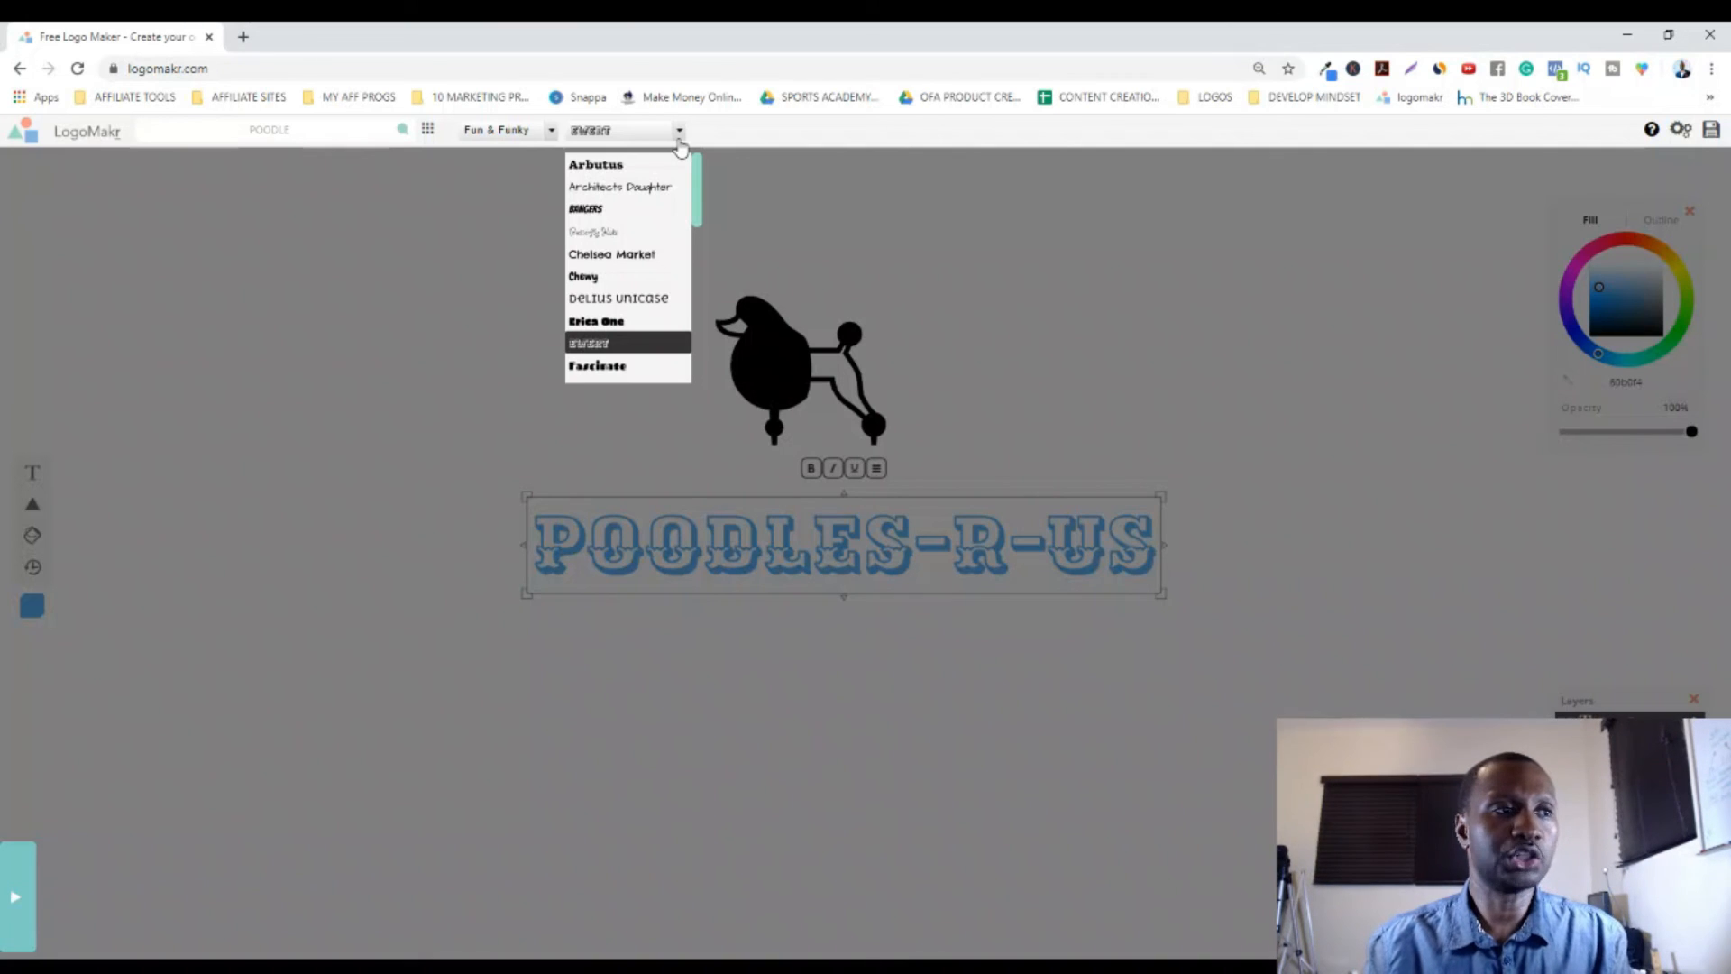
key("Down")
key("Down")
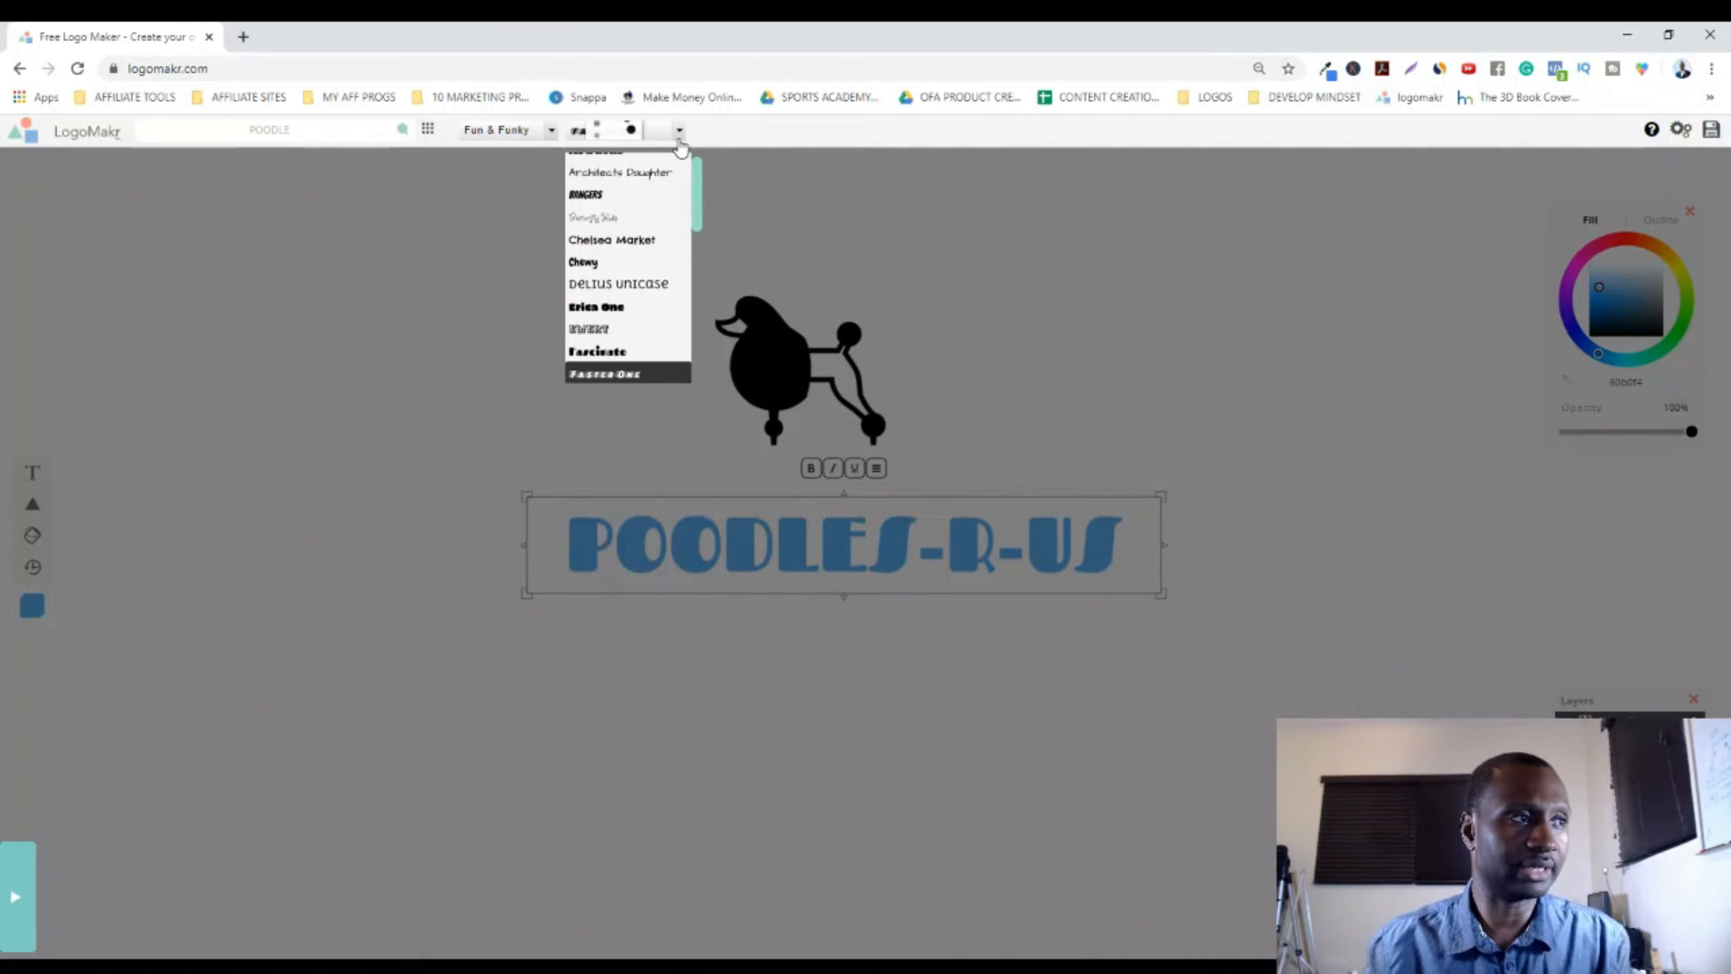
key("Down")
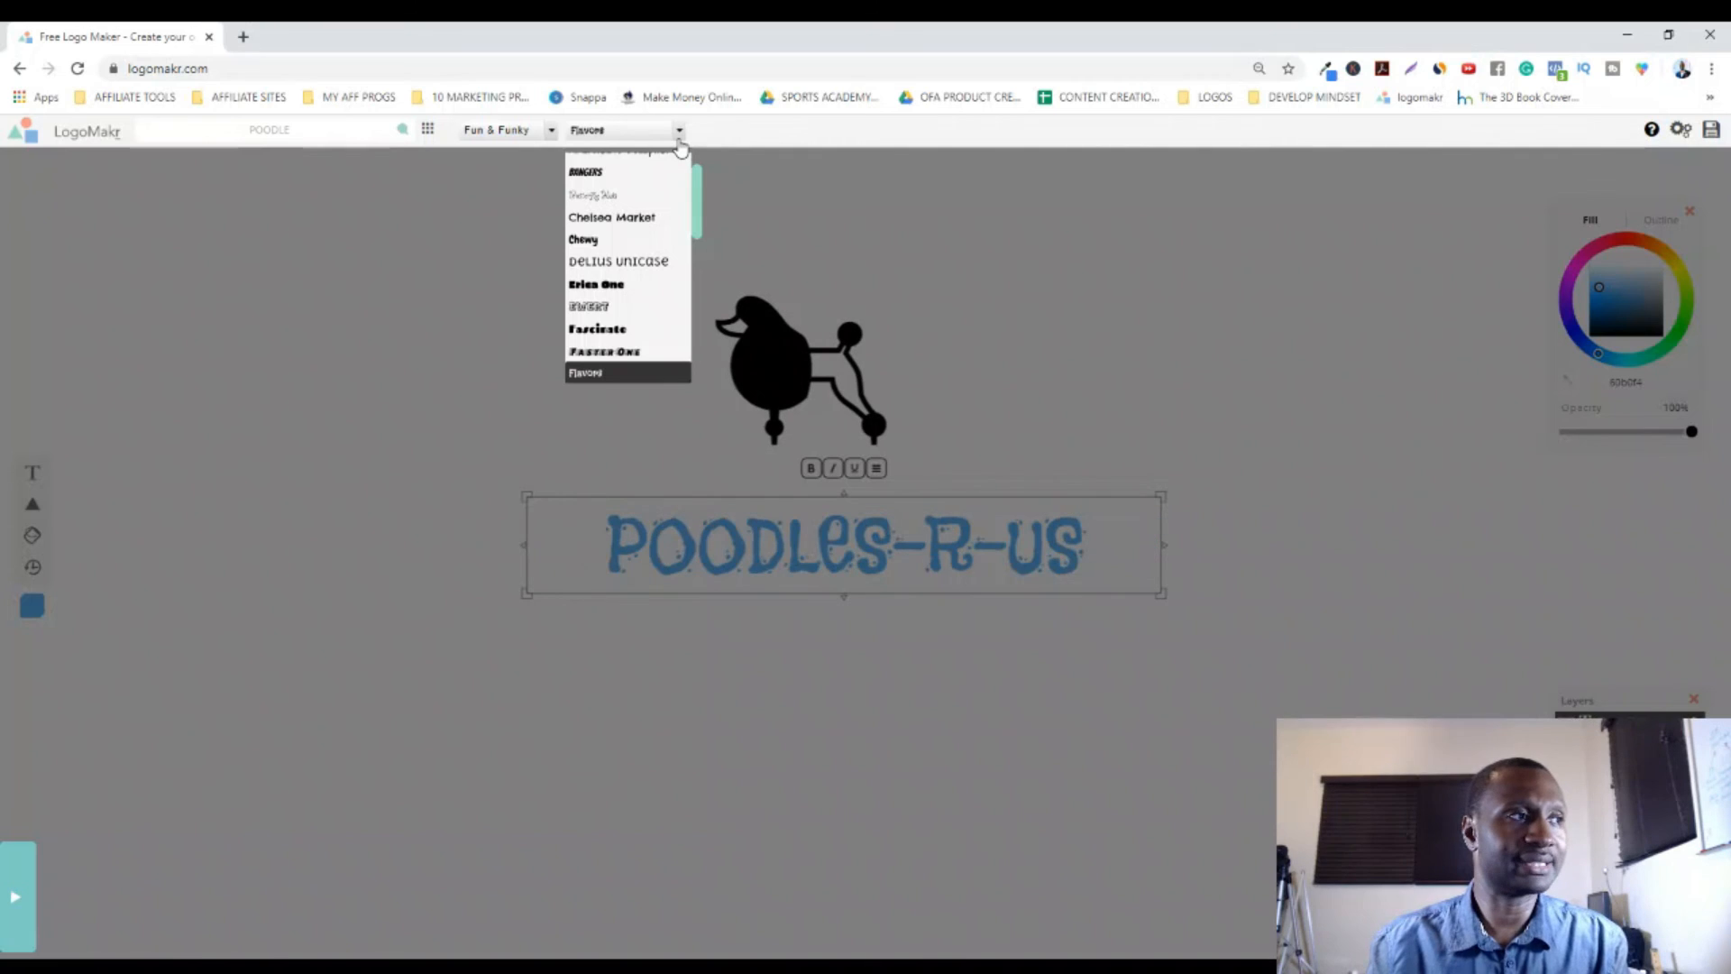
key("Down")
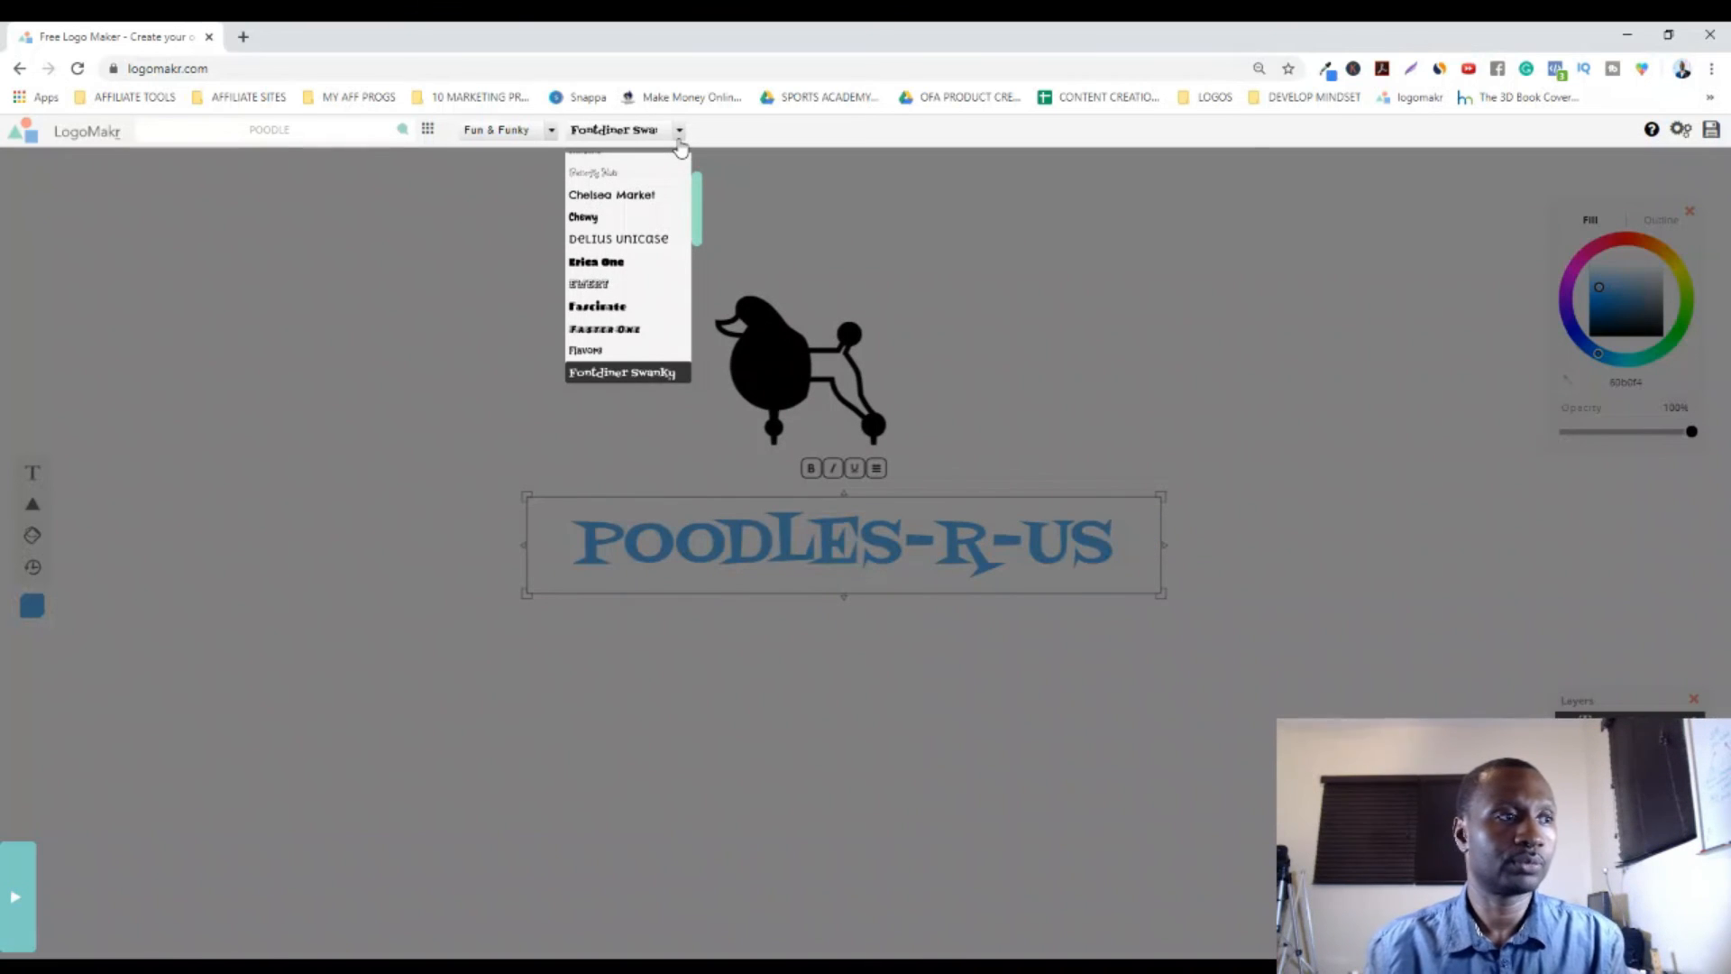
key("Down")
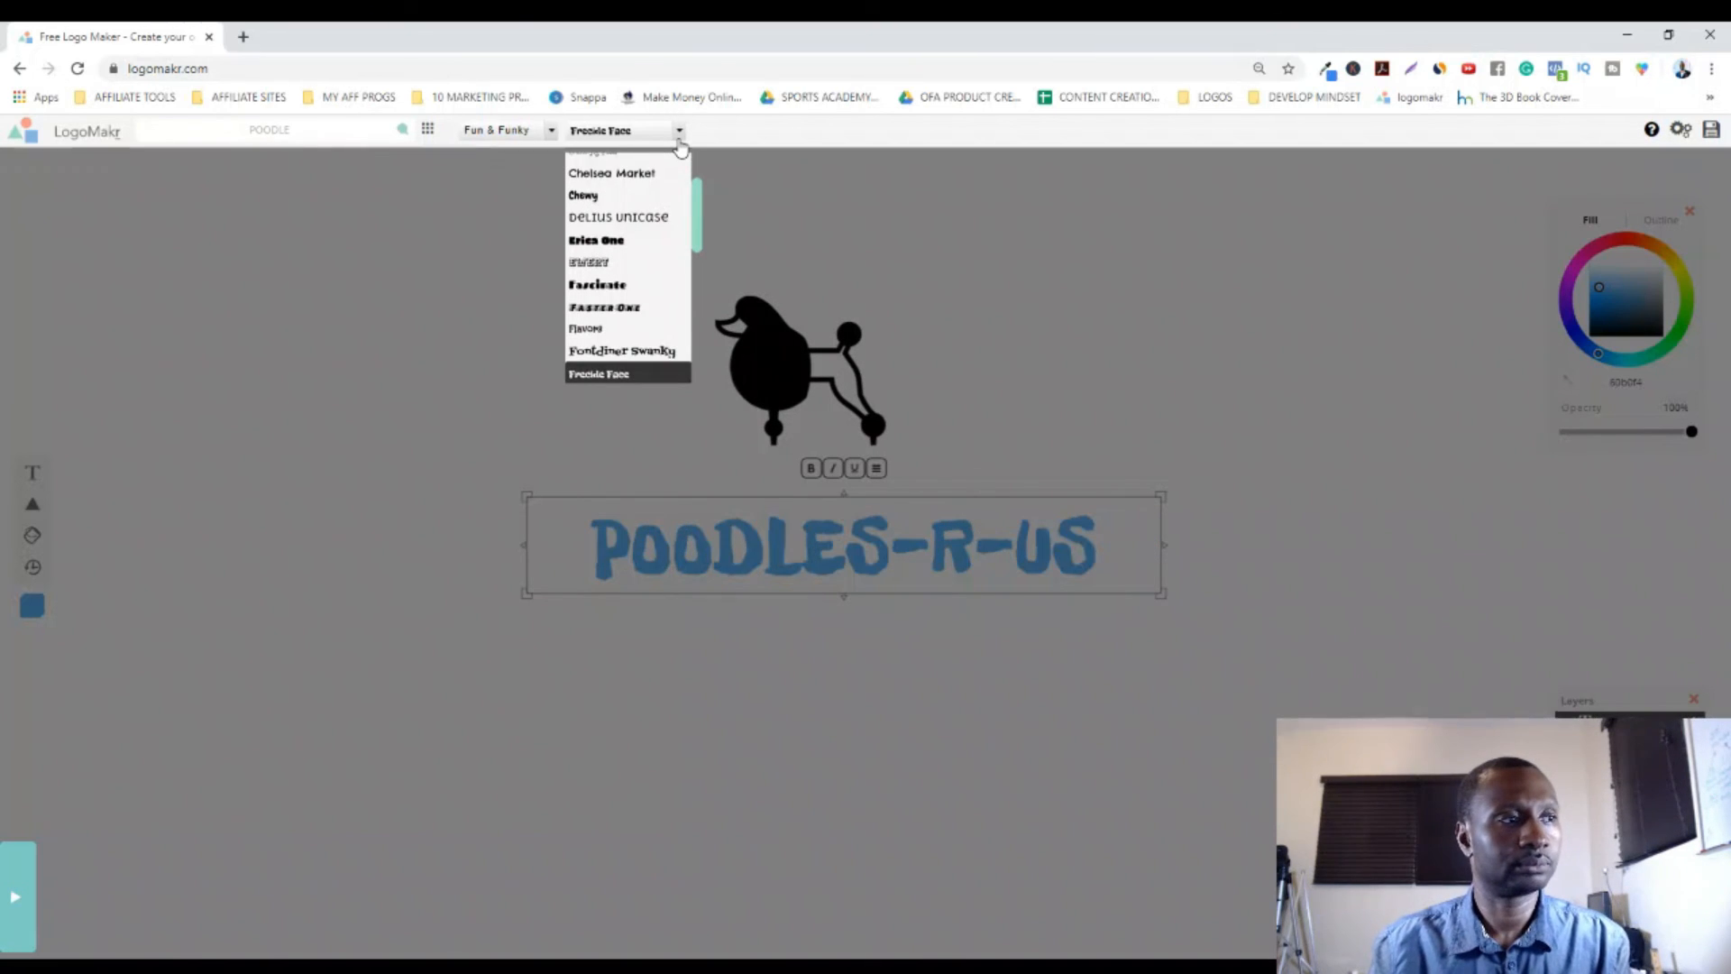
key("Down")
key("Down")
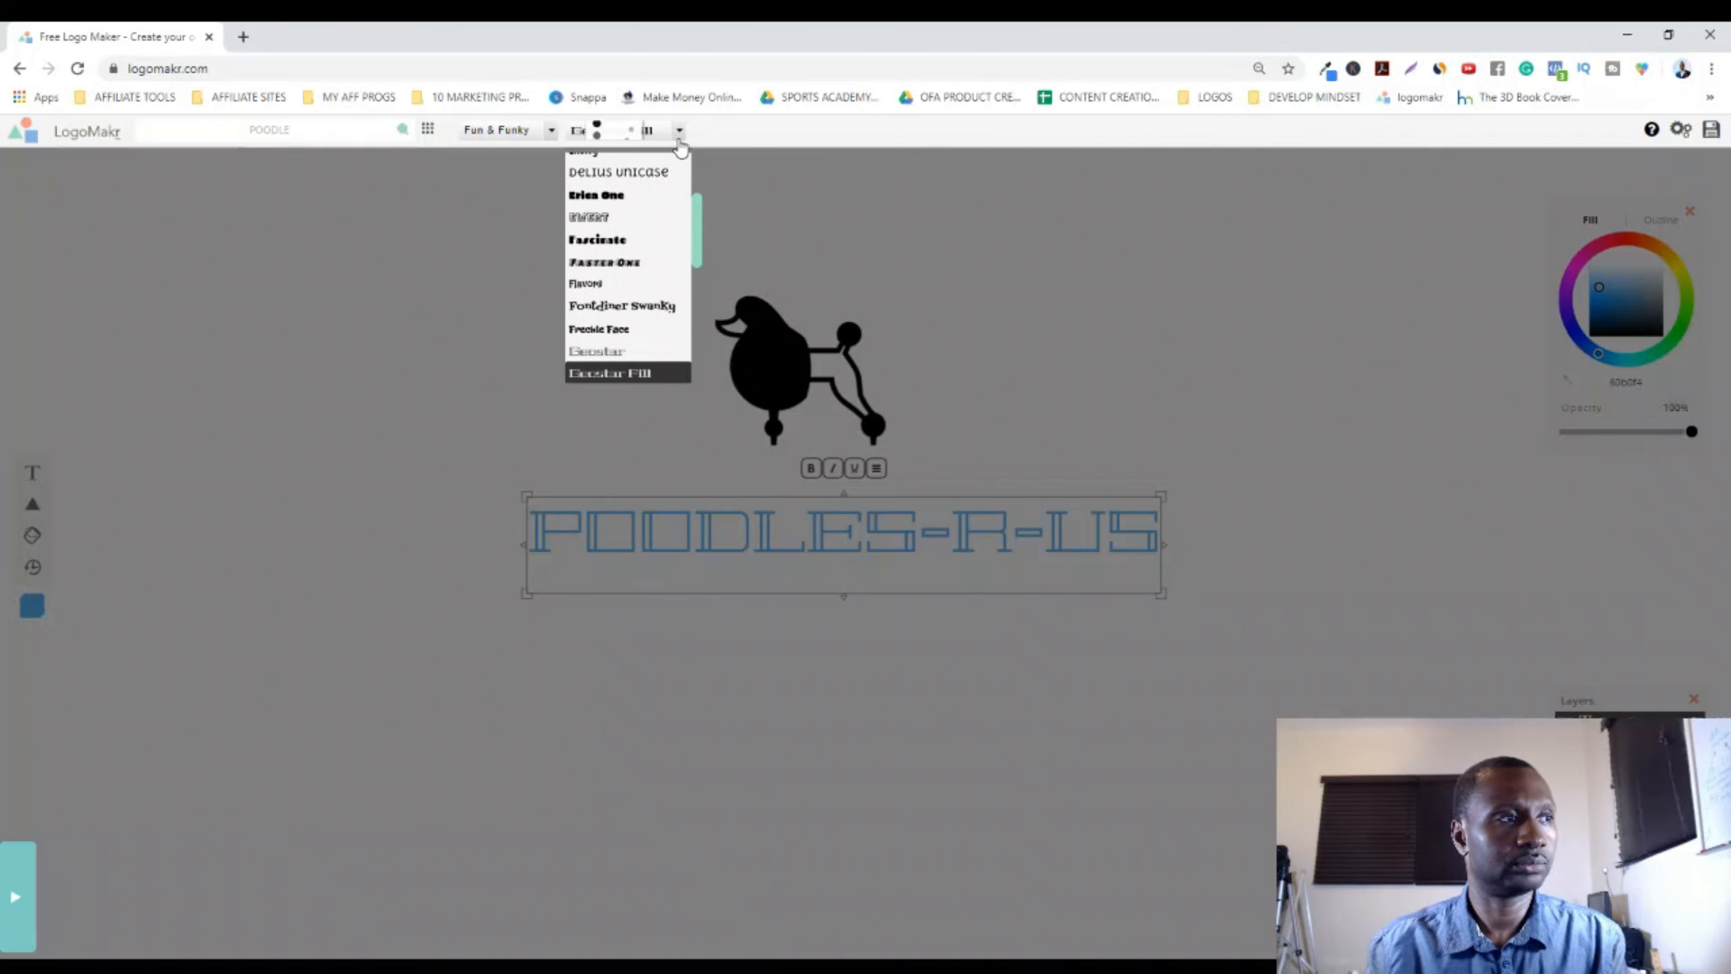
key("Down")
key("Down")
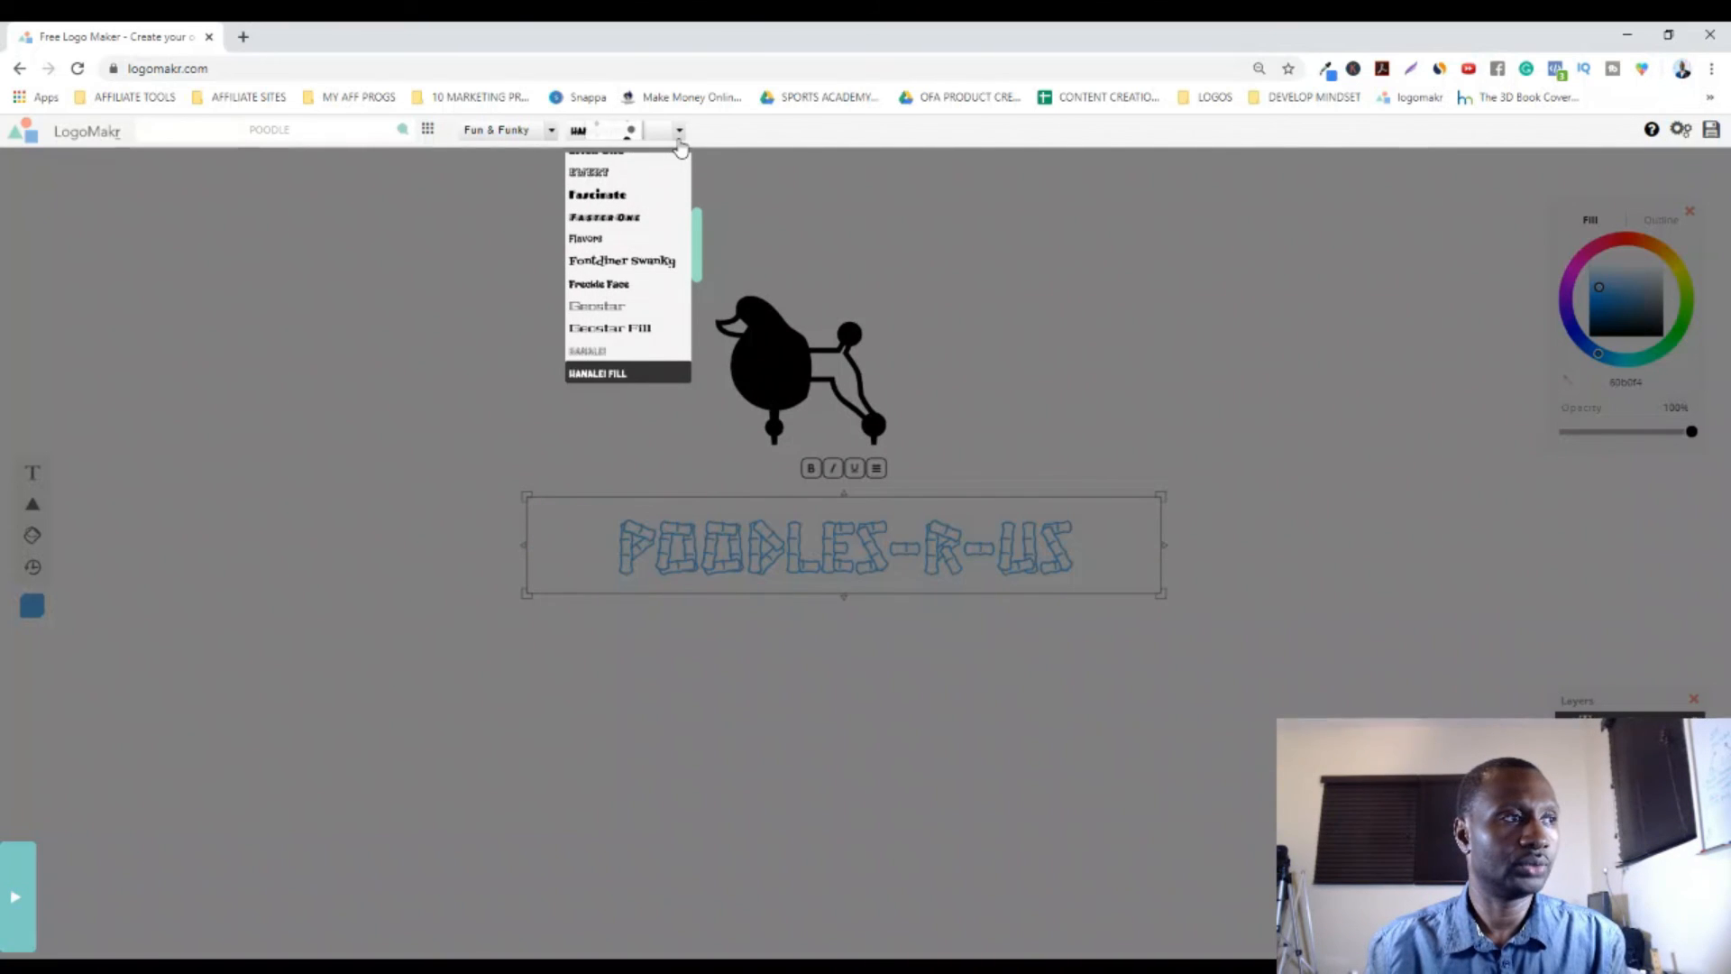
key("Down")
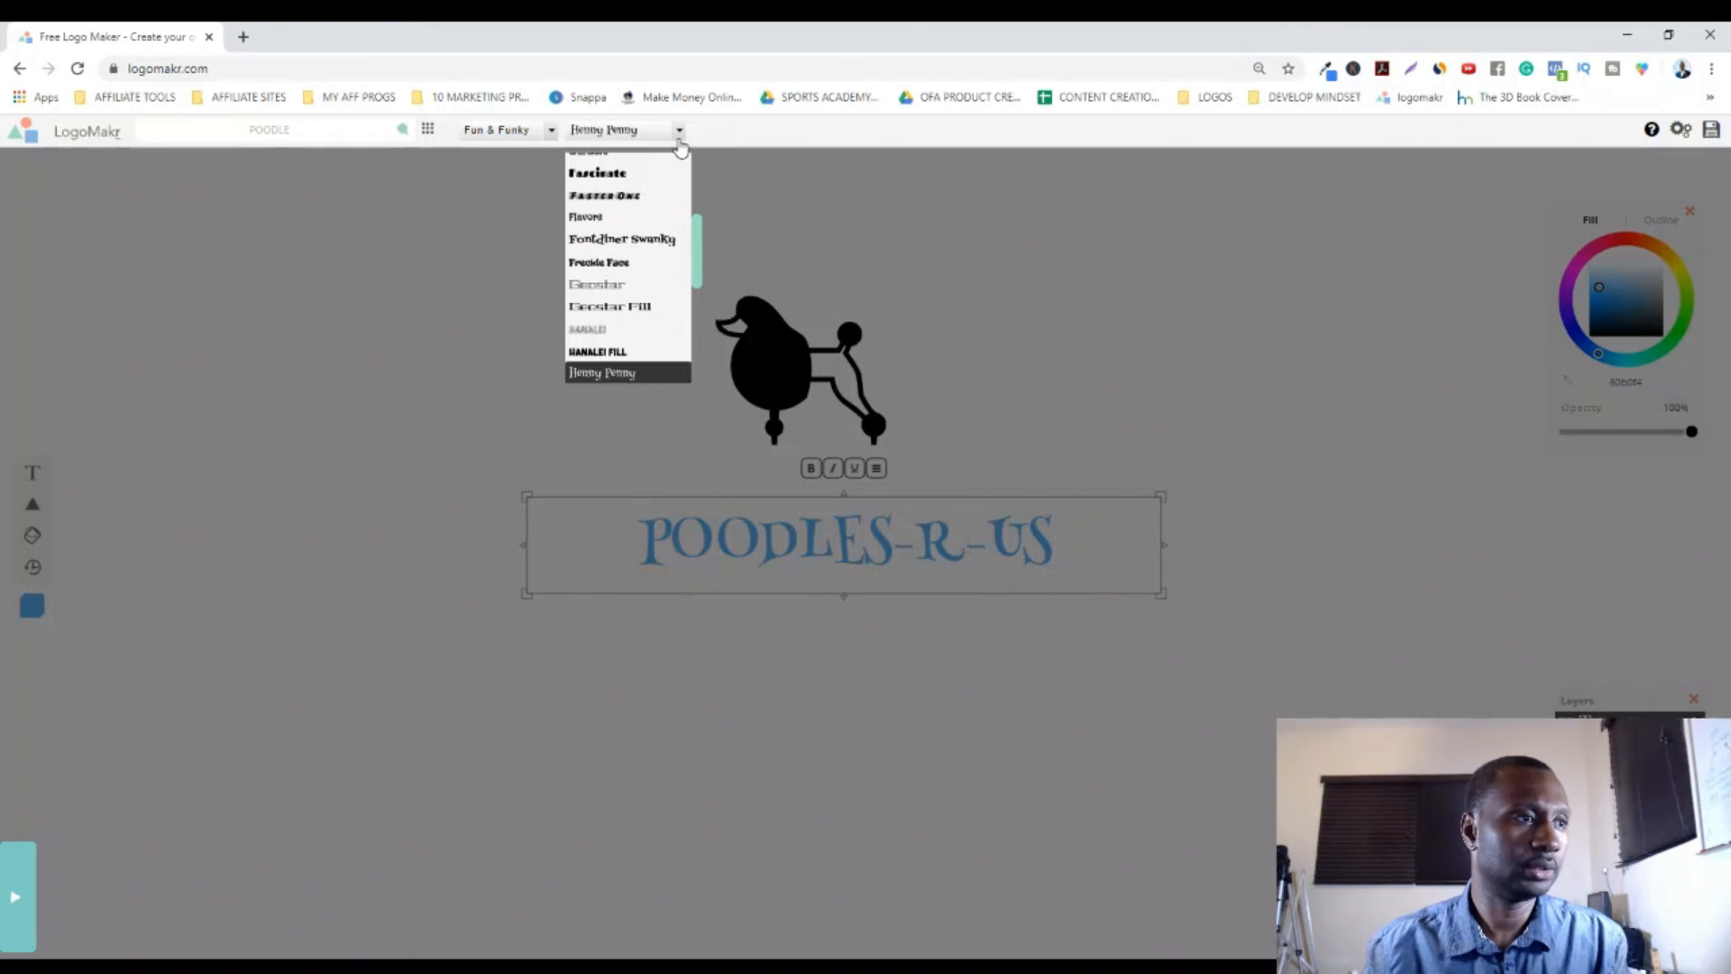
Step: Apply the Fontdiner Swanky font to the POODLES-R-US text
key("Up")
key("Up")
key("Up")
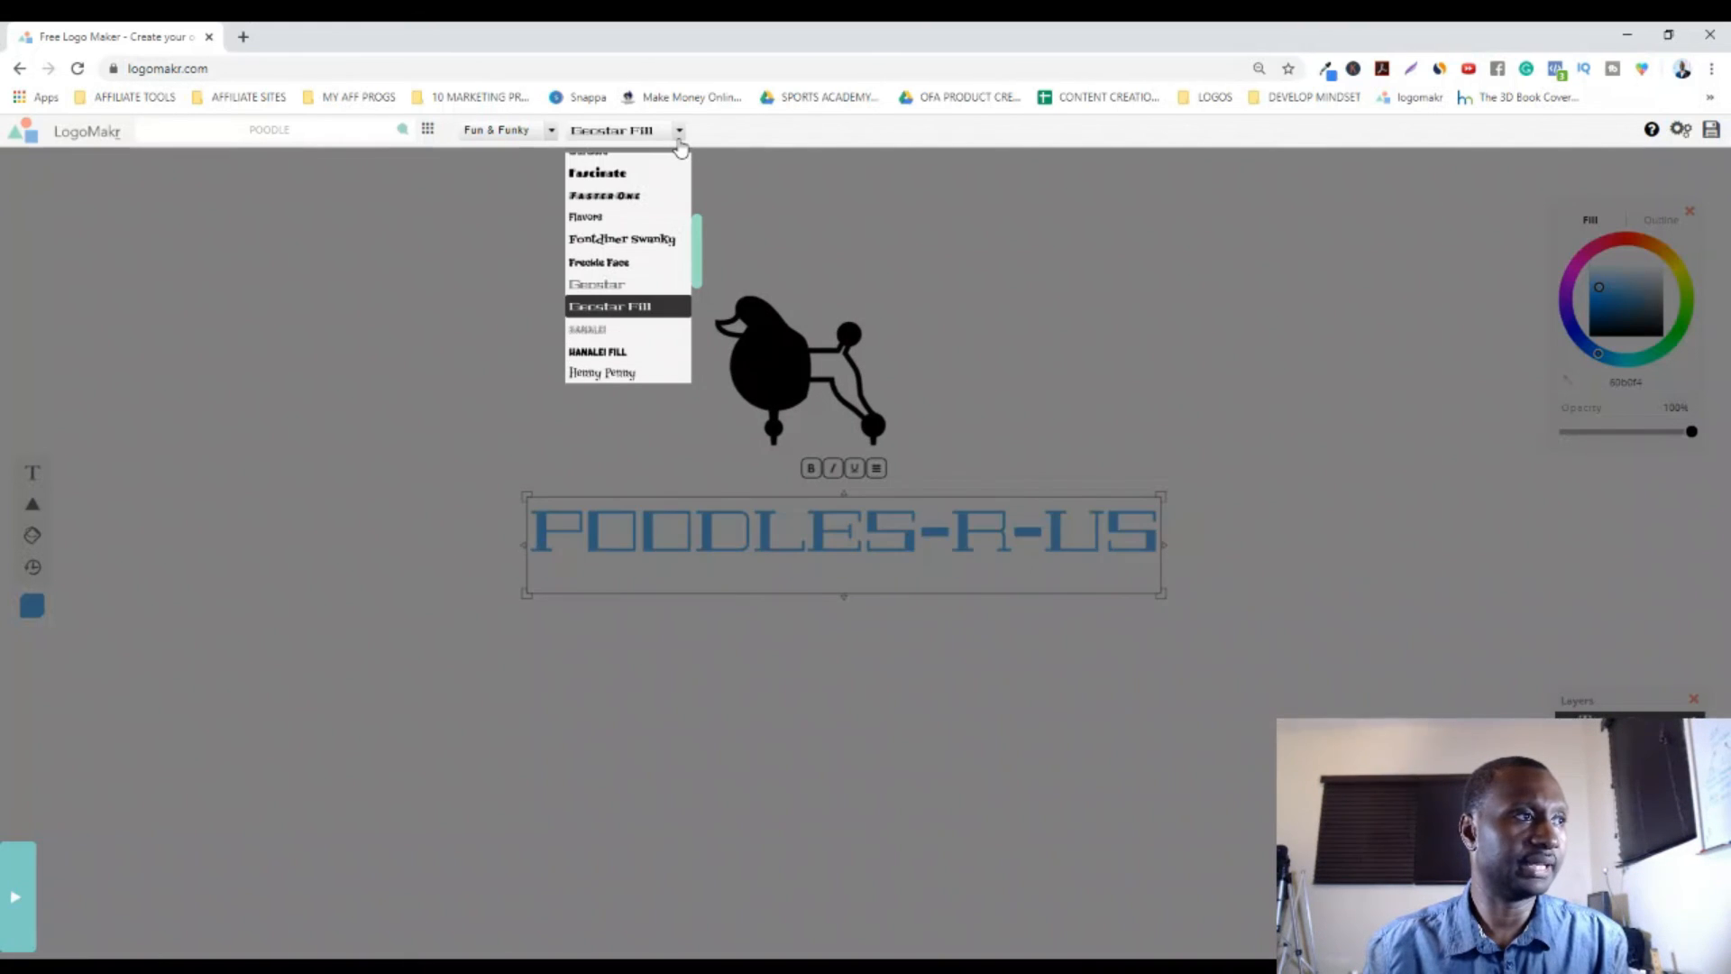
key("Up")
key("Up")
key("Up")
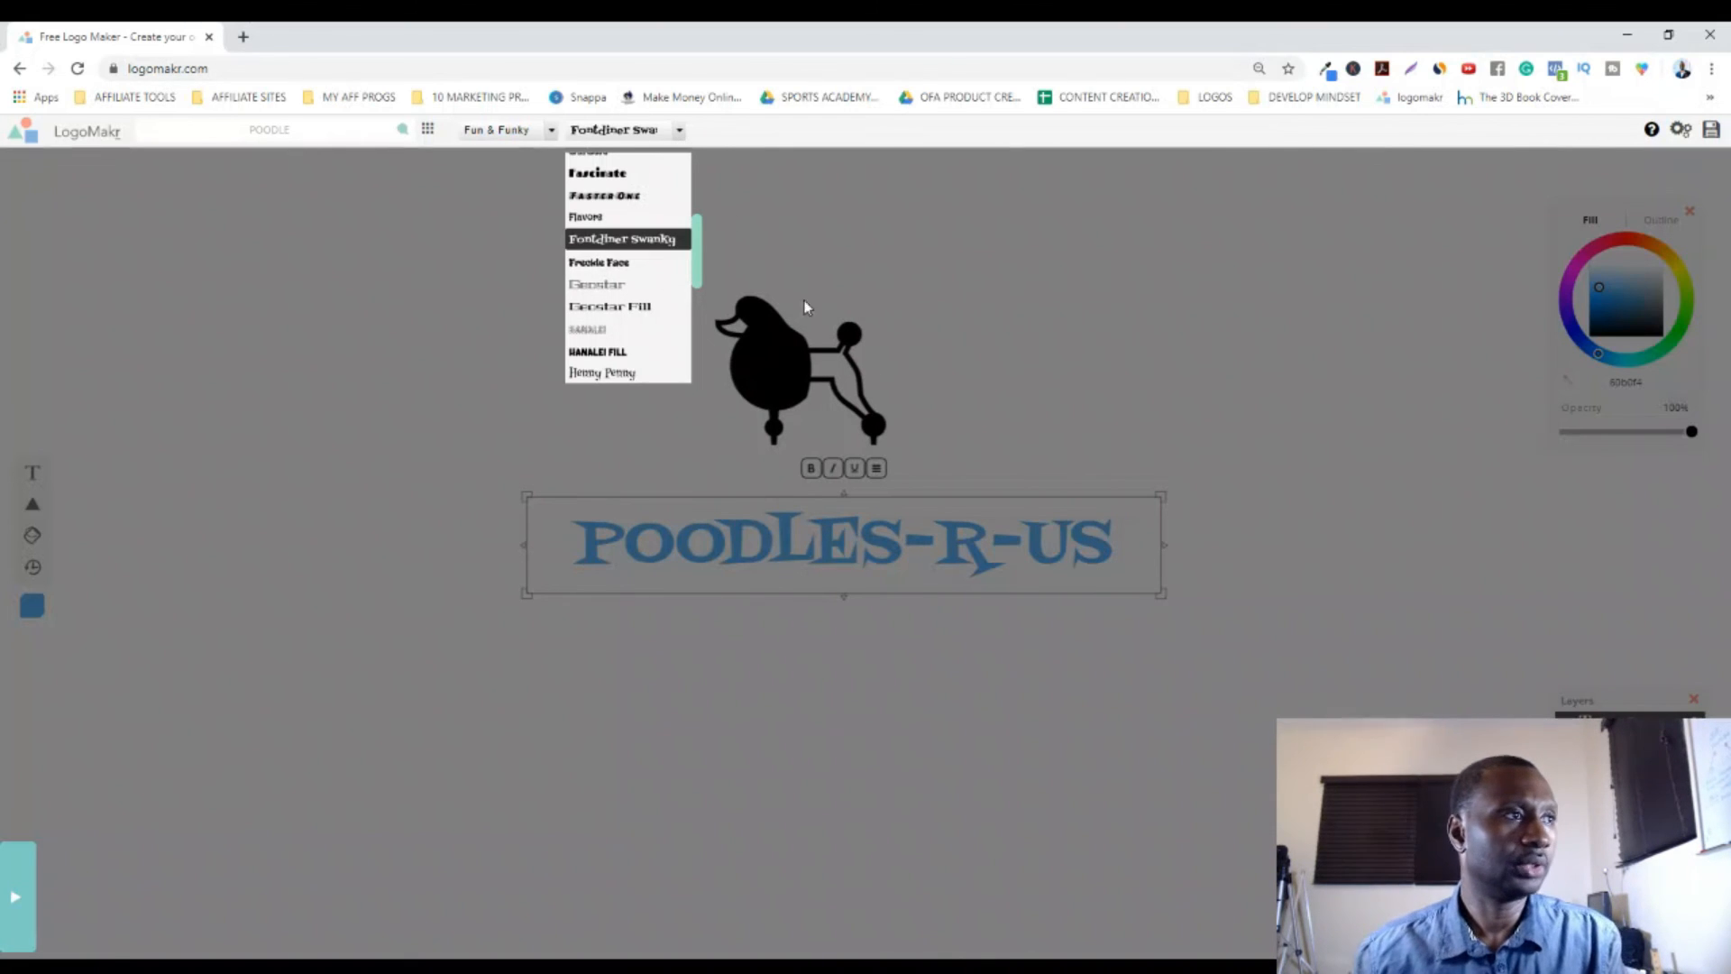
left_click(667, 250)
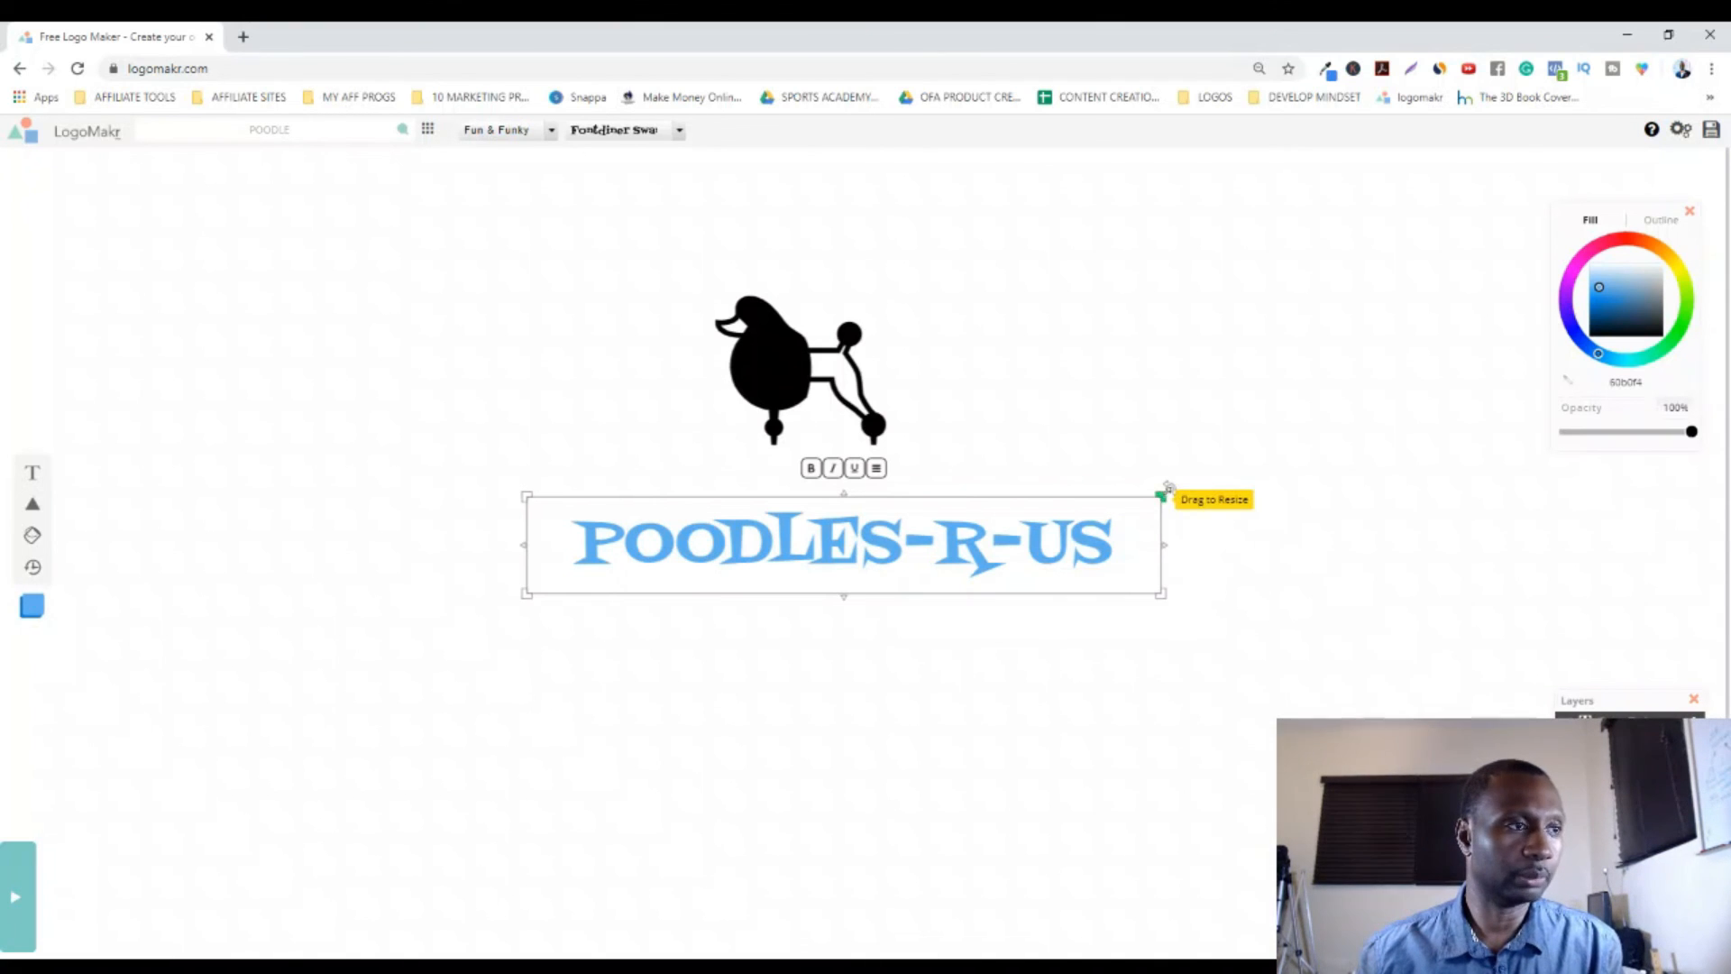
Step: Enlarge the POODLES-R-US text further and shift it slightly left beneath the poodle graphic
left_click_drag(1165, 489, 1243, 447)
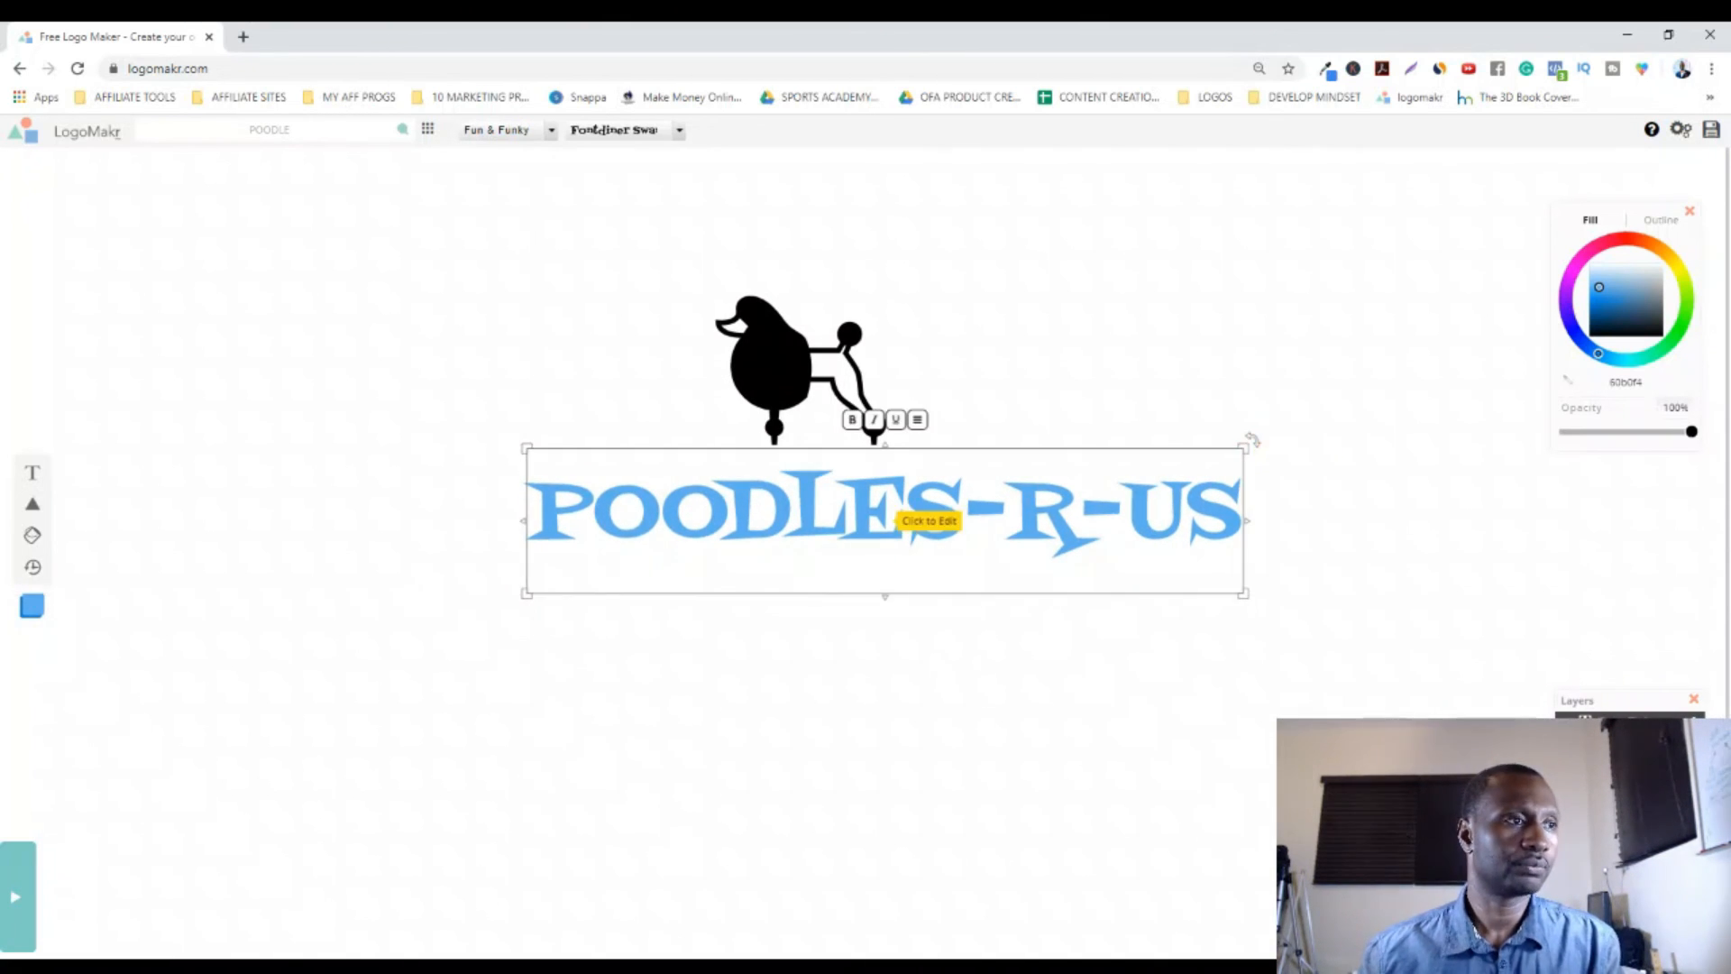
left_click_drag(523, 595, 482, 599)
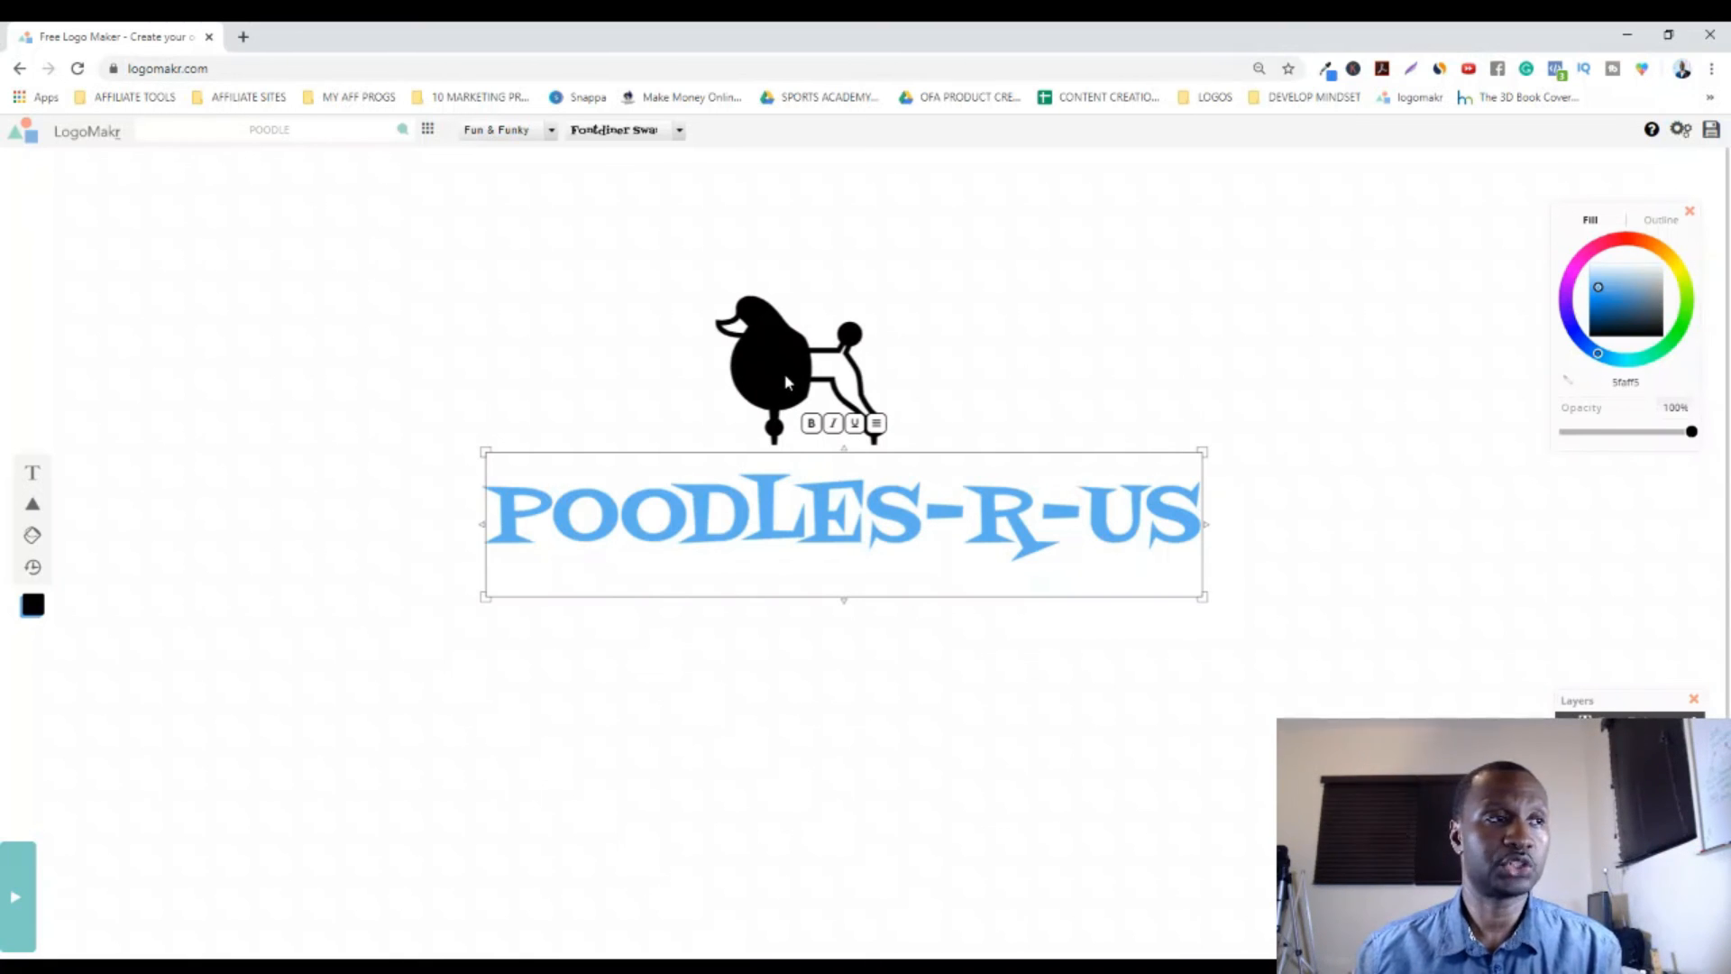
Step: Fill the black poodle graphic with bright magenta
left_click(781, 366)
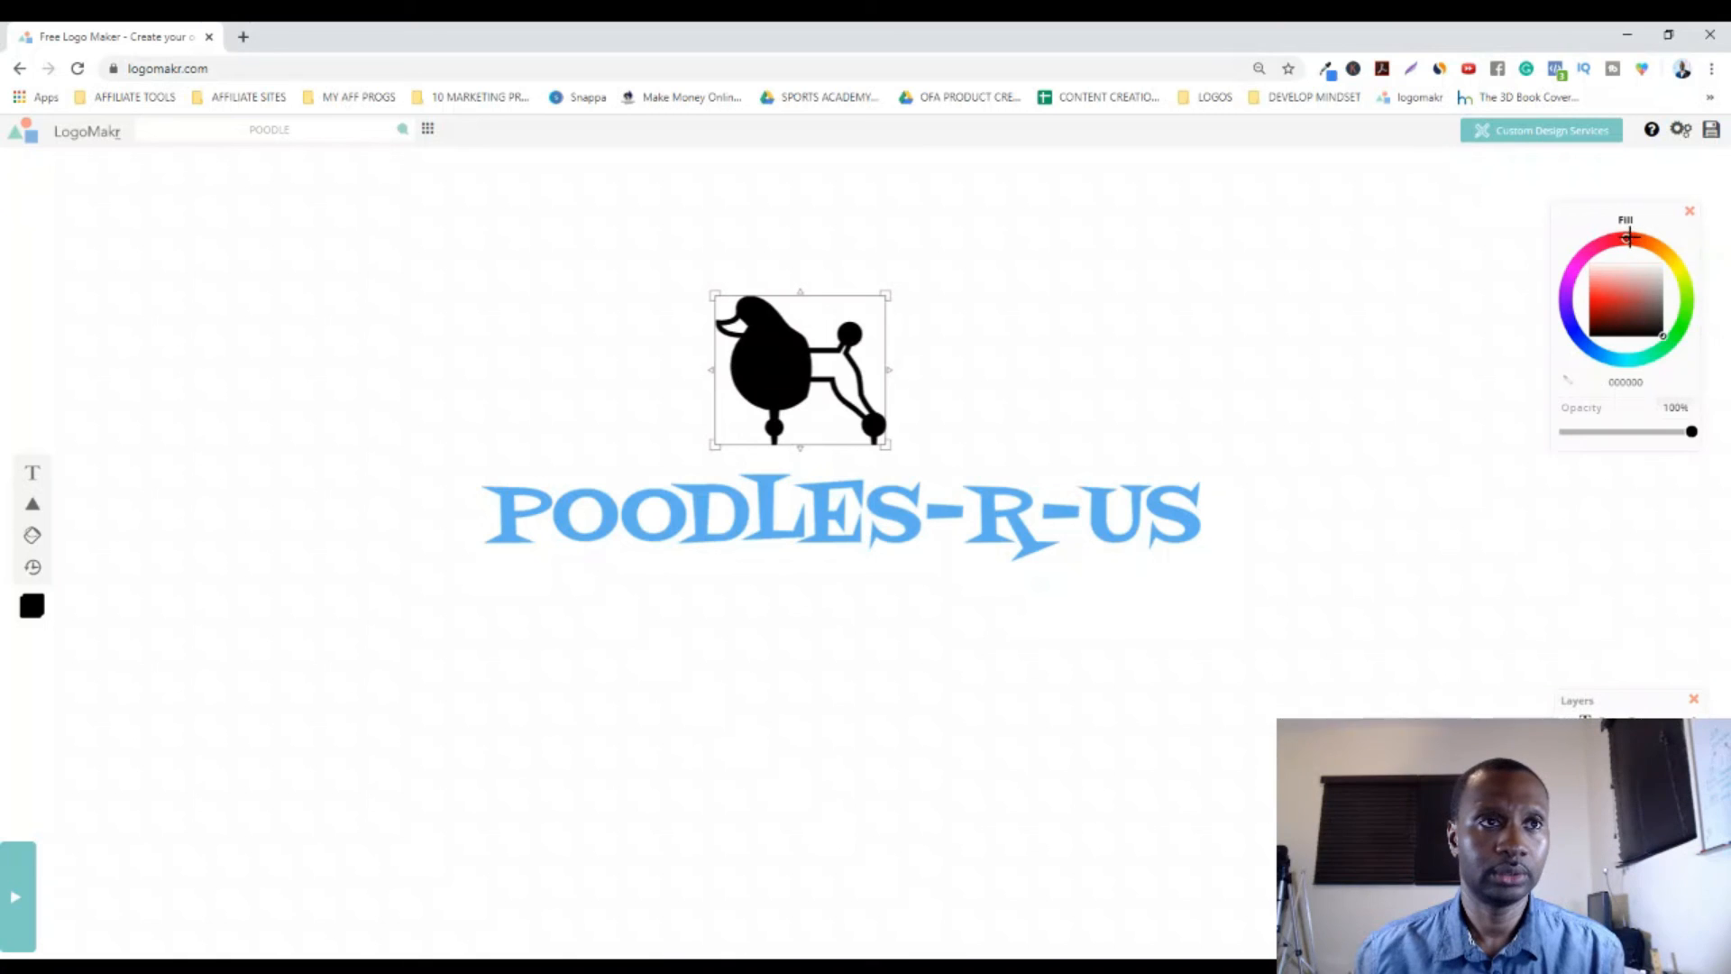
left_click_drag(1628, 238, 1576, 263)
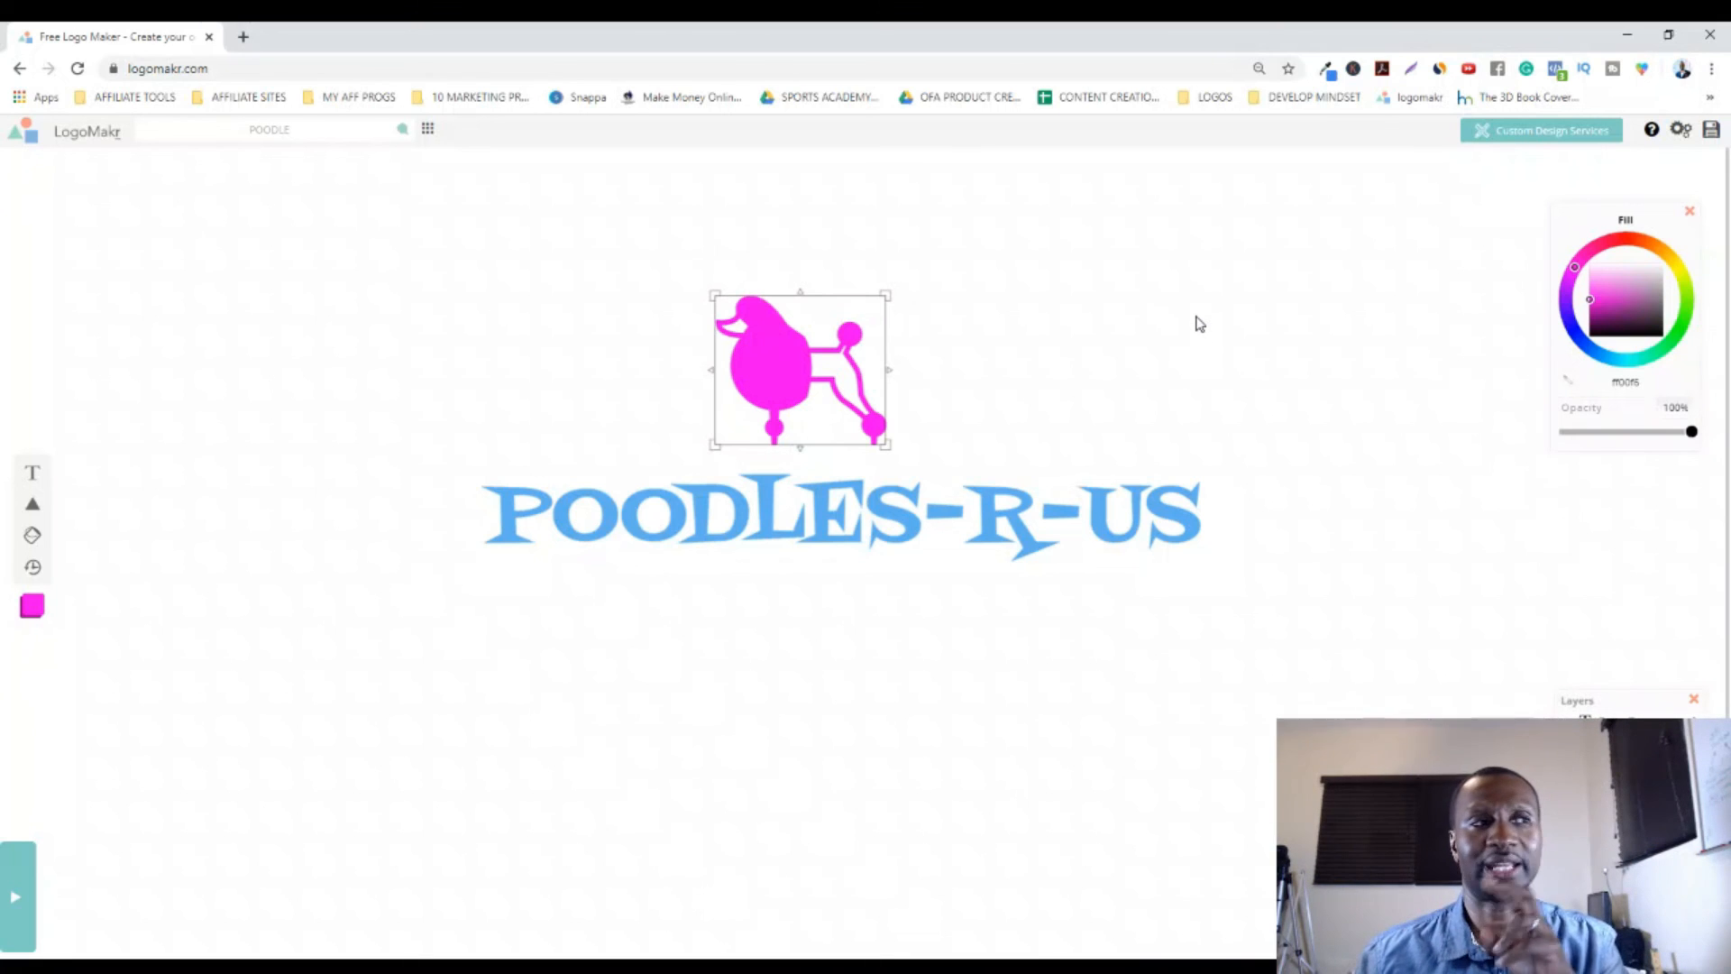
left_click(1147, 485)
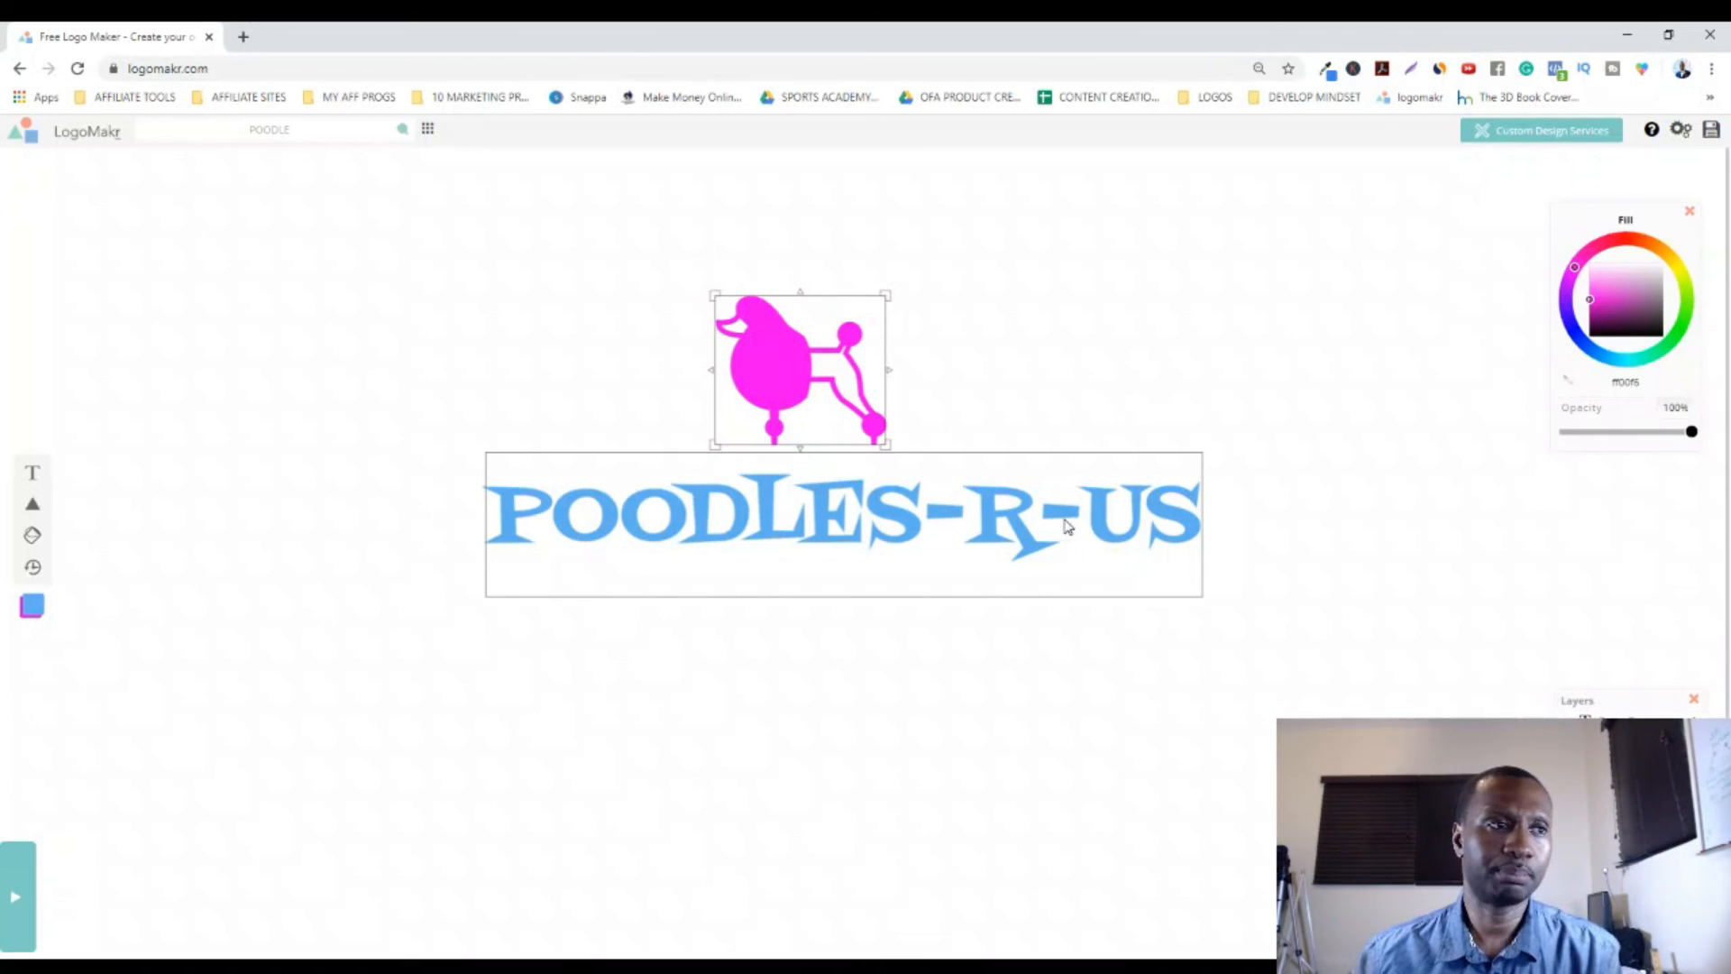
Step: Match the POODLES-R-US text fill to the poodle's magenta by sampling the graphic with the eyedropper
left_click(902, 530)
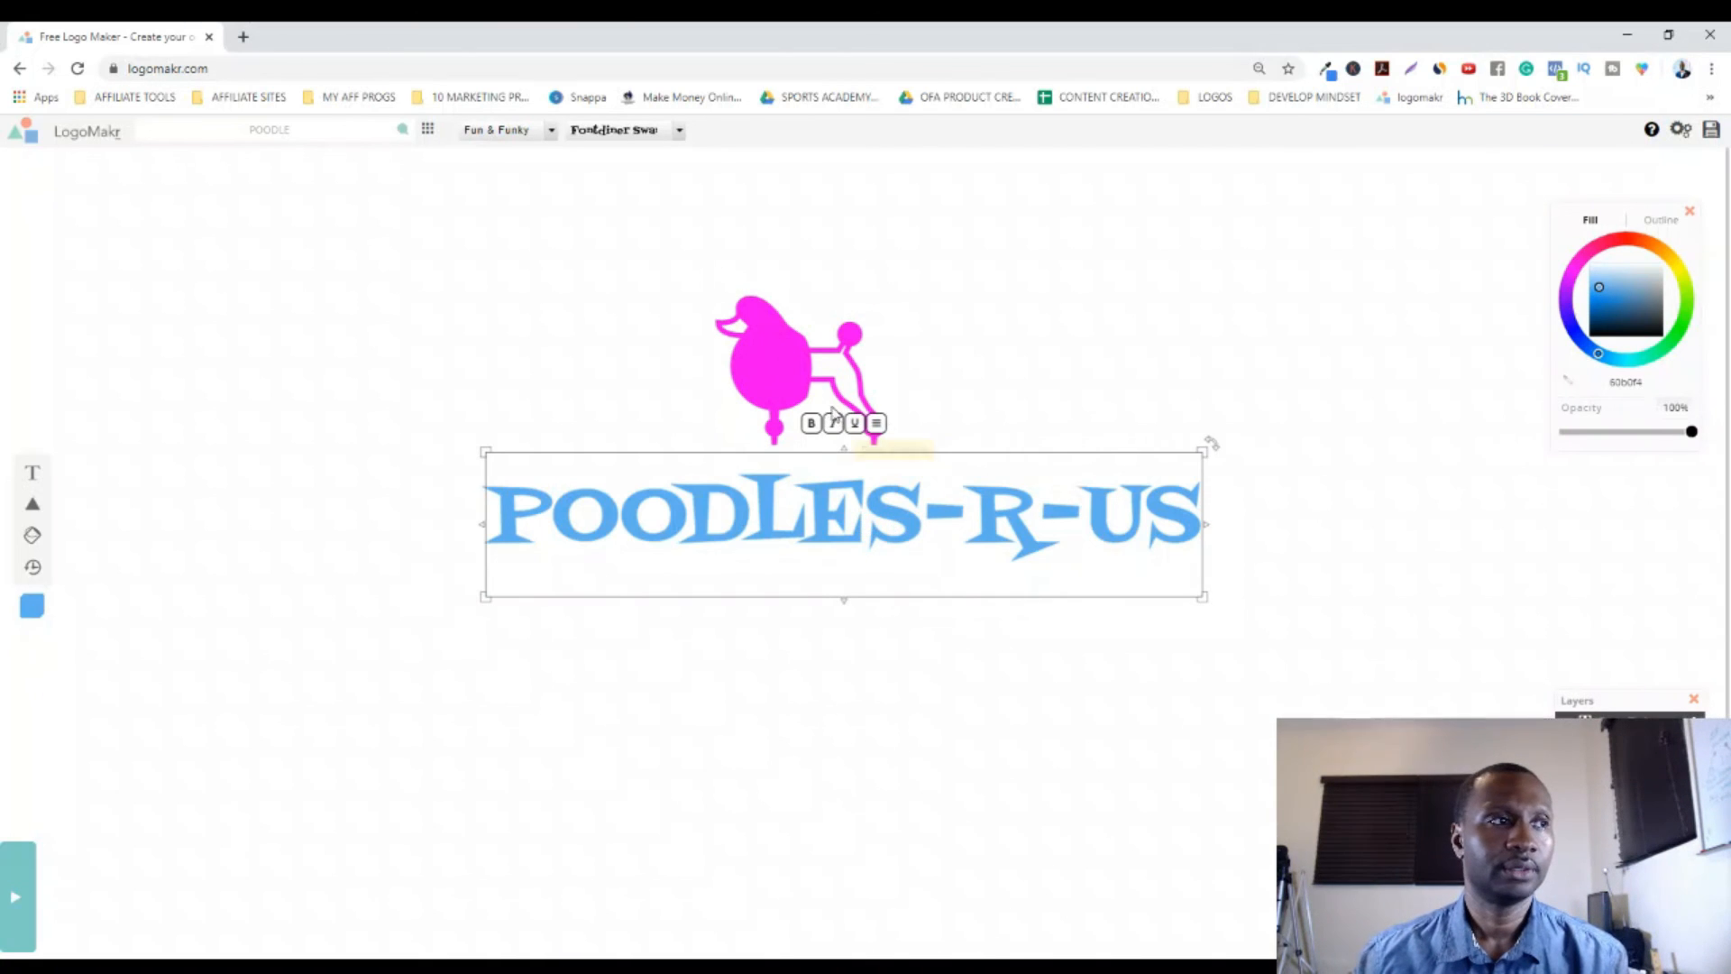
left_click(1566, 384)
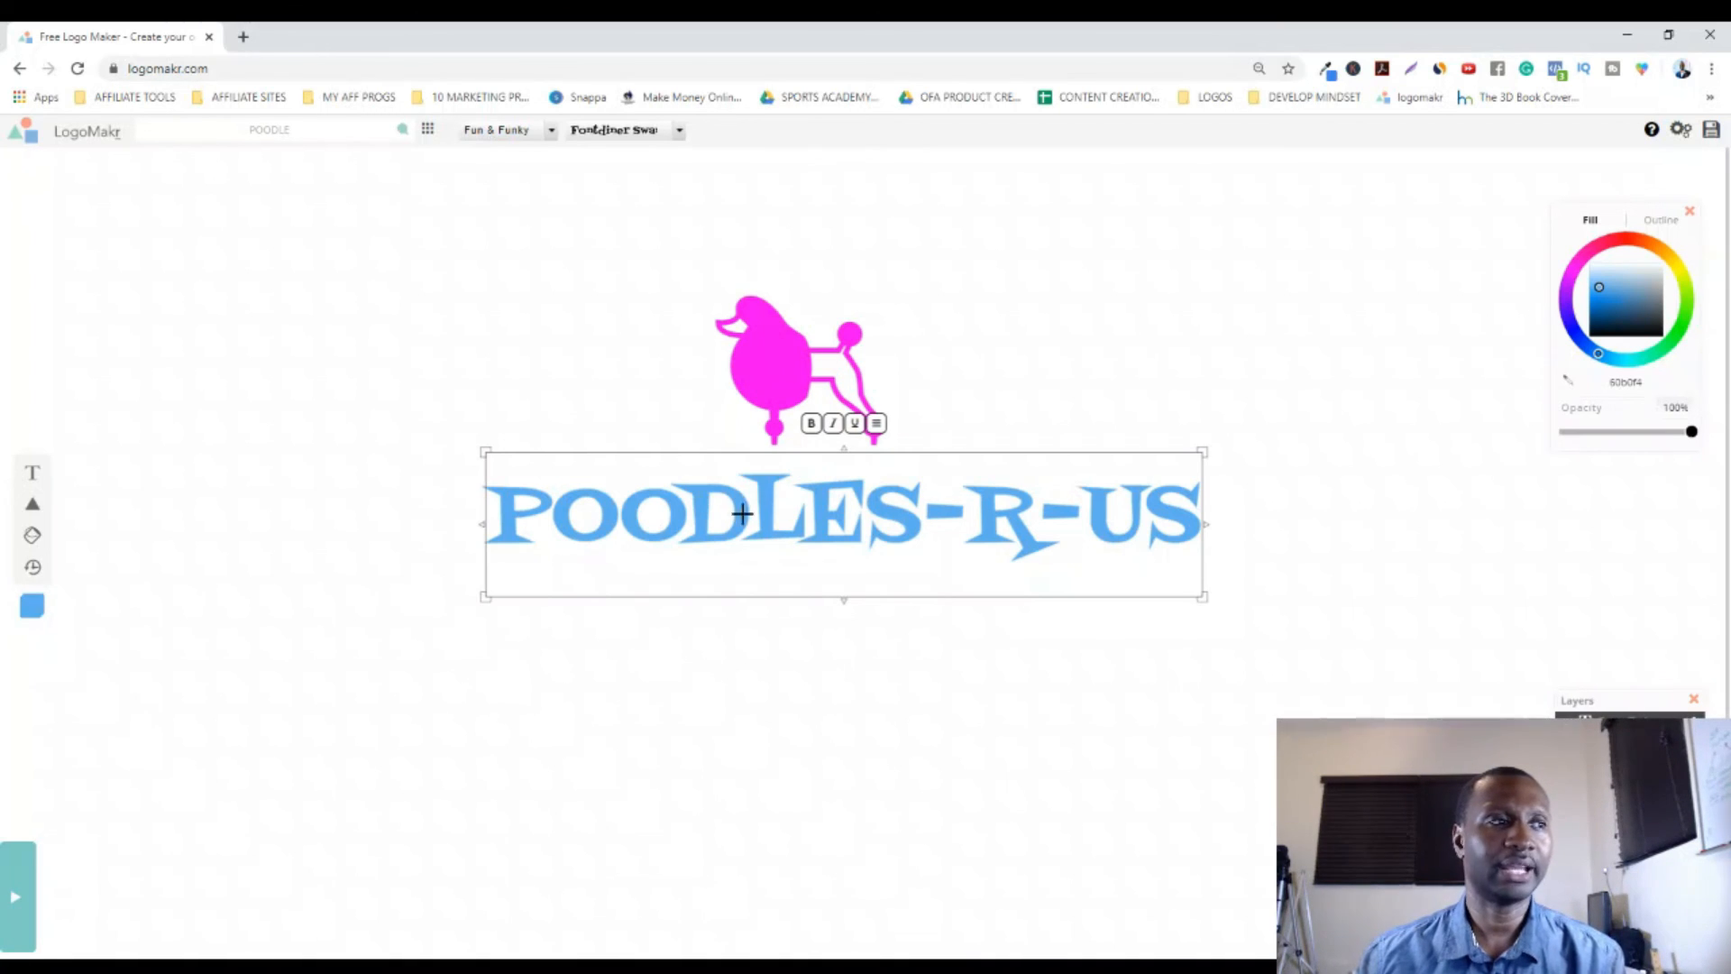
left_click(770, 359)
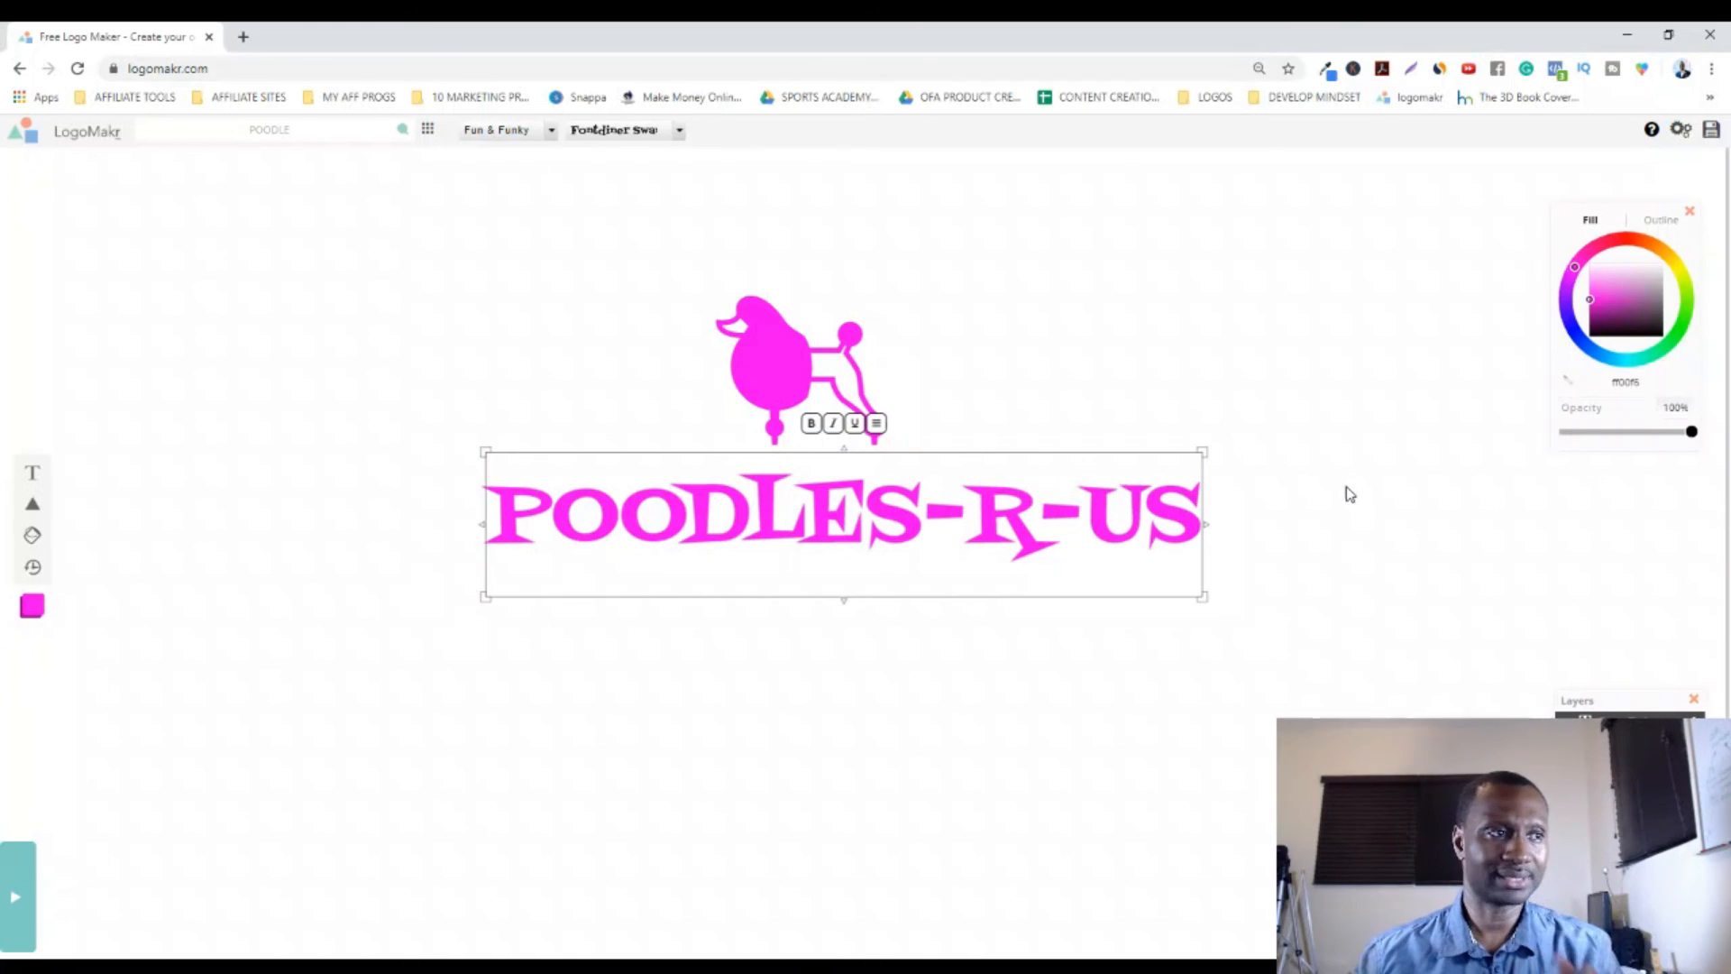
left_click(1334, 519)
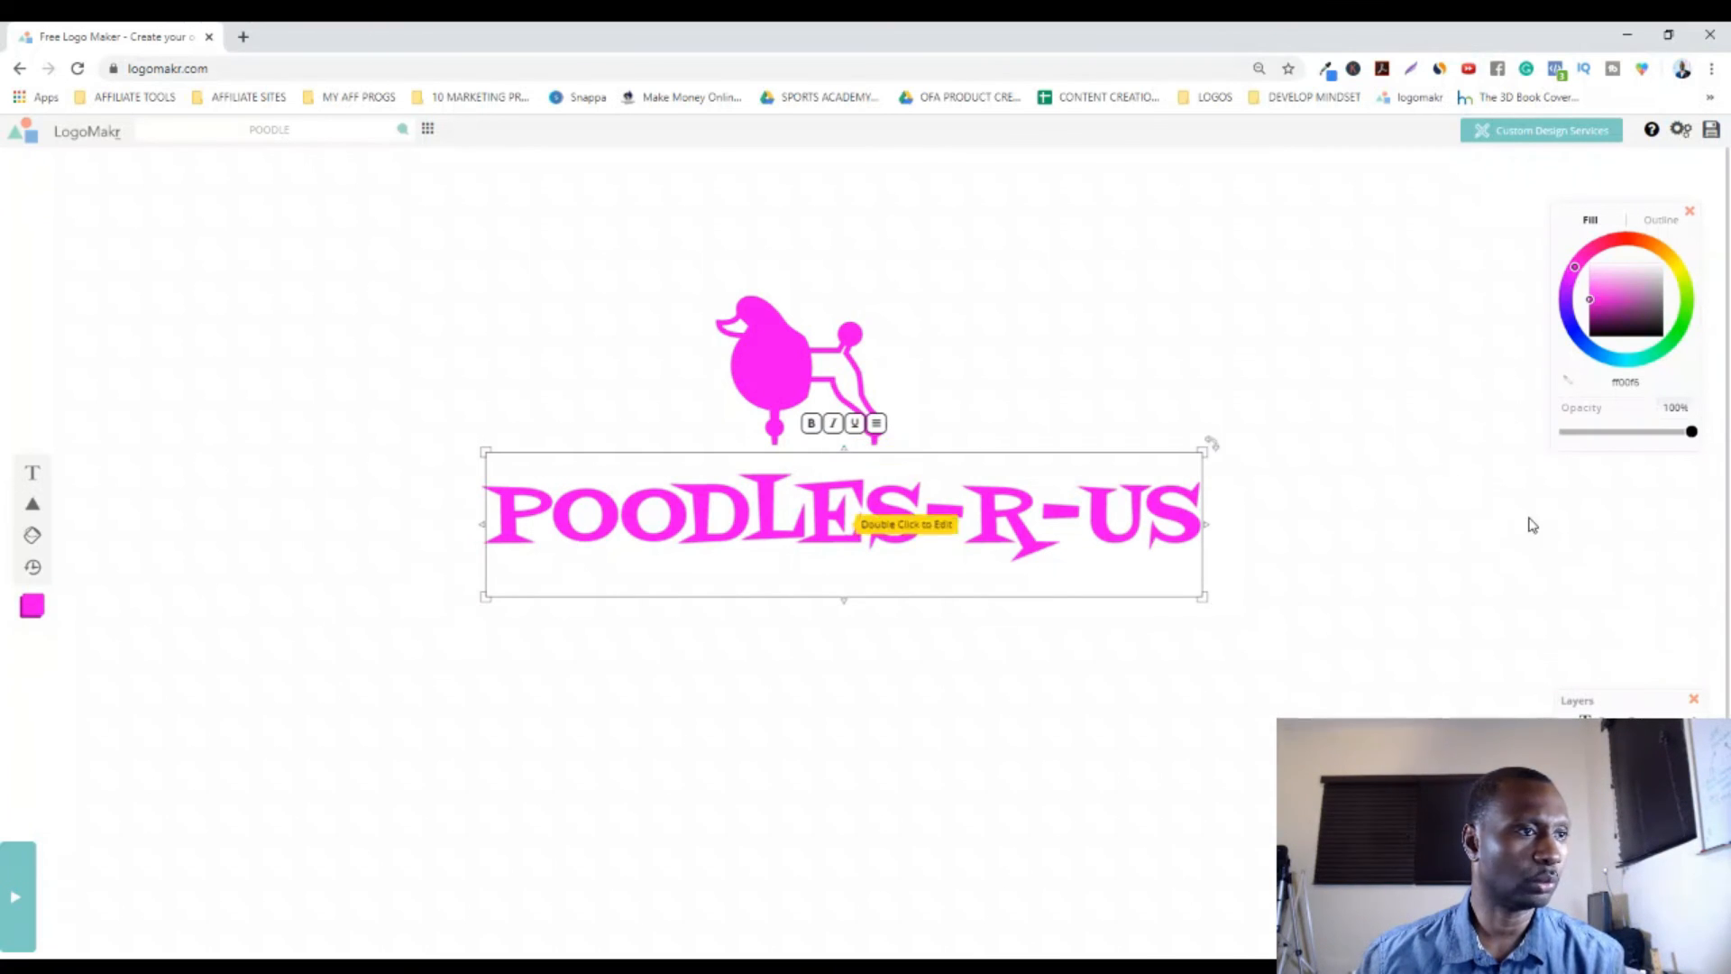
Step: Enlarge the POODLES-R-US text further on both sides and position it directly beneath the poodle's feet
left_click_drag(1204, 449, 1318, 394)
left_click_drag(898, 487, 847, 509)
left_click_drag(1261, 426, 1306, 404)
left_click_drag(892, 496, 892, 515)
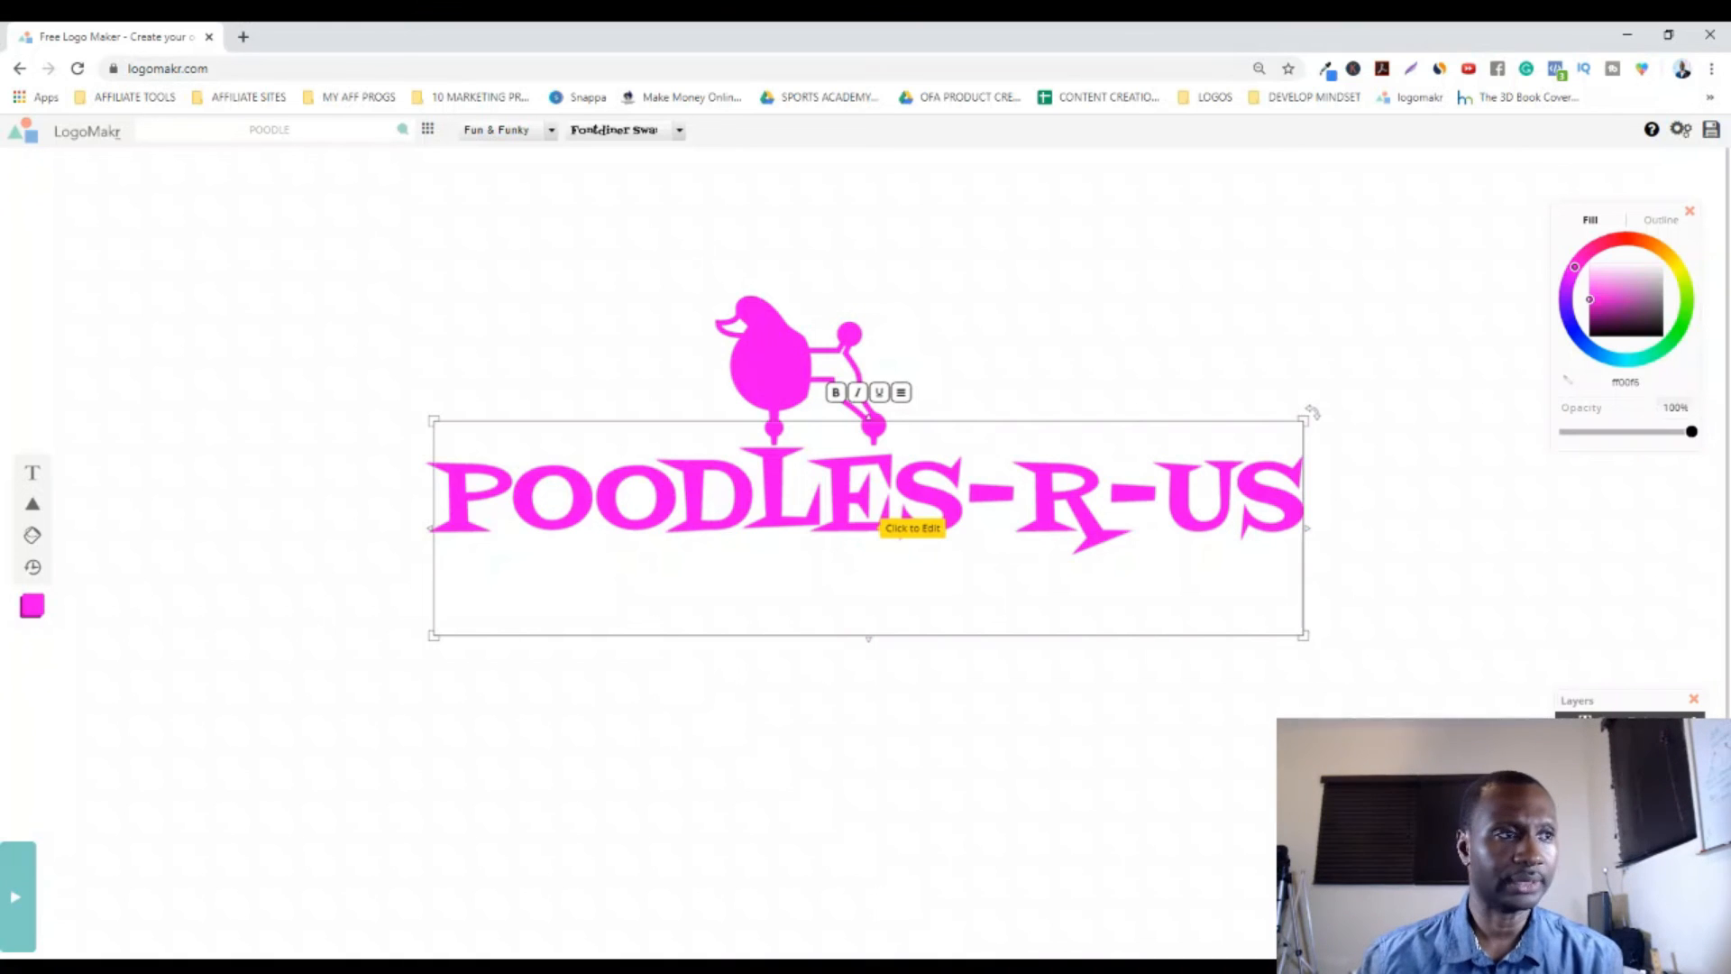
left_click(899, 533)
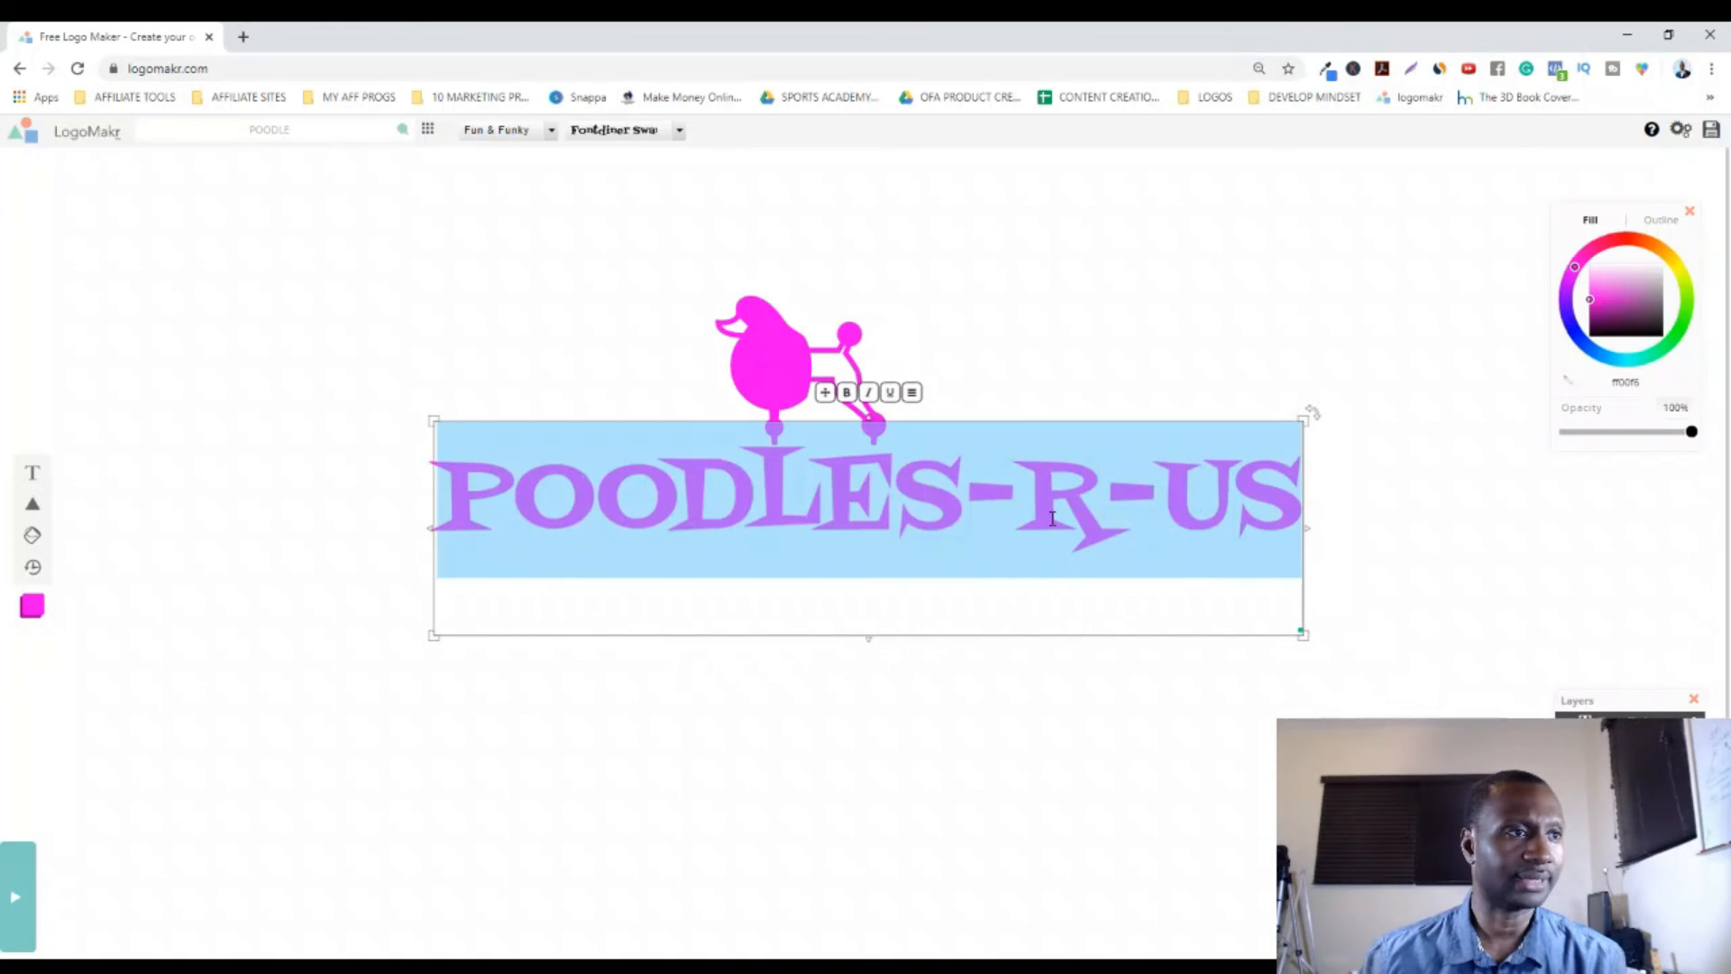
left_click(1041, 726)
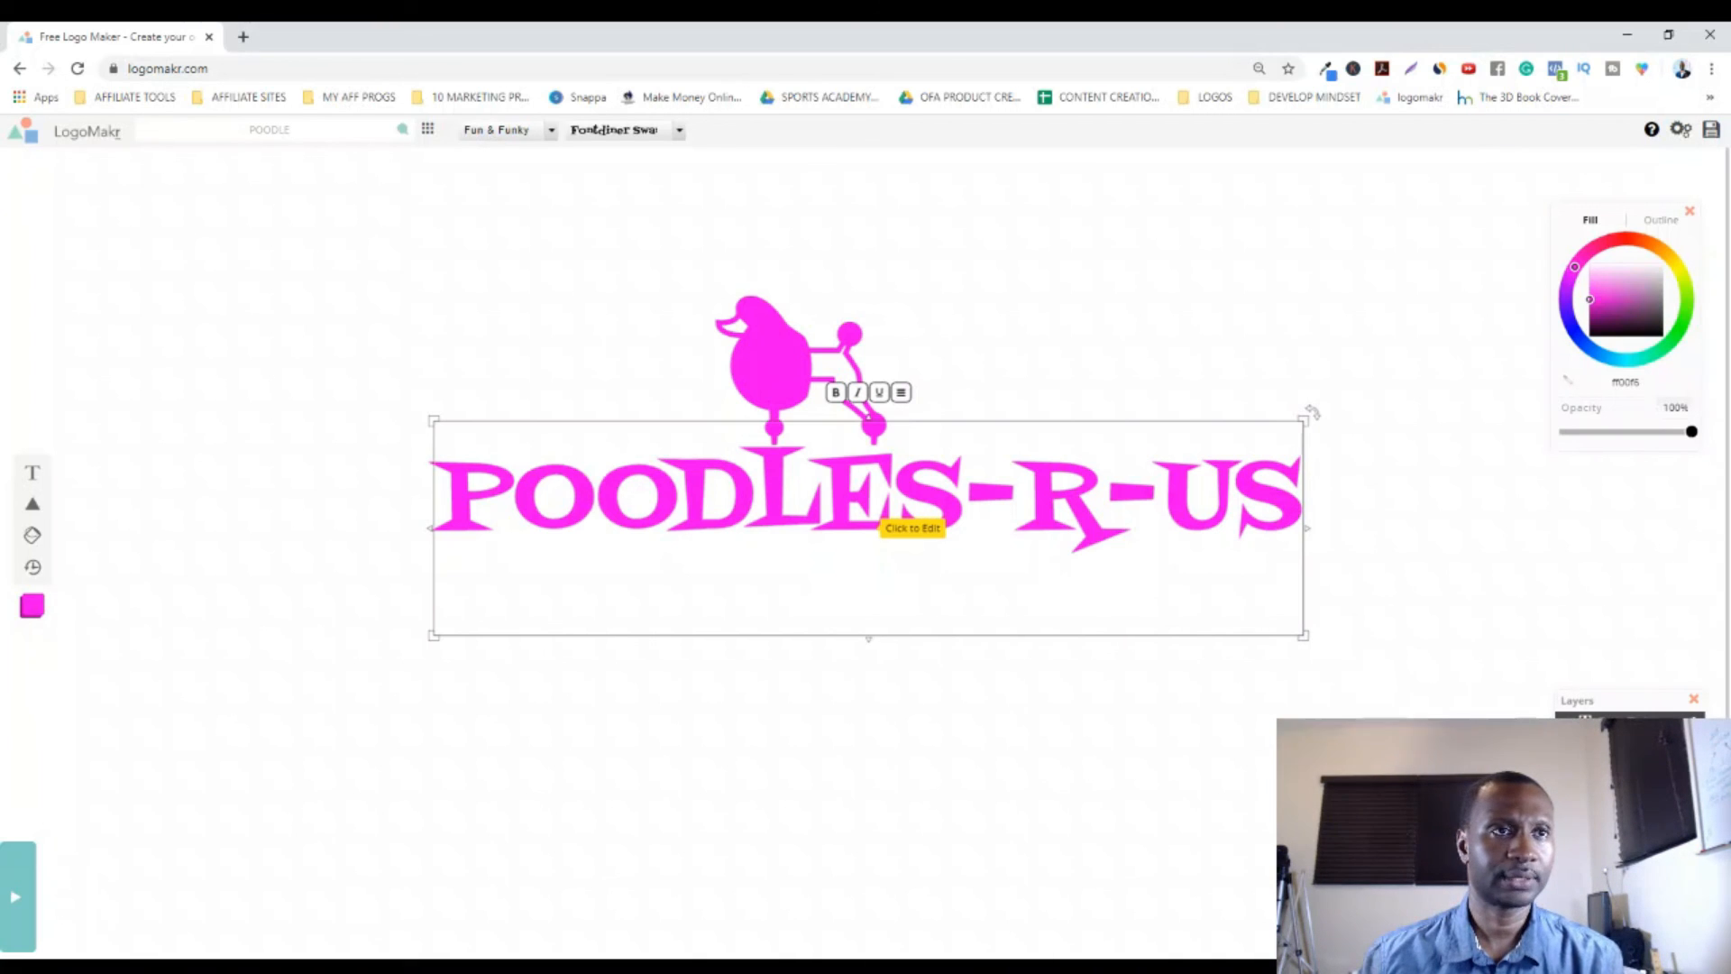
Step: Give the POODLES-R-US text a black (000000) outline with a line width of 19 px
left_click(1662, 222)
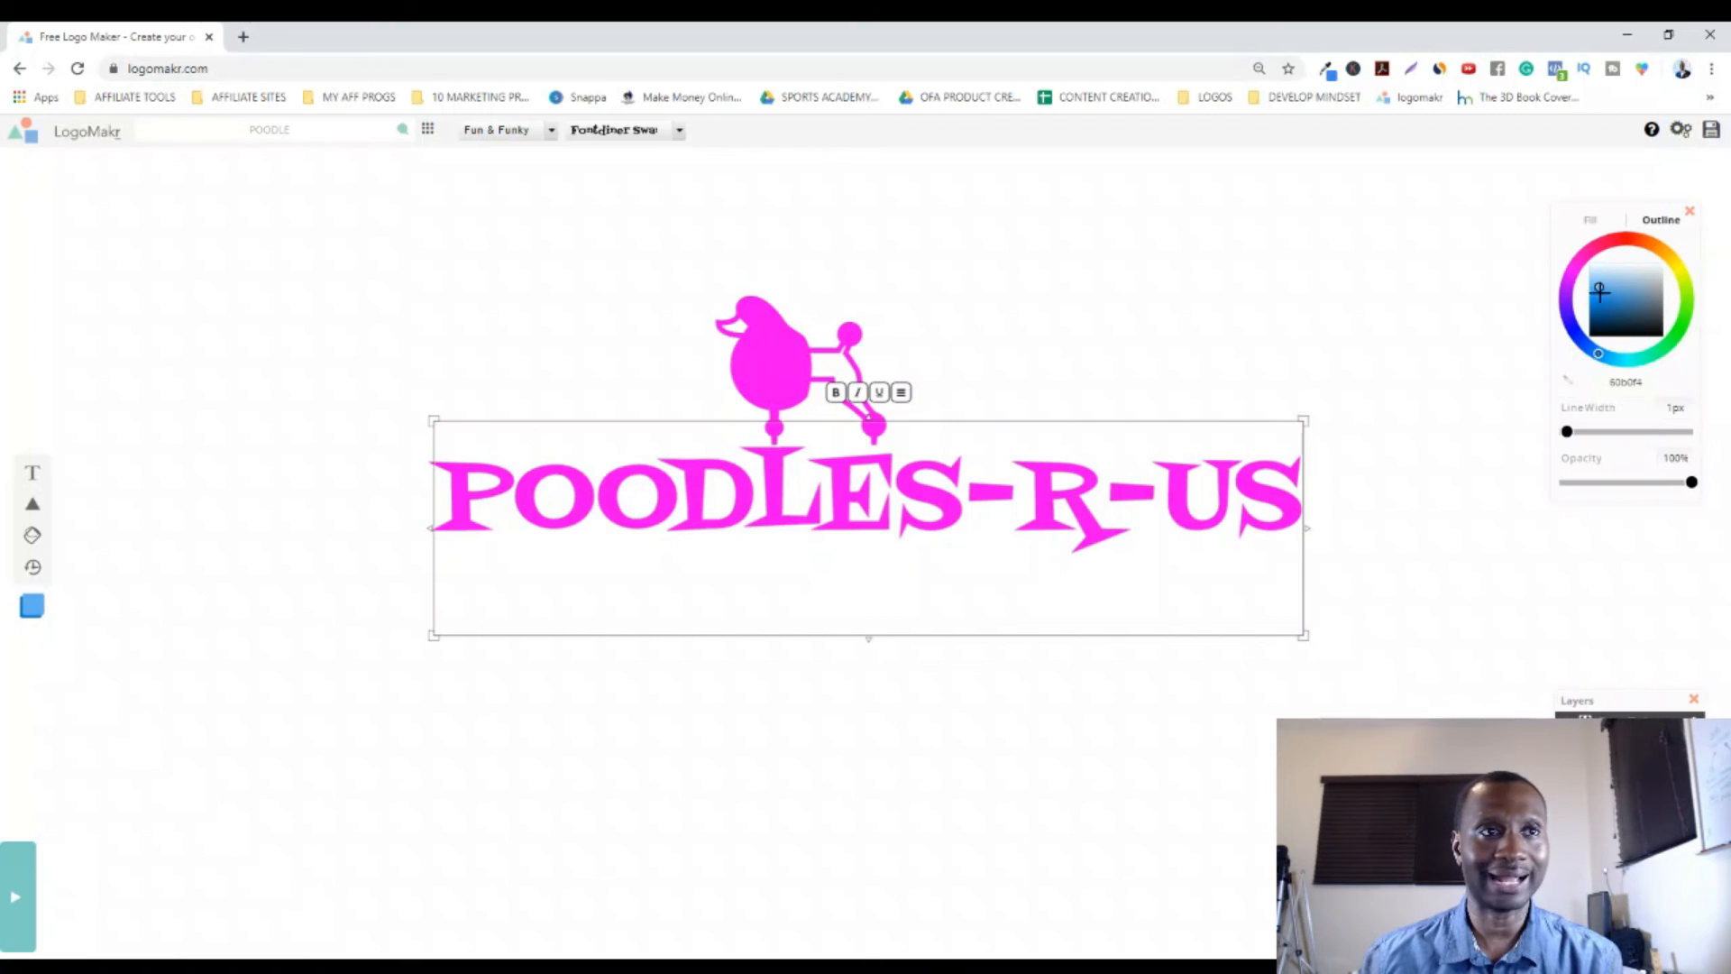
left_click_drag(1606, 294, 1666, 337)
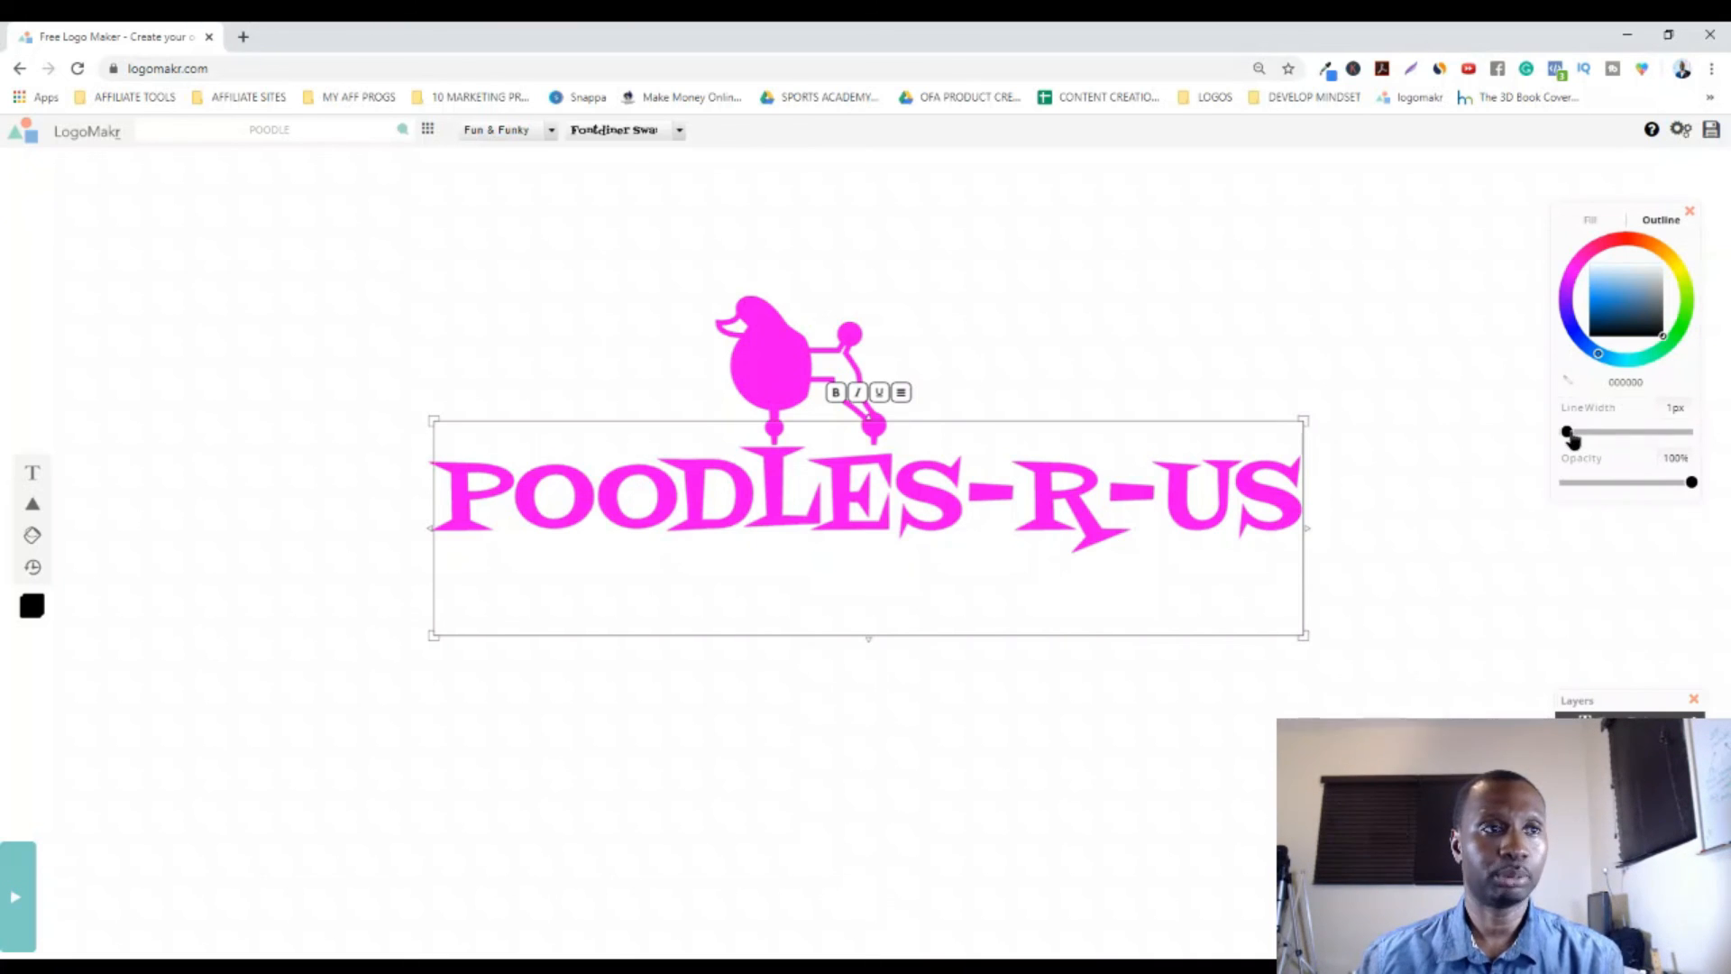
left_click_drag(1572, 439, 1612, 439)
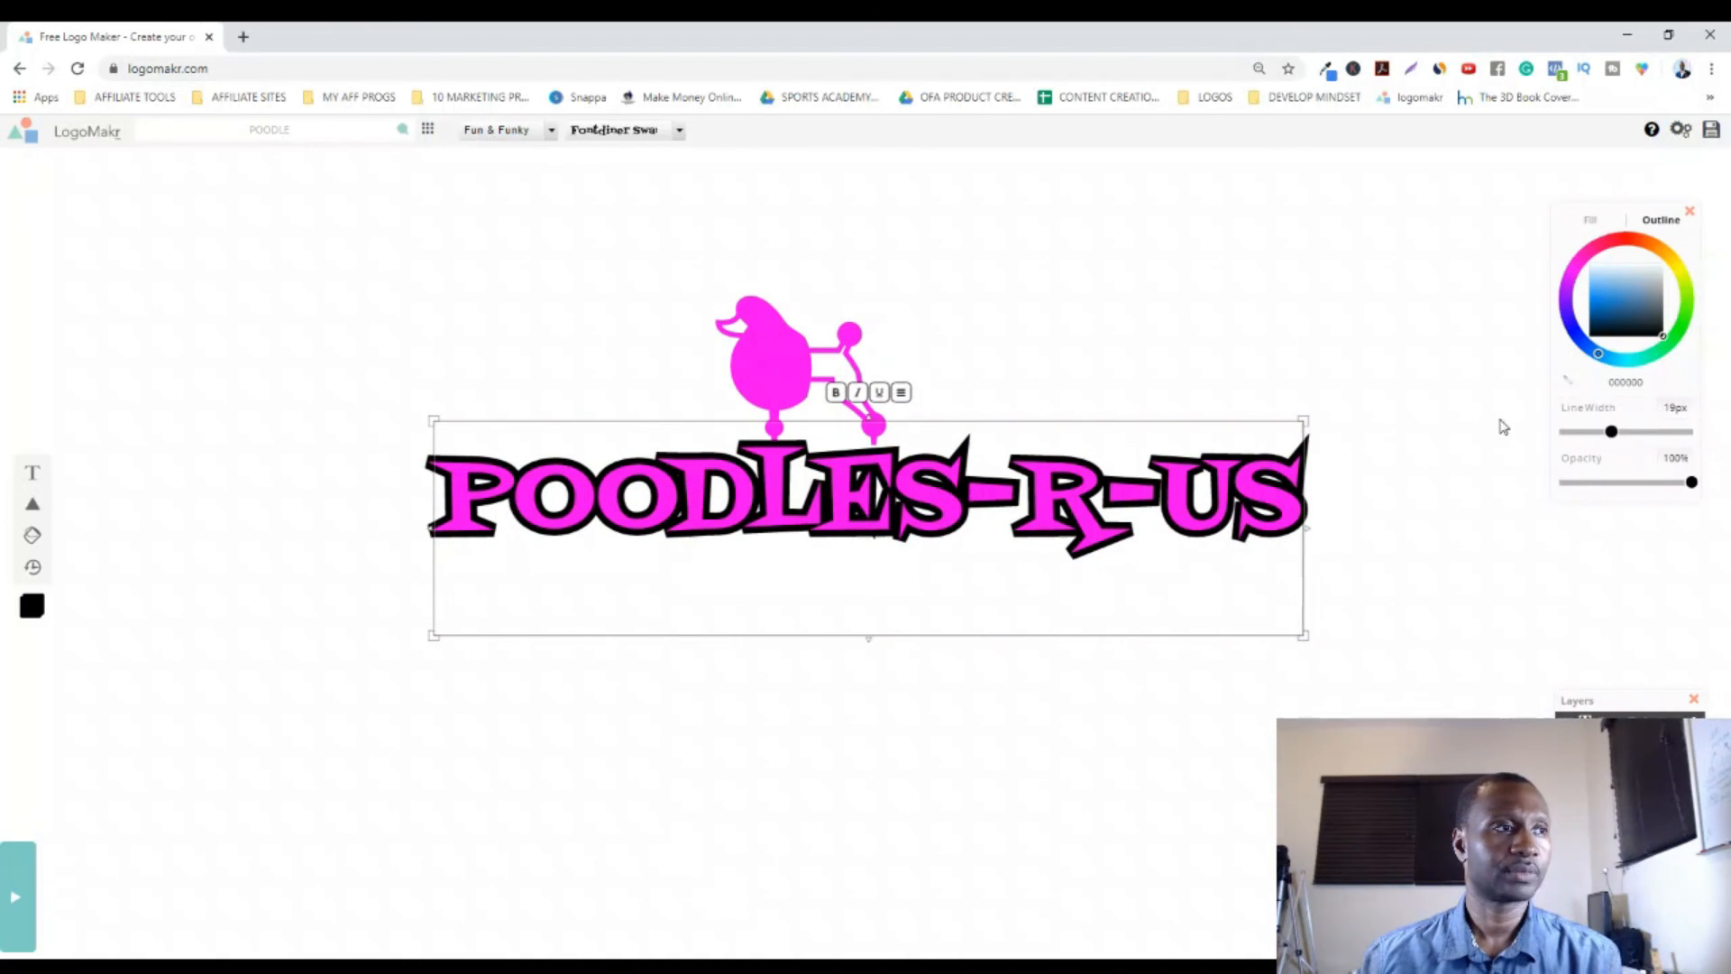
Step: Move the poodle graphic right and slightly down so it stands near the middle of the POODLES-R-US text
left_click(802, 361)
left_click_drag(802, 361, 870, 372)
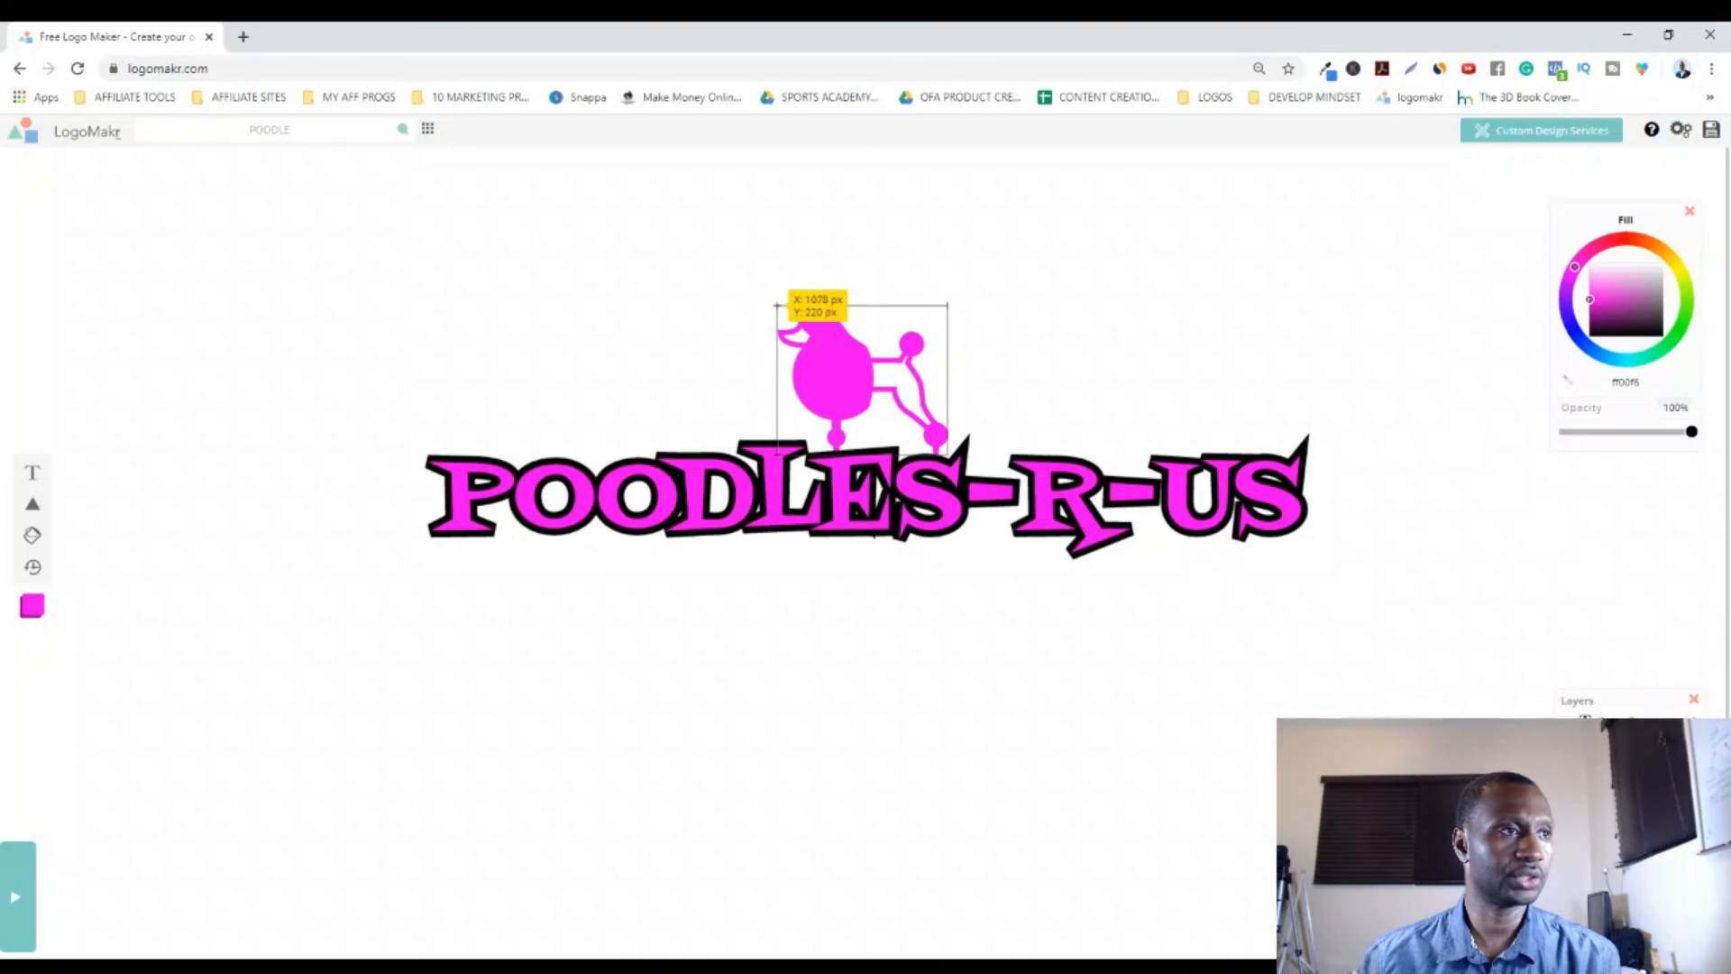
left_click(1043, 367)
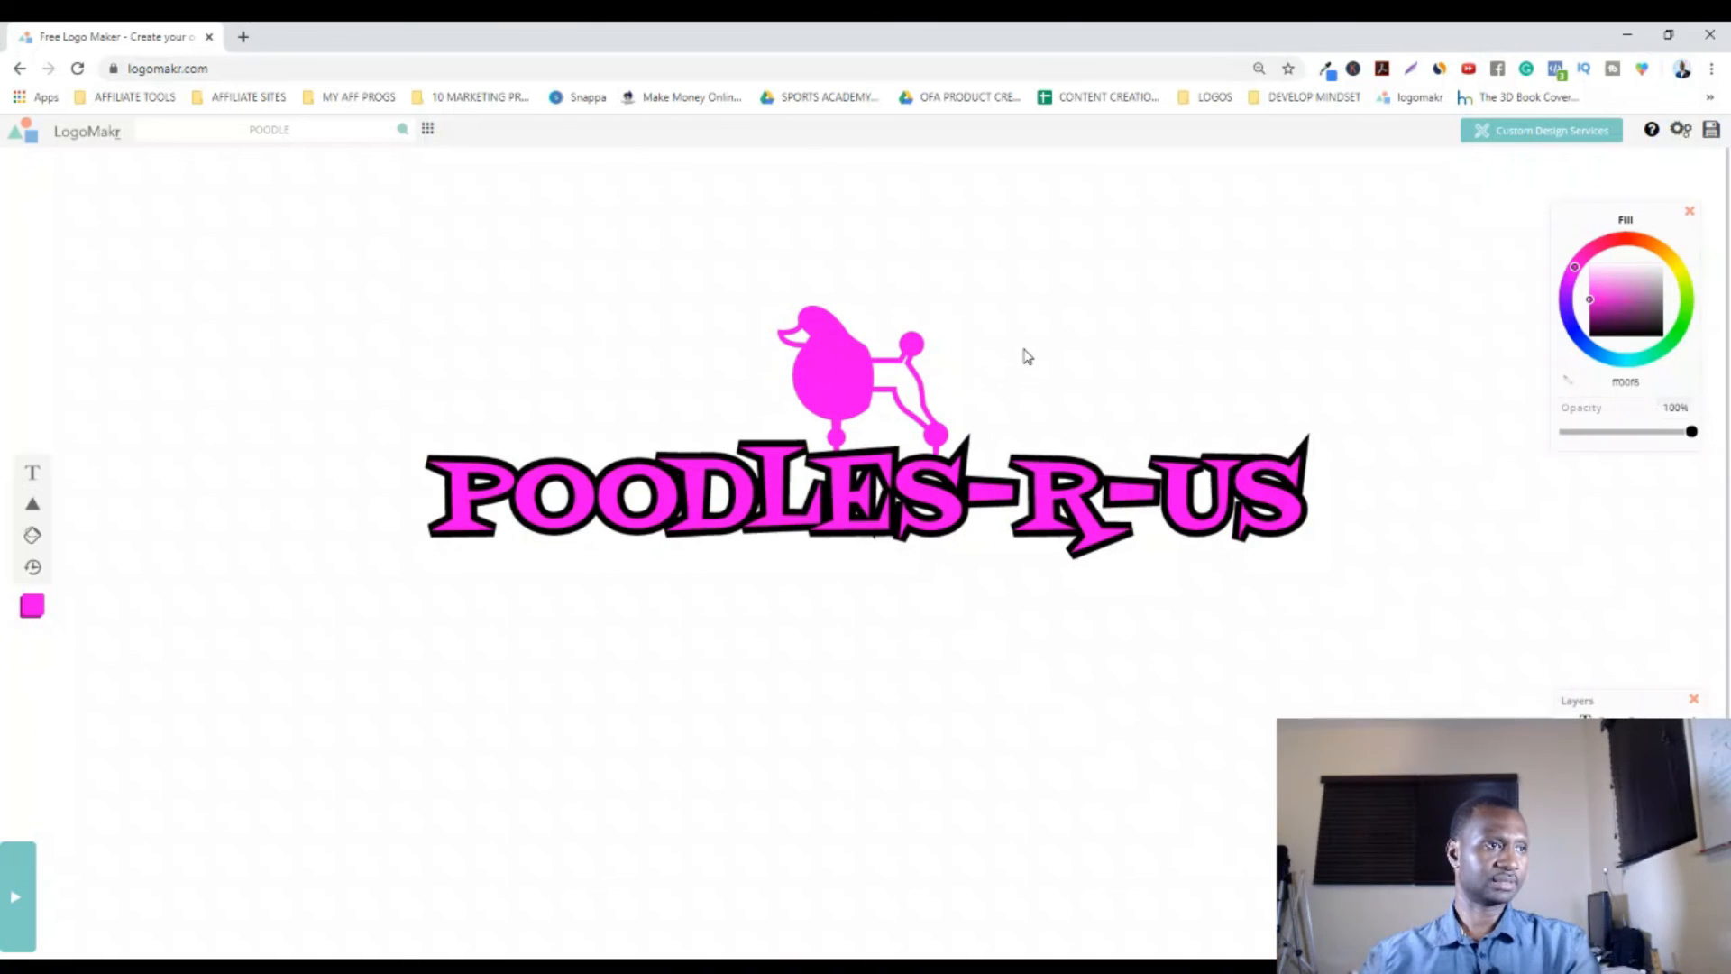
left_click(910, 375)
left_click(929, 514)
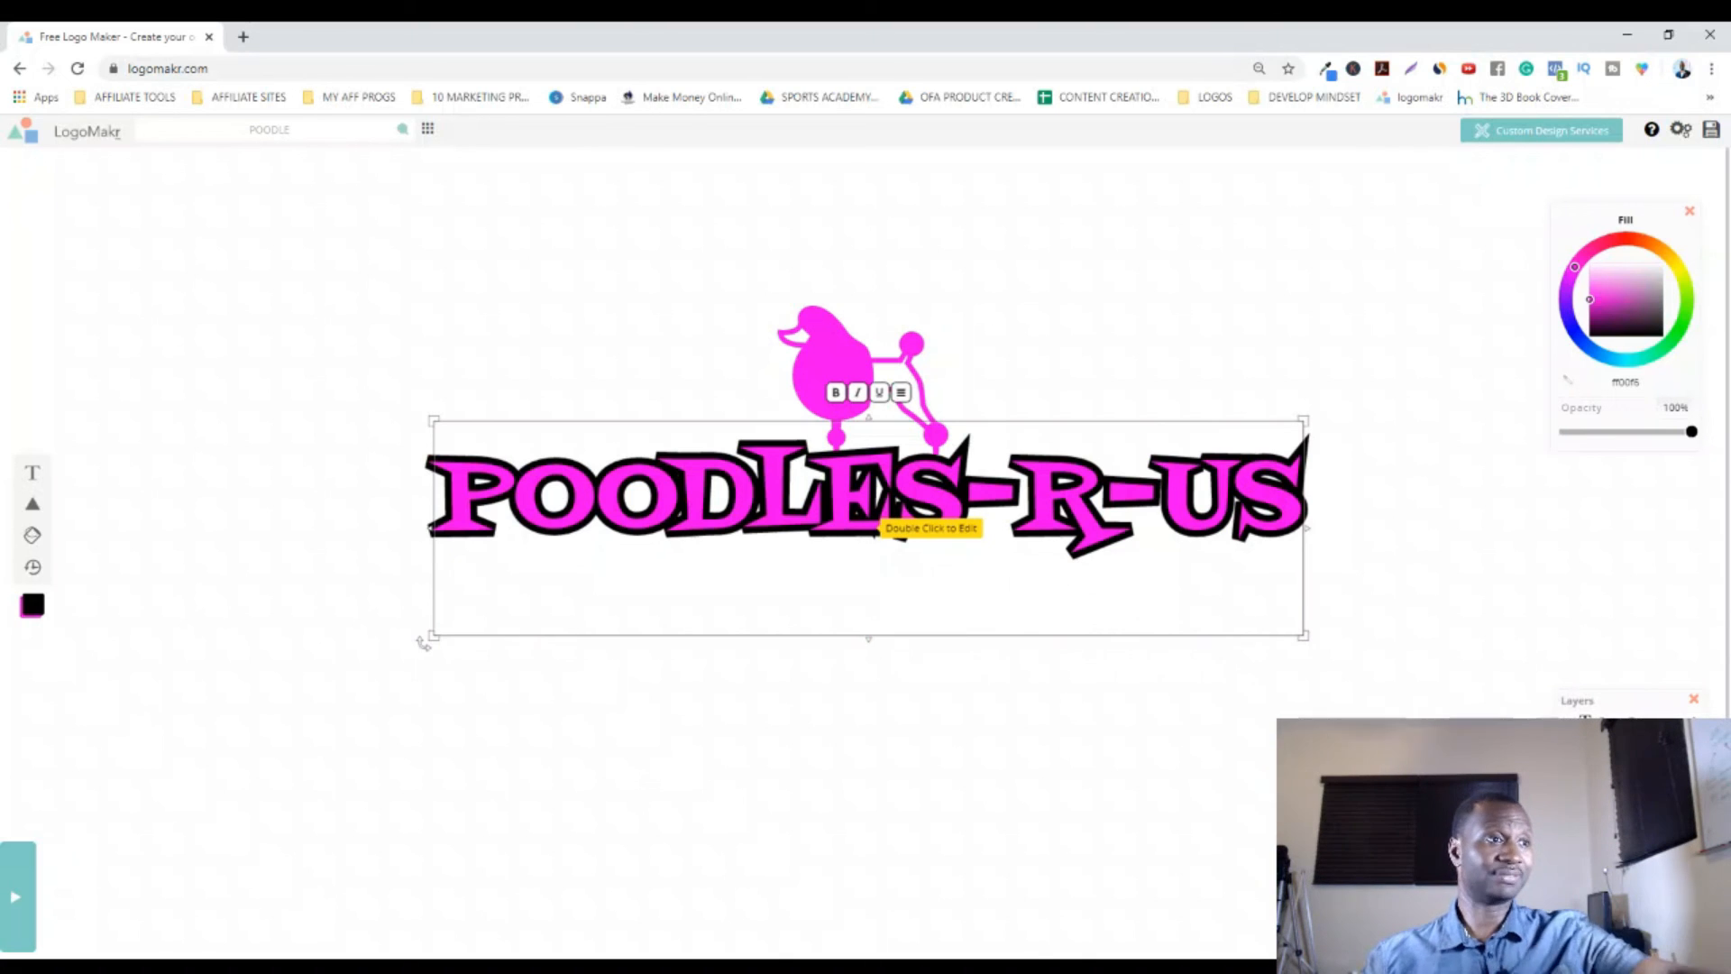
left_click(1062, 257)
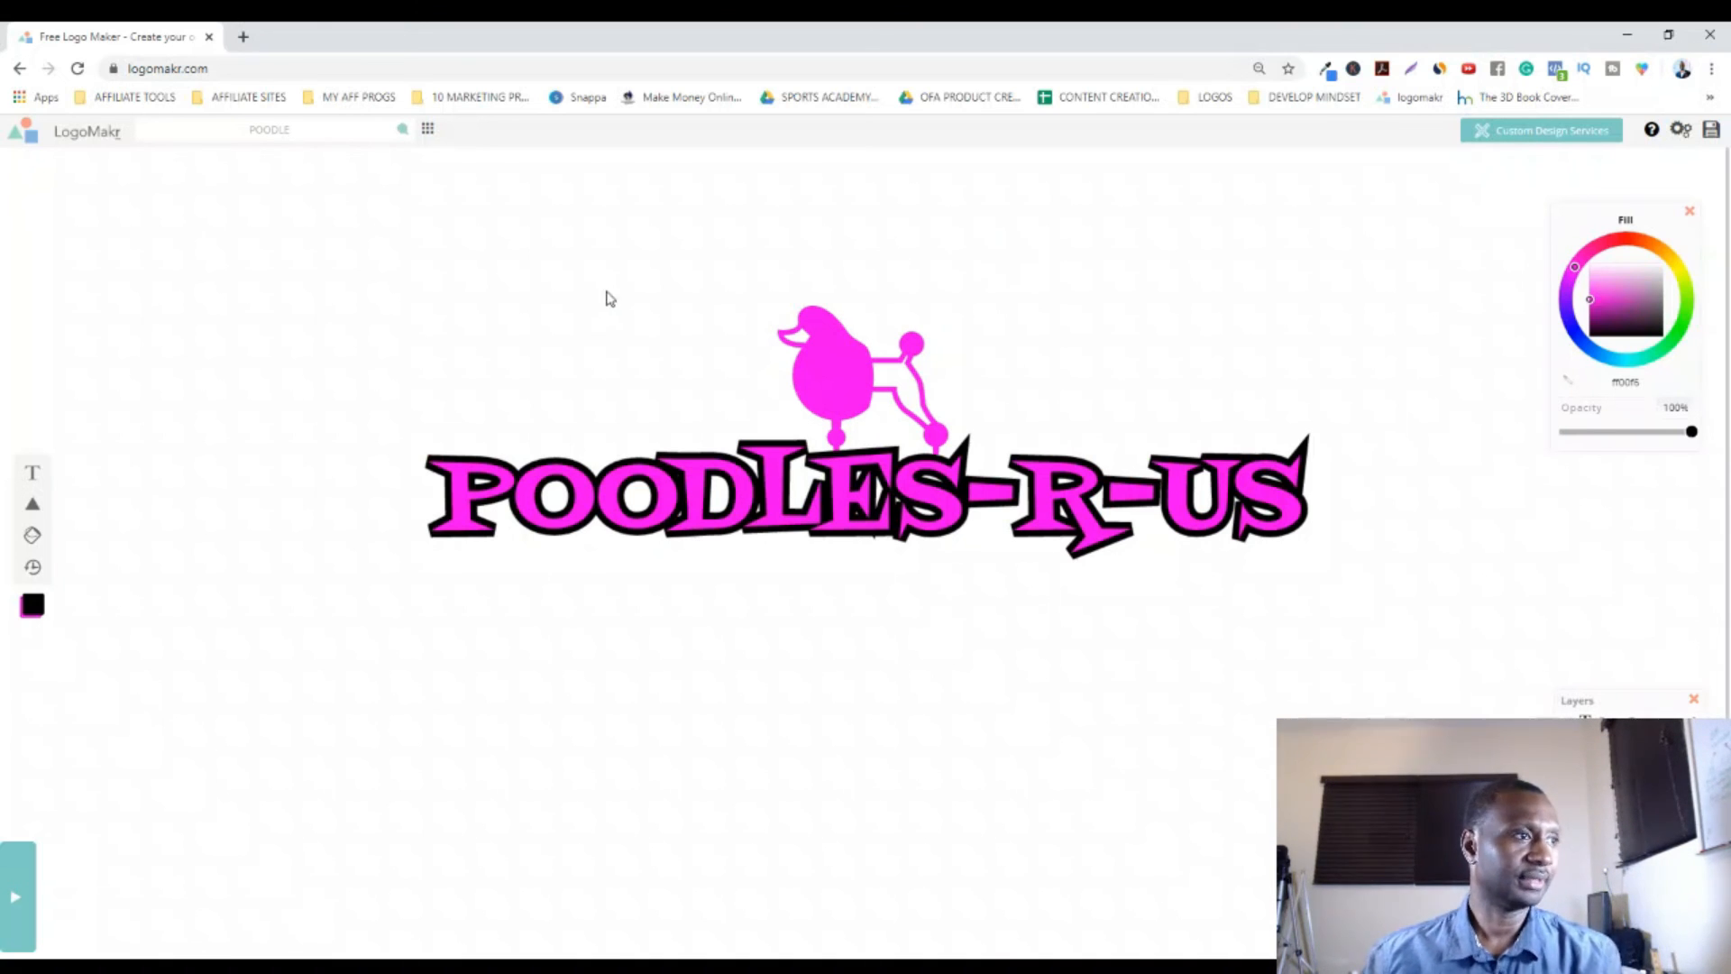
Step: Add a circle shape, enlarge it, and position it over the poodle and the middle of the text
mouse_move(32, 501)
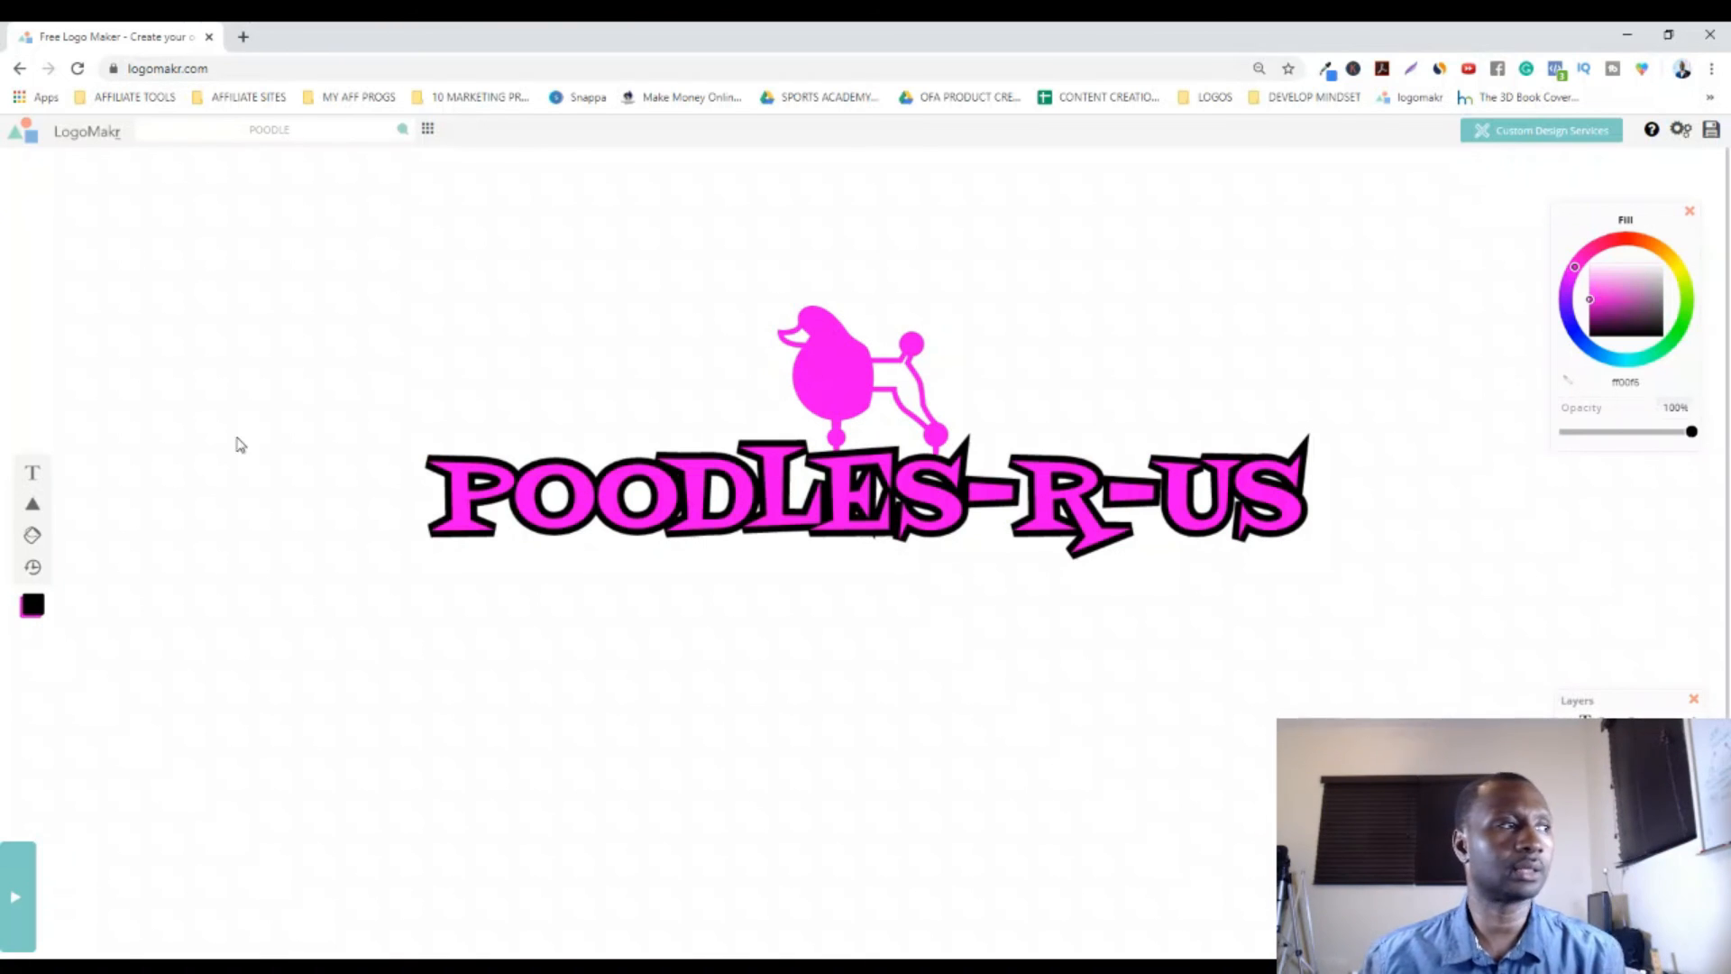
mouse_move(31, 509)
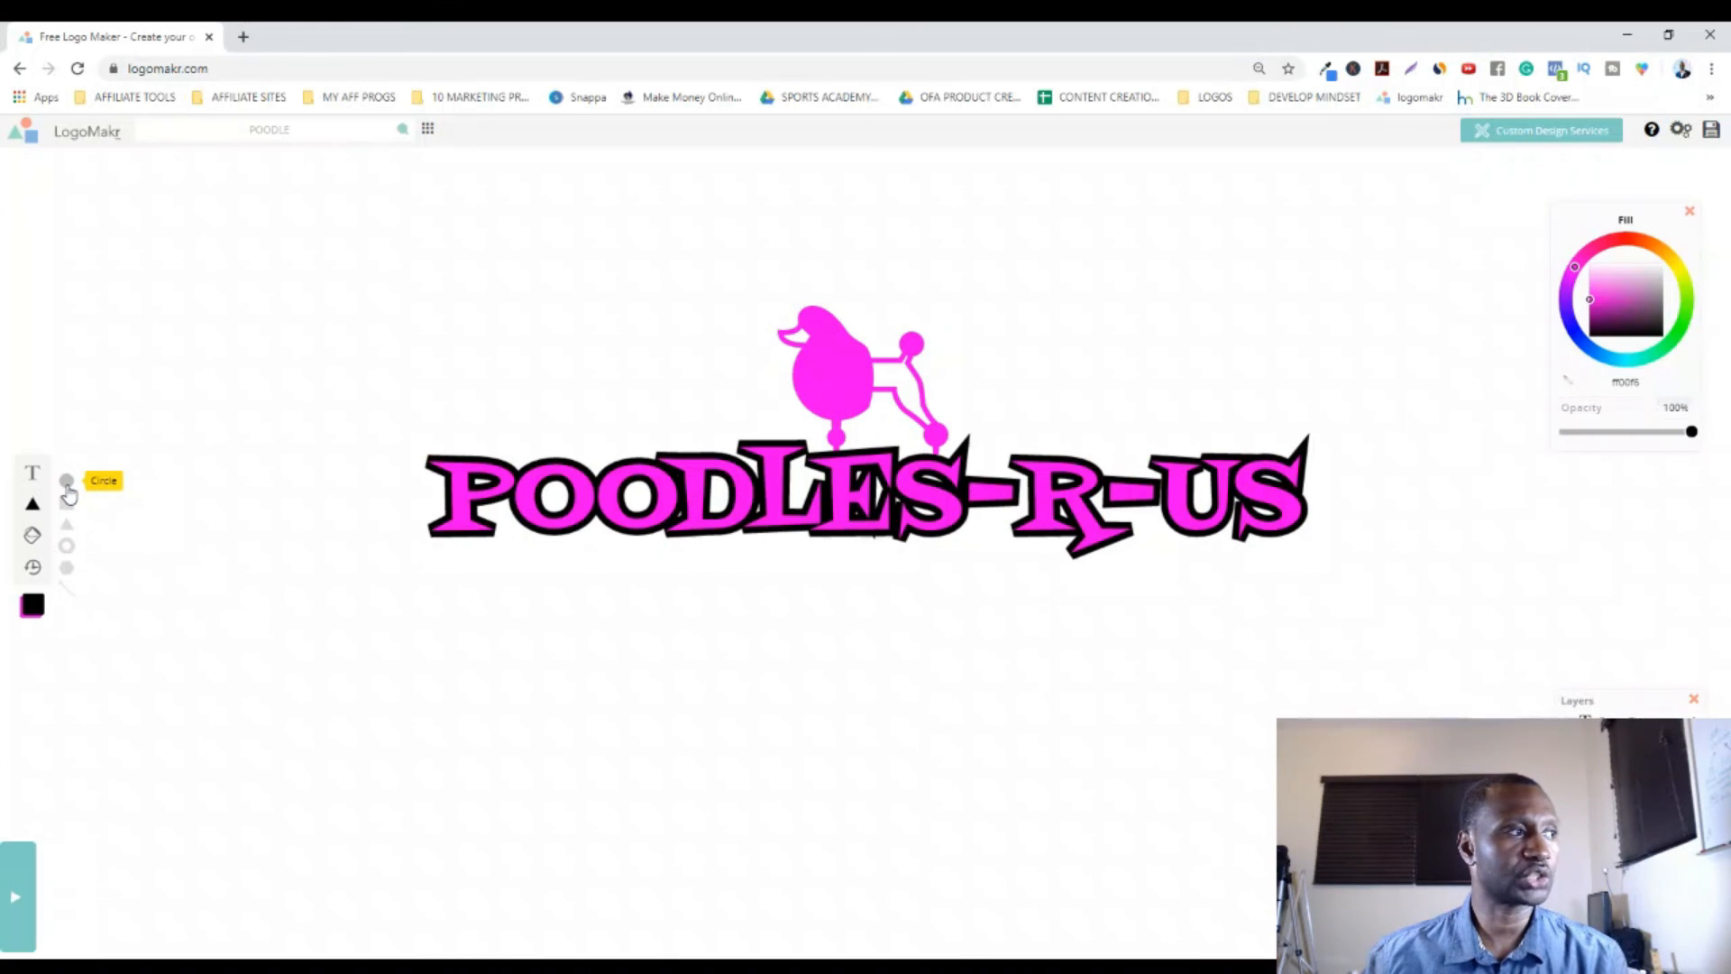
left_click(67, 487)
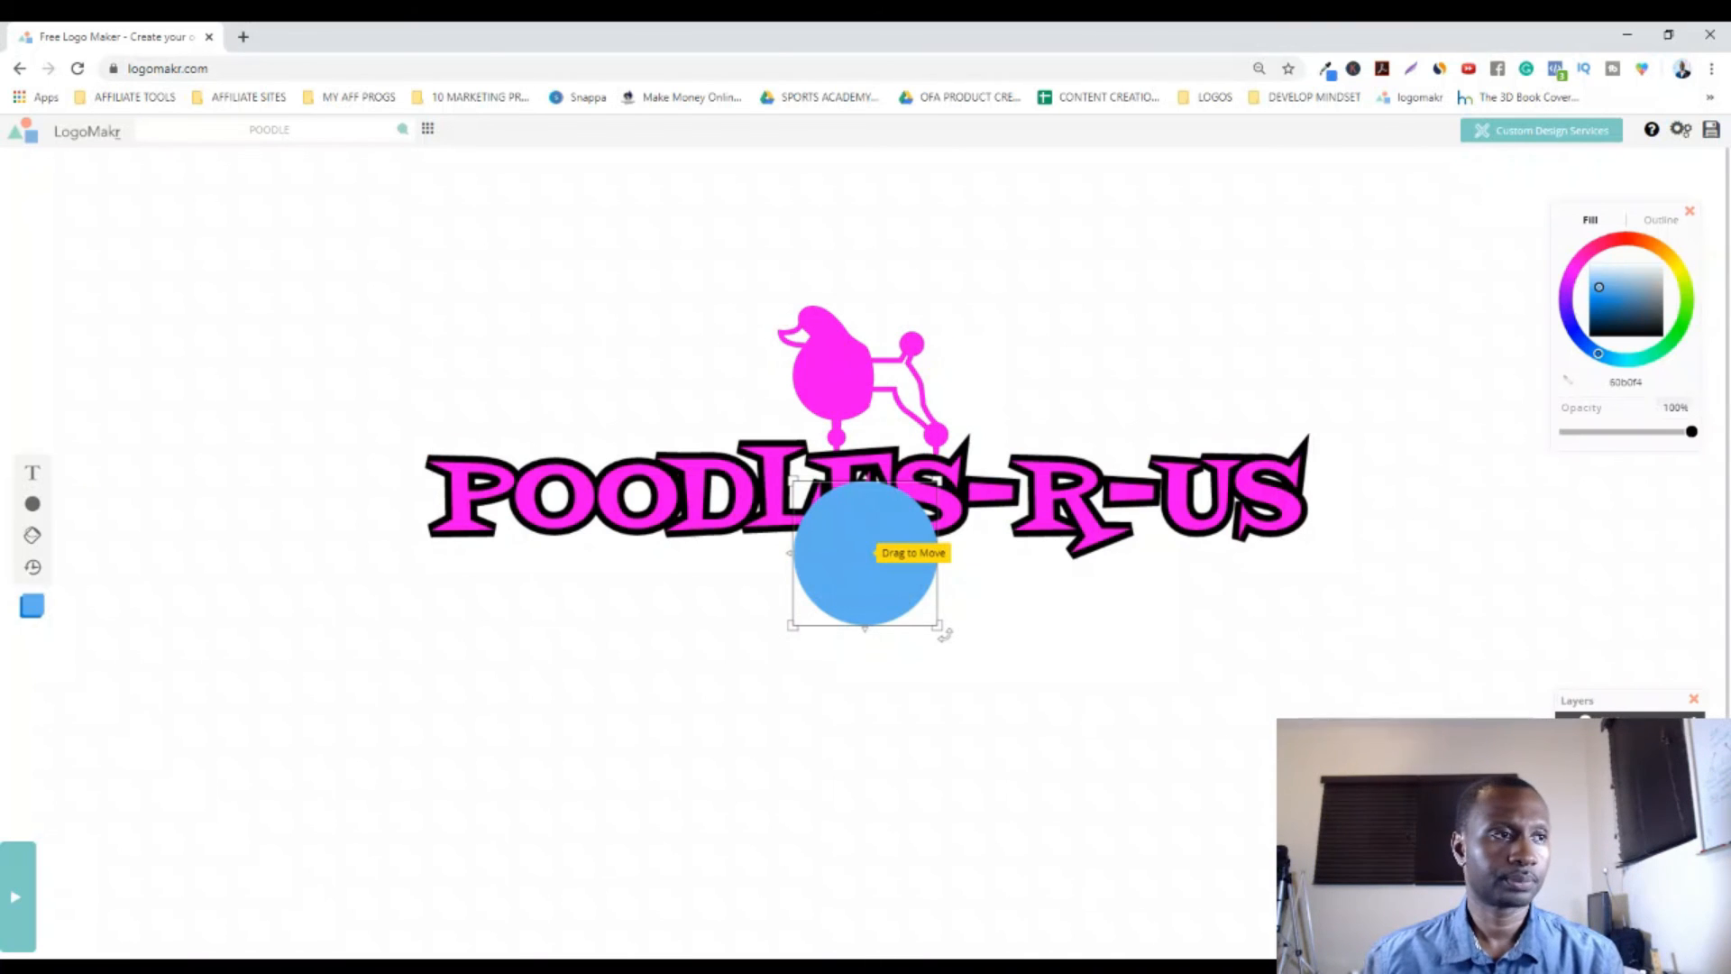
left_click_drag(870, 553, 775, 513)
left_click_drag(851, 586, 1107, 844)
left_click_drag(901, 638, 847, 453)
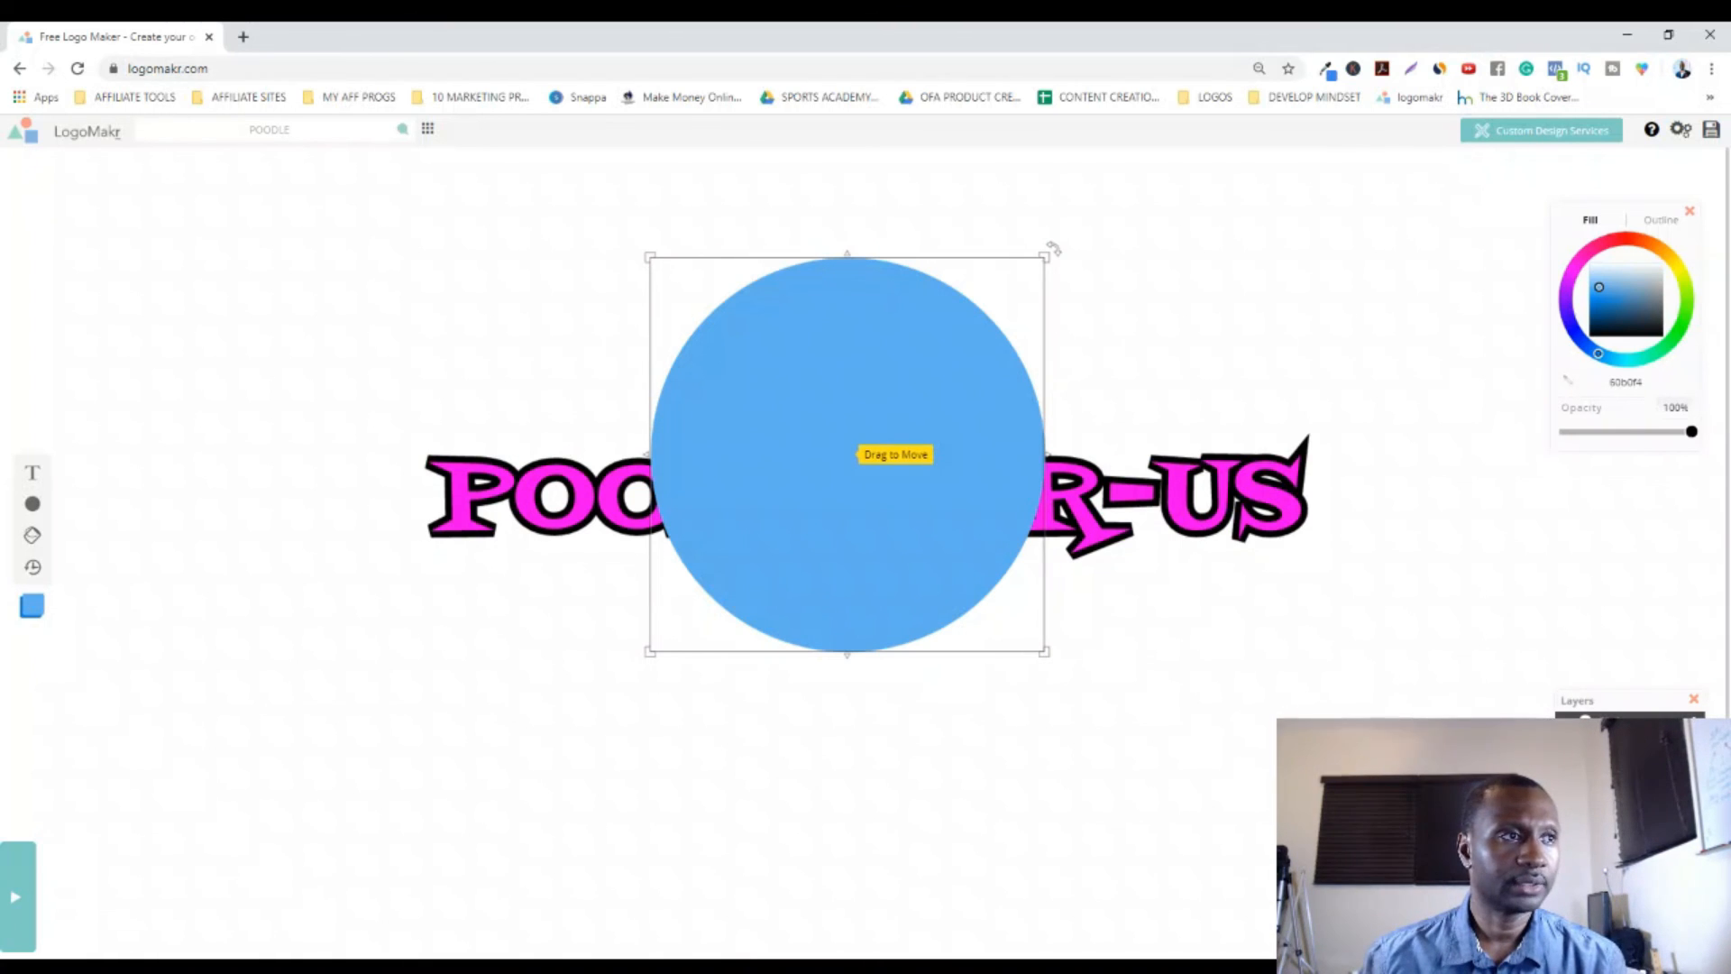
mouse_move(651, 258)
left_mouse_down()
mouse_move(1063, 620)
mouse_move(651, 303)
mouse_move(657, 247)
mouse_move(709, 455)
mouse_move(641, 248)
left_mouse_up()
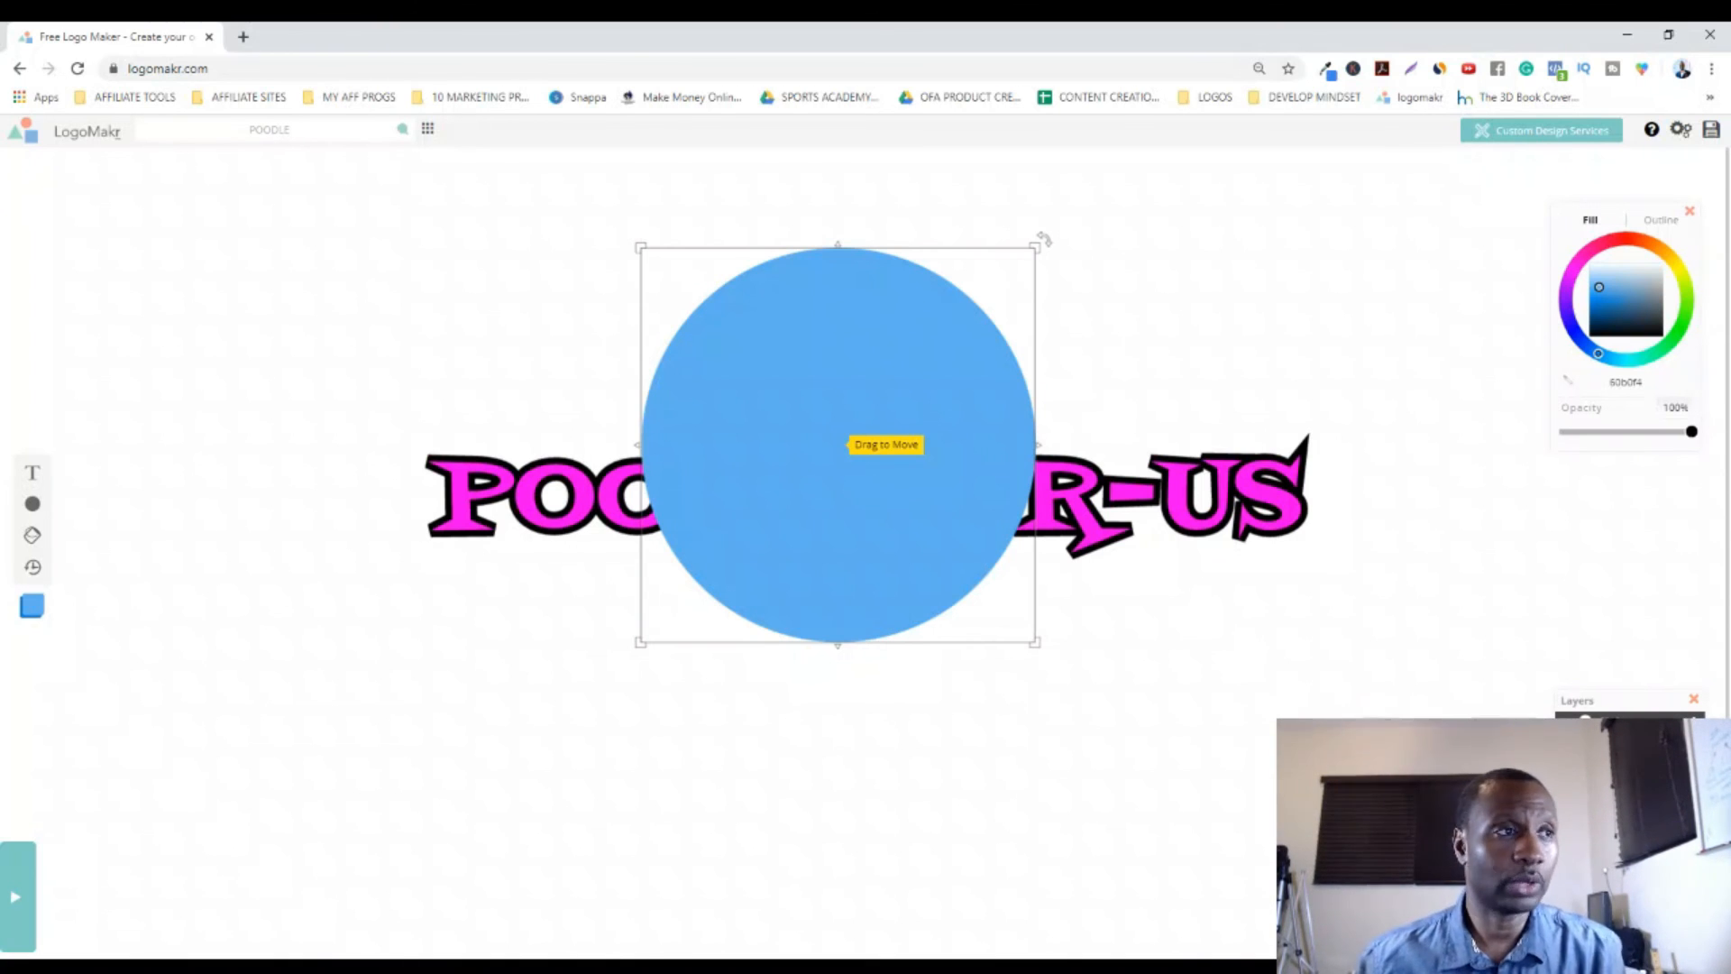
Step: Fill the circle with black (000000) and send it to the back, behind the text and poodle
left_click(1599, 287)
left_click_drag(1600, 287, 1660, 334)
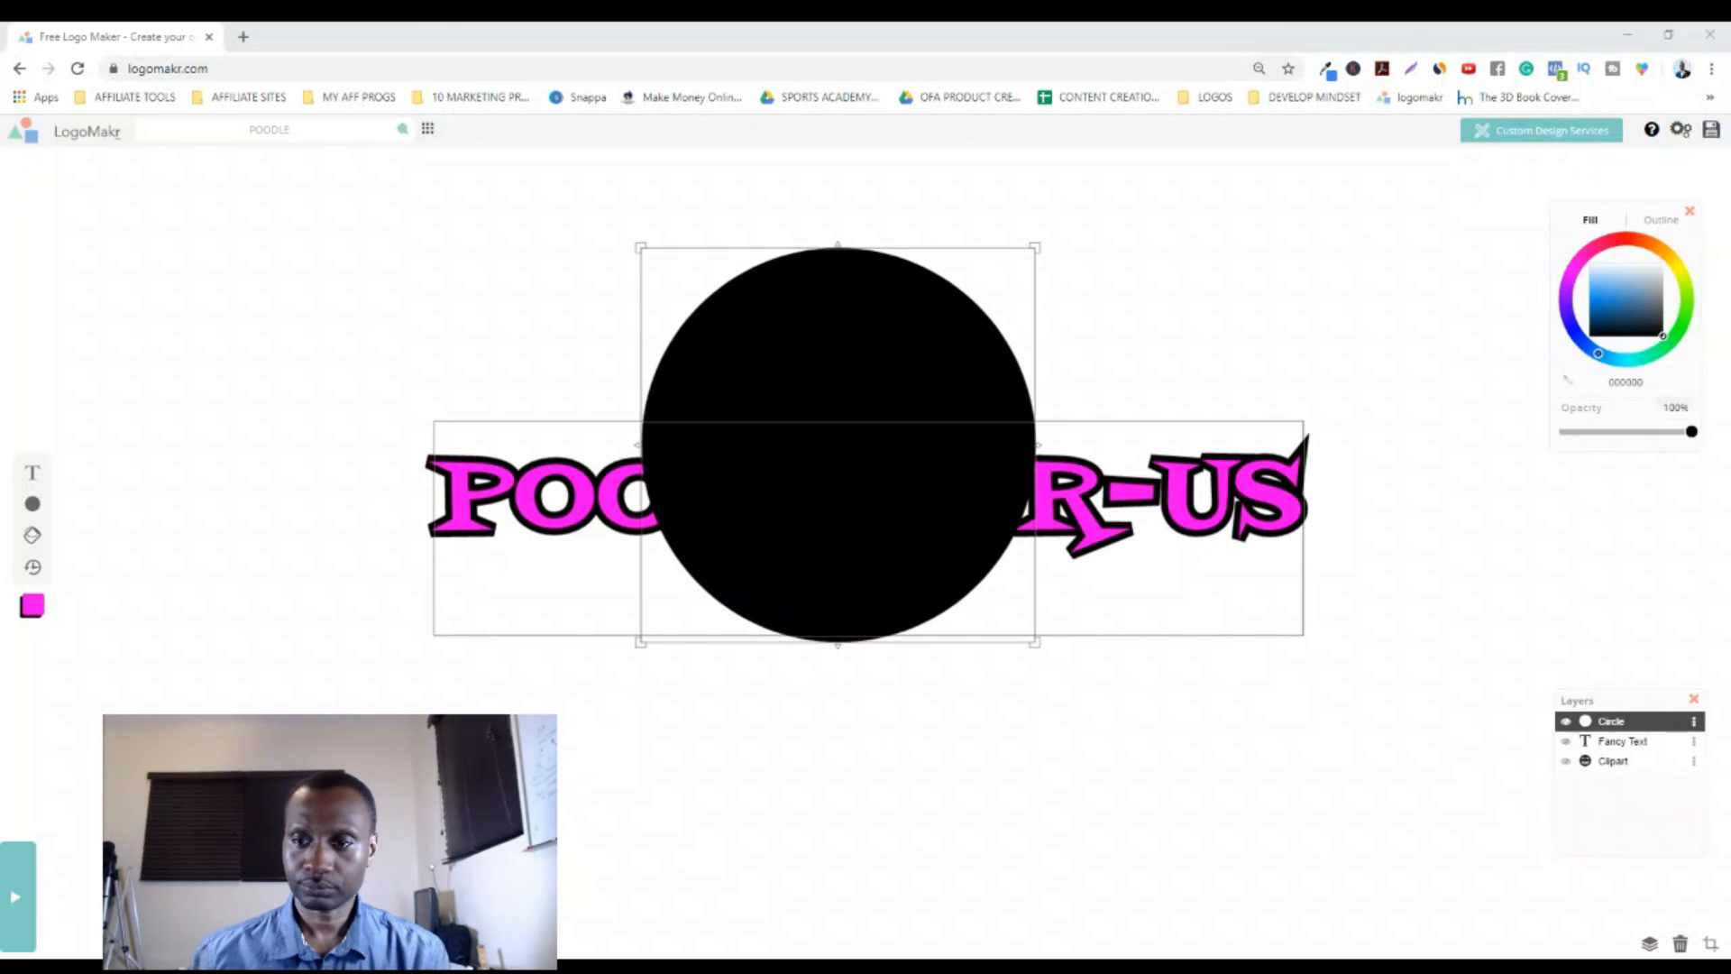
left_click(992, 438)
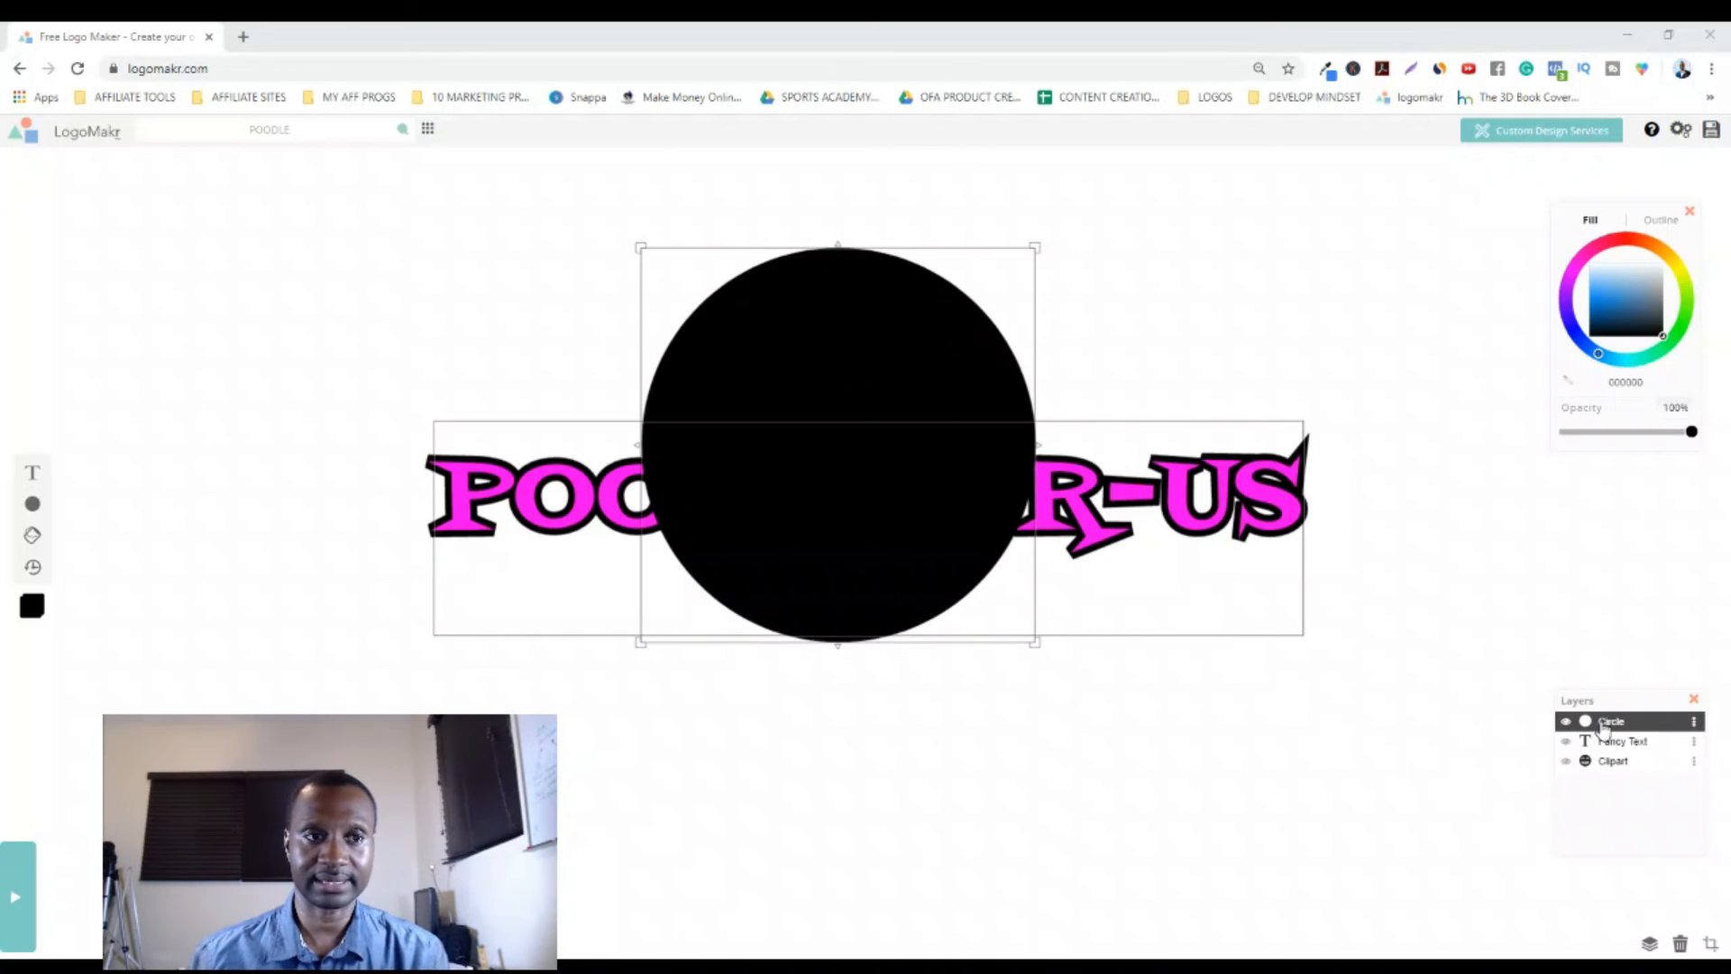
left_click(1695, 724)
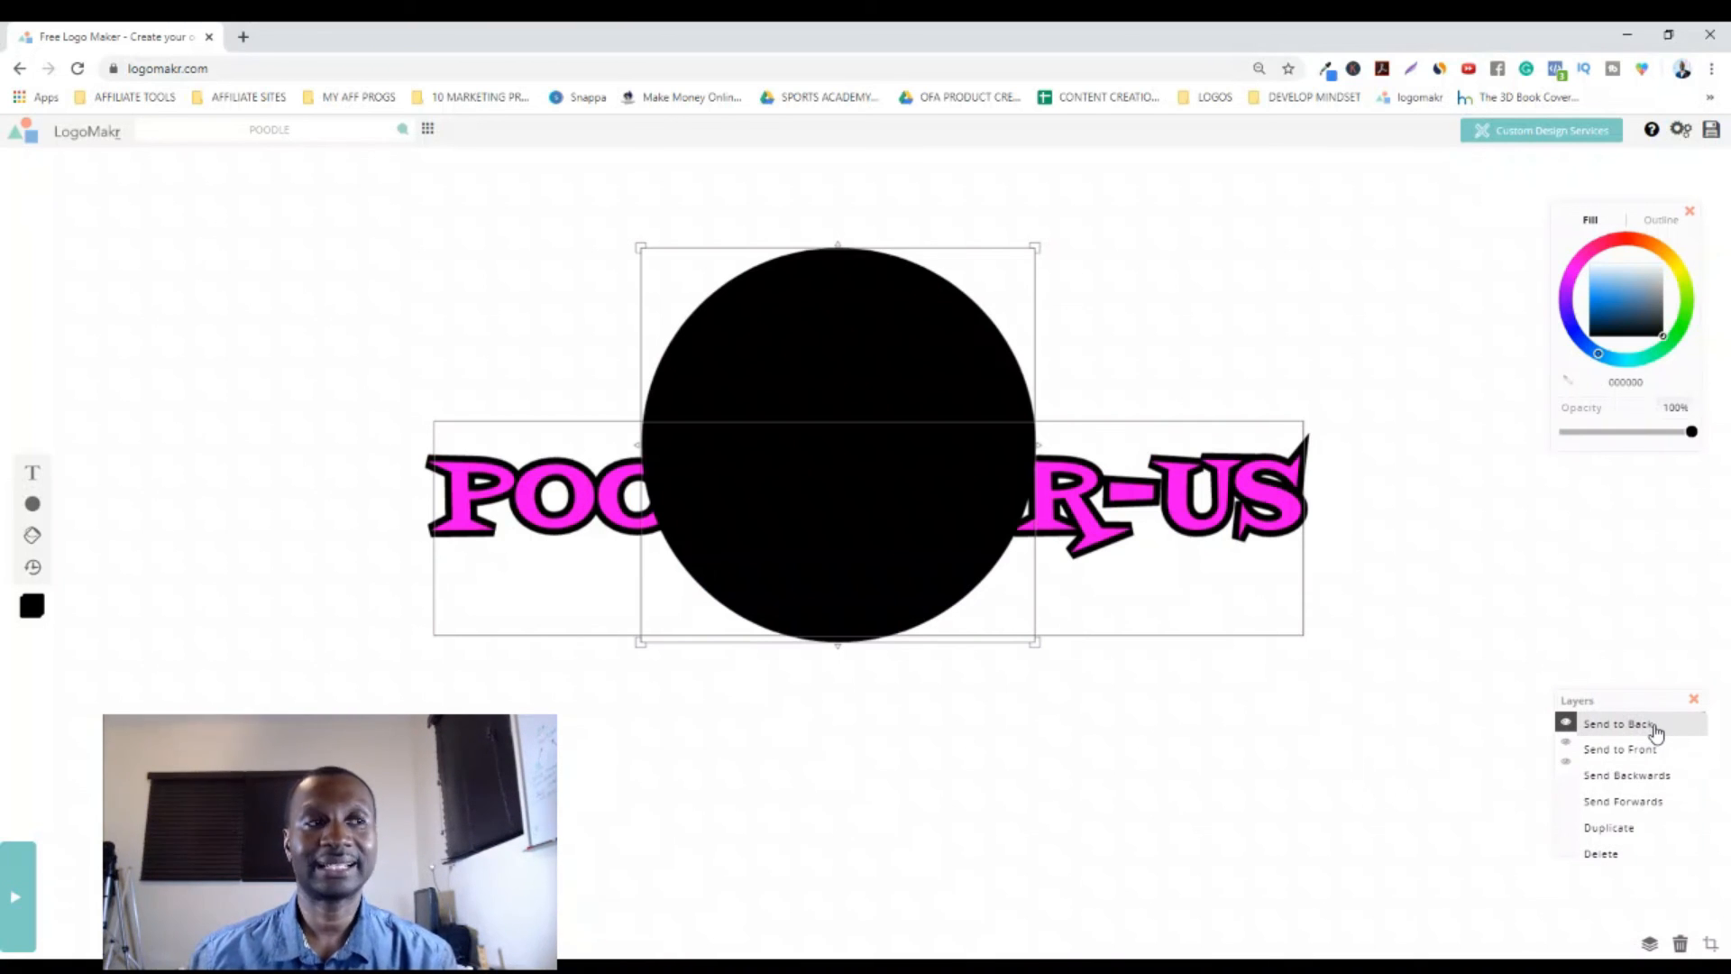
left_click(1655, 728)
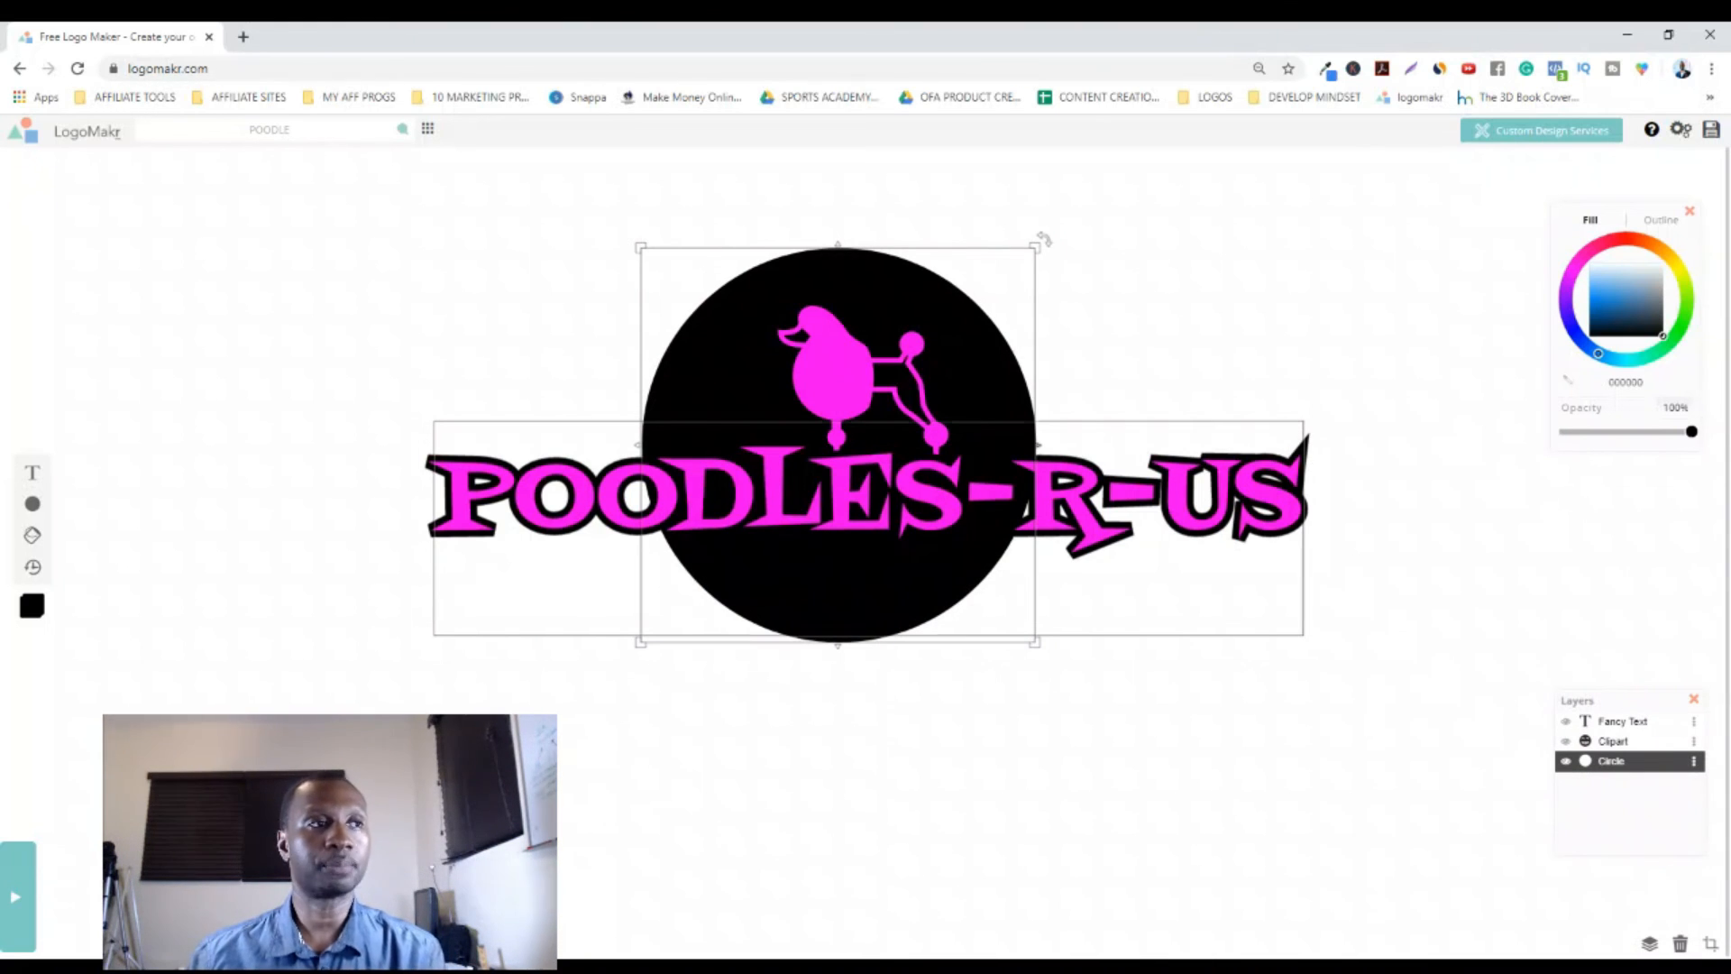
Step: Enlarge the black circle slightly and recentre it behind the poodle and text
left_click_drag(663, 261, 676, 270)
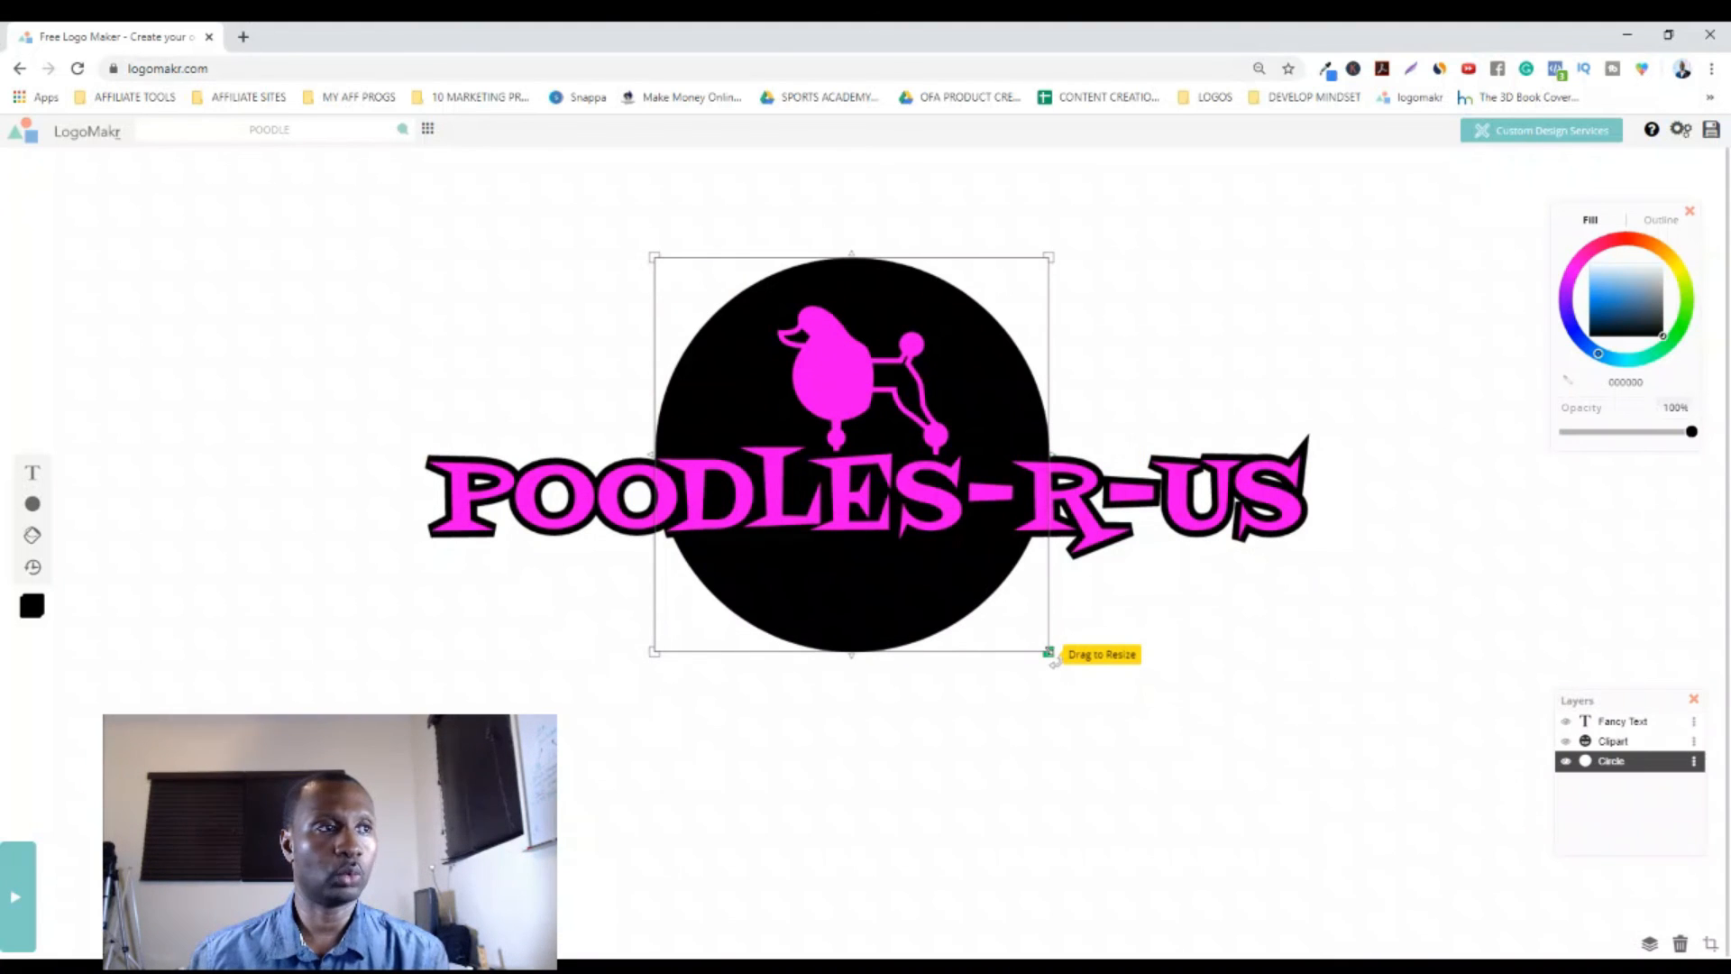
left_click_drag(1052, 659, 1074, 688)
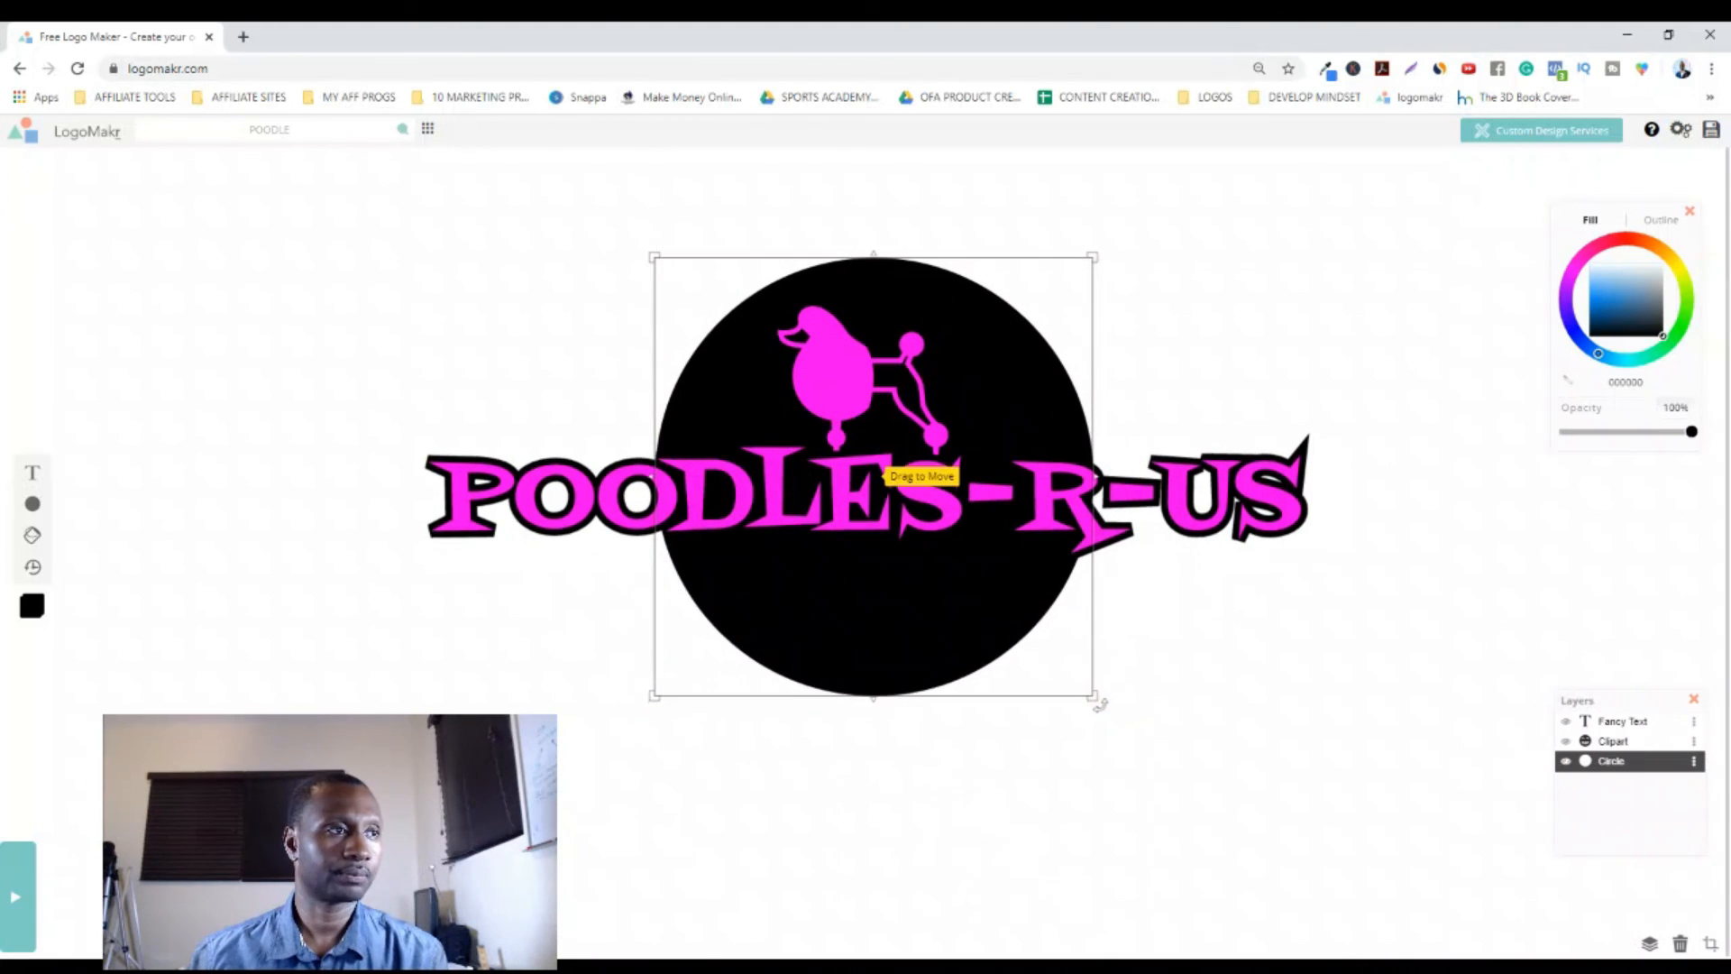
left_click_drag(920, 479, 899, 456)
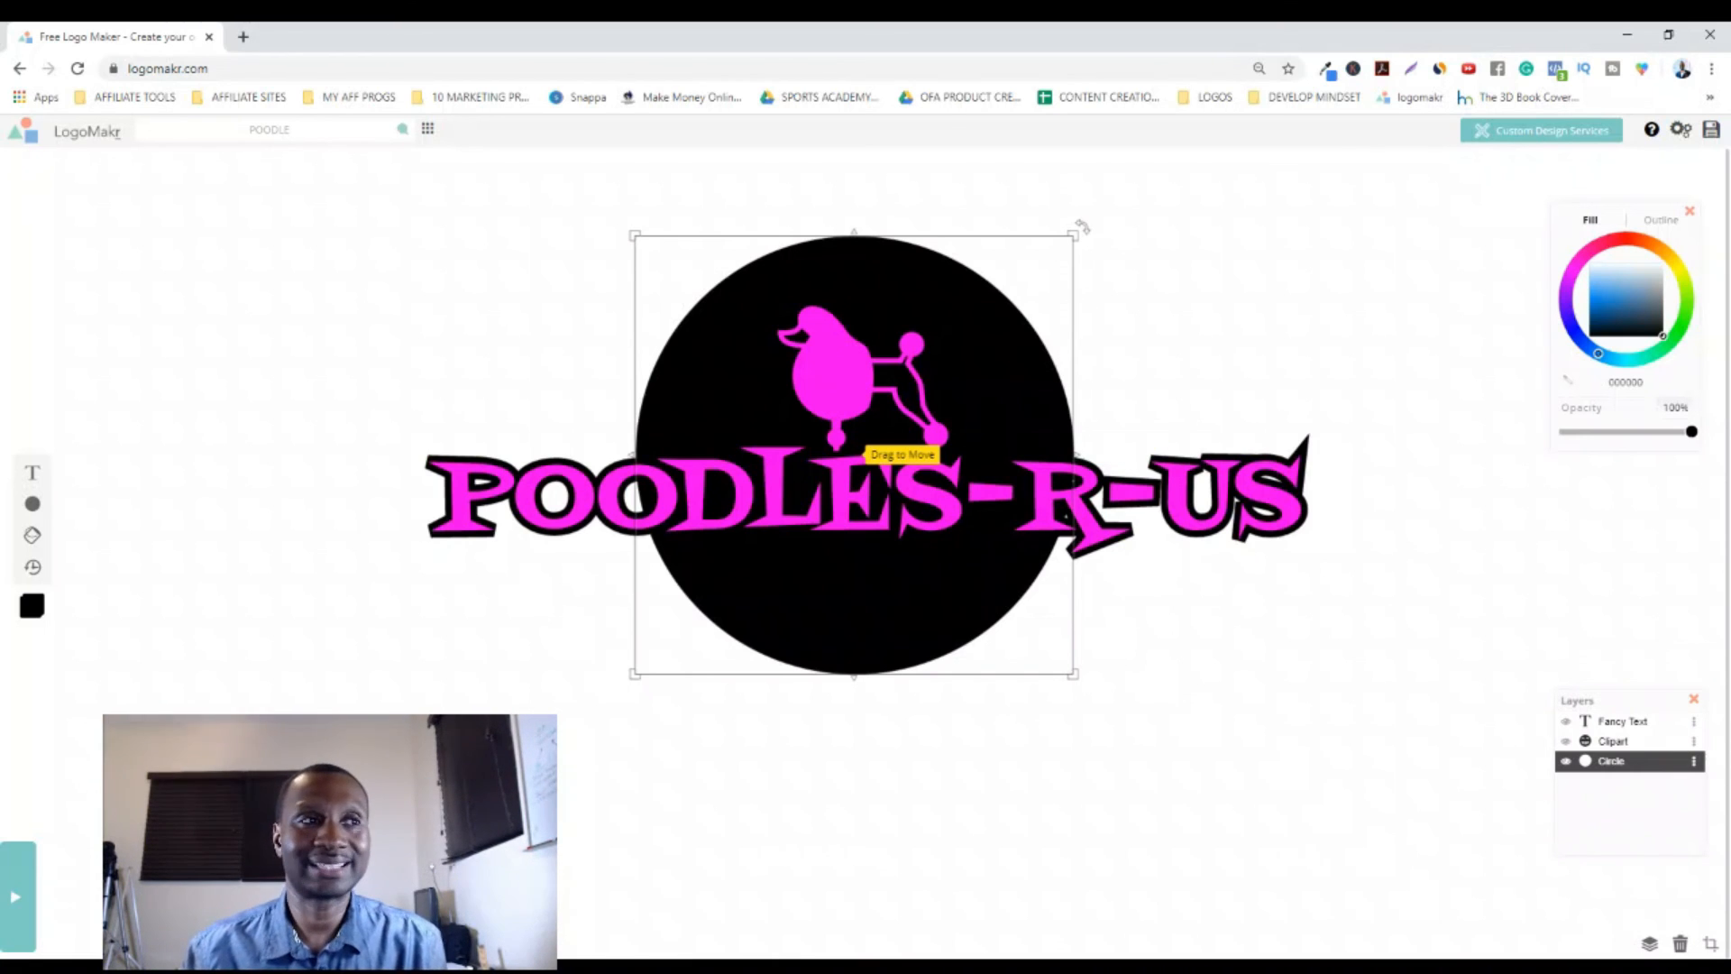
Step: Try filling the circle with the poodle's magenta using the eyedropper, and undo the fill
left_click(1662, 222)
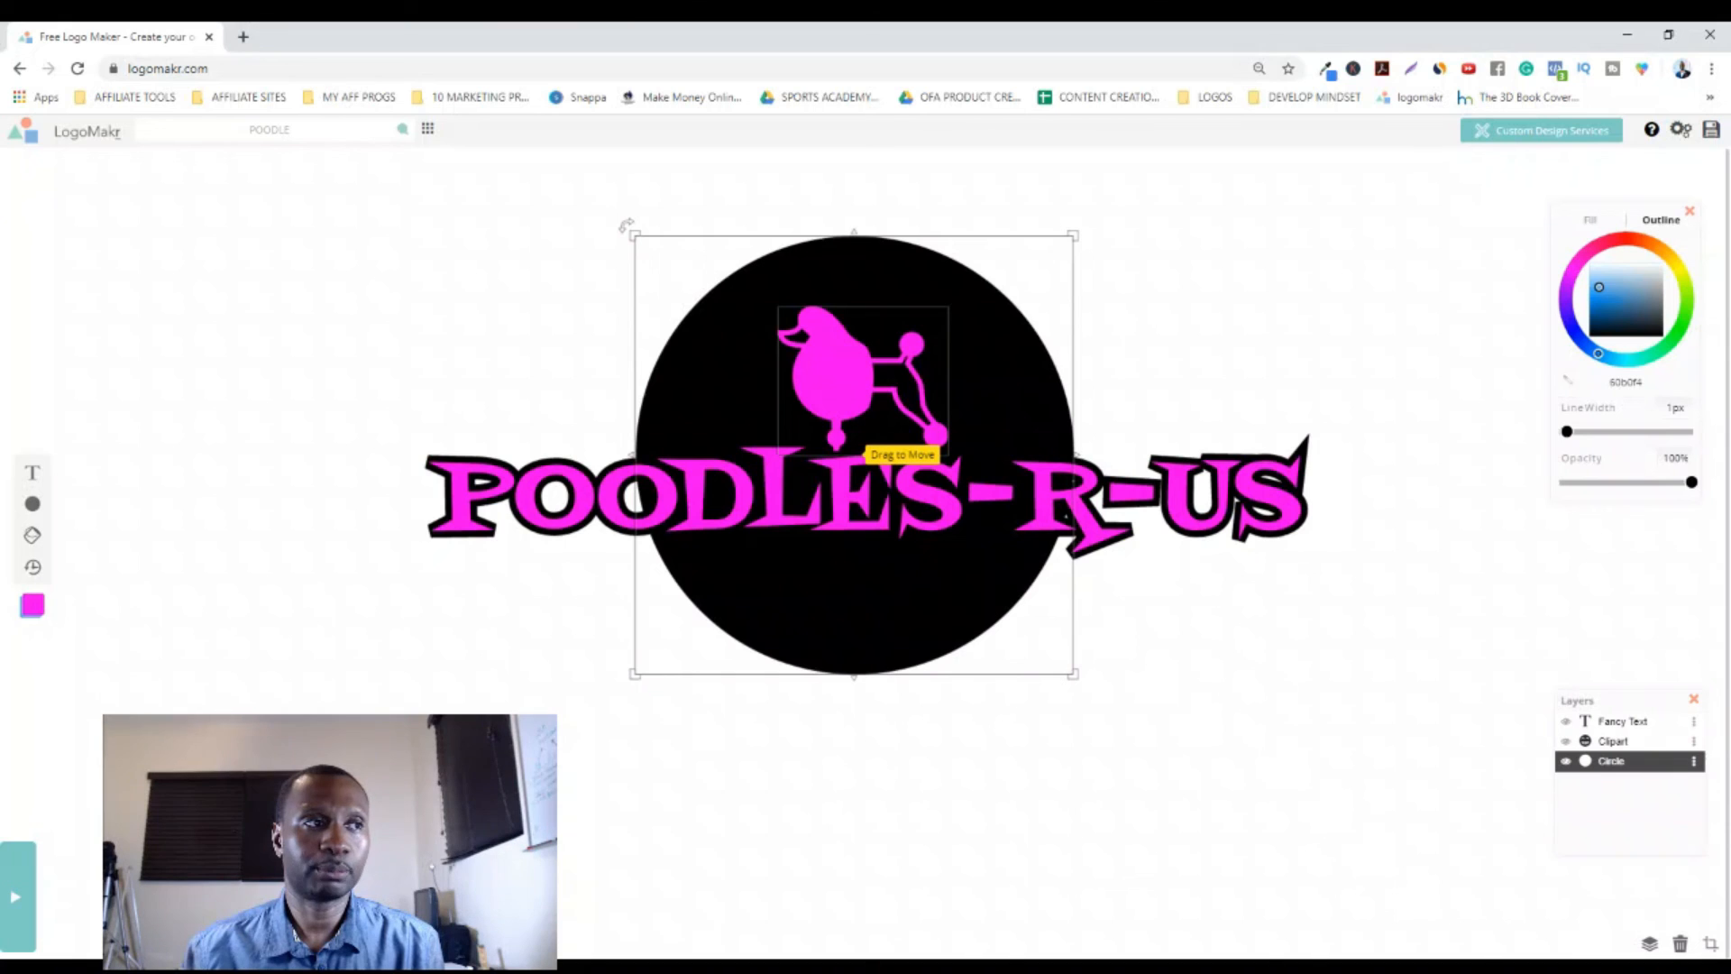
left_click(815, 360)
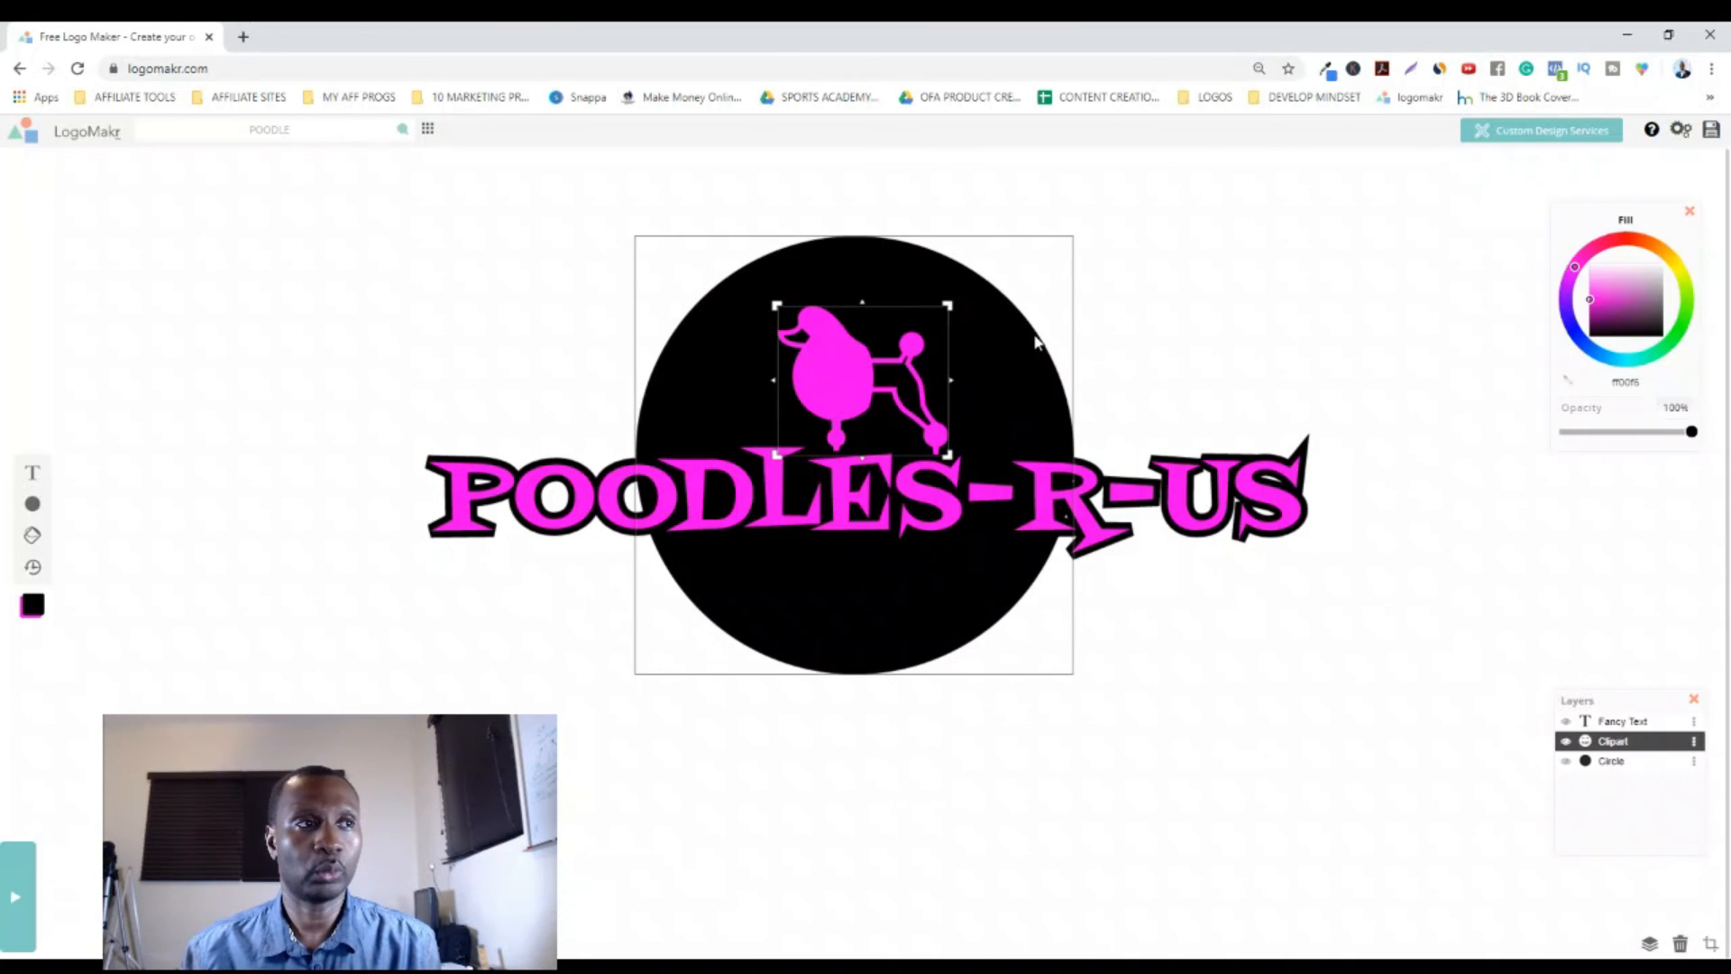
left_click(1046, 273)
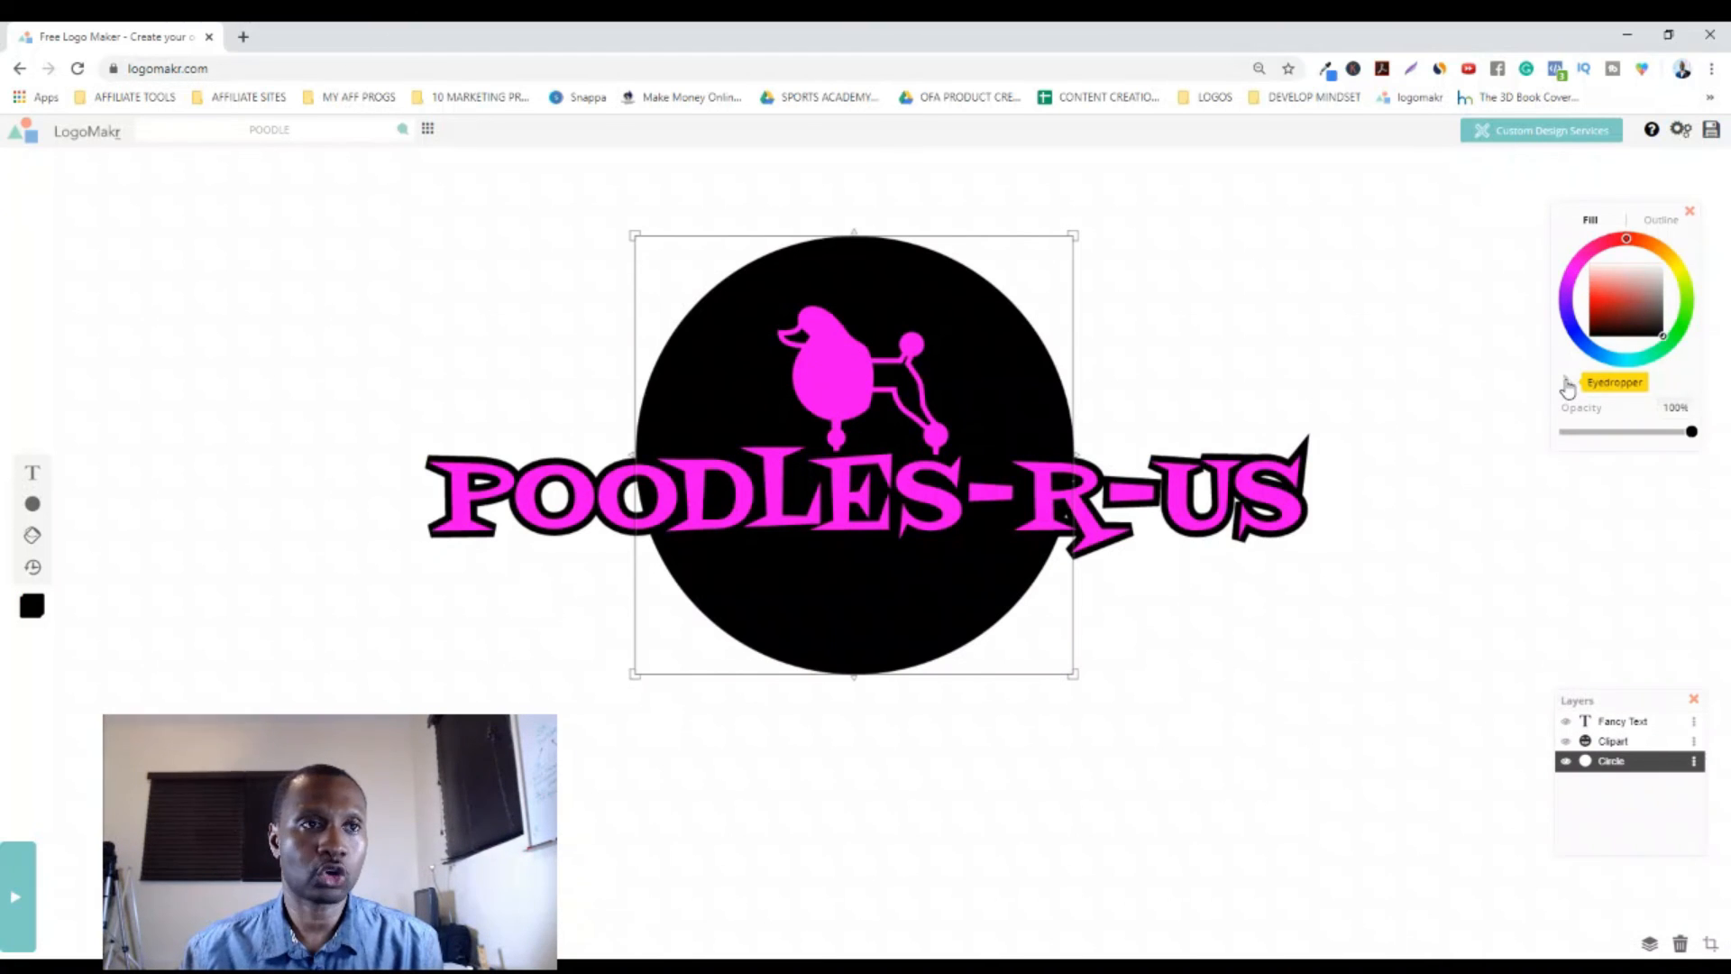
left_click(1568, 384)
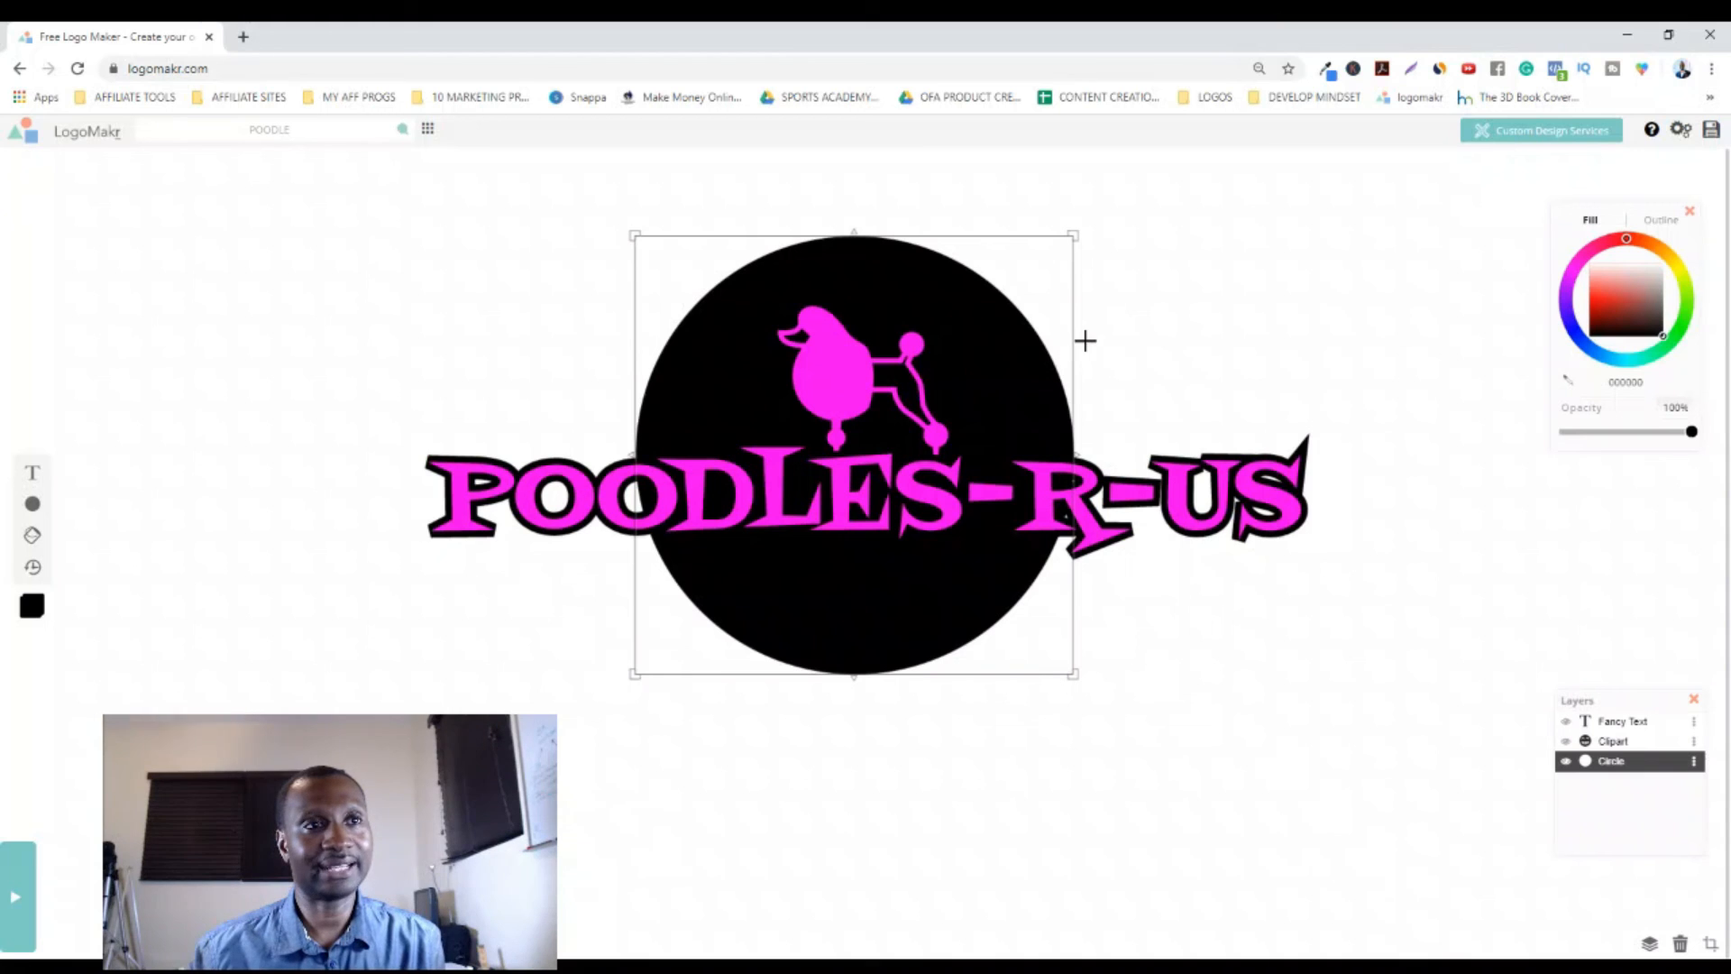
left_click(839, 374)
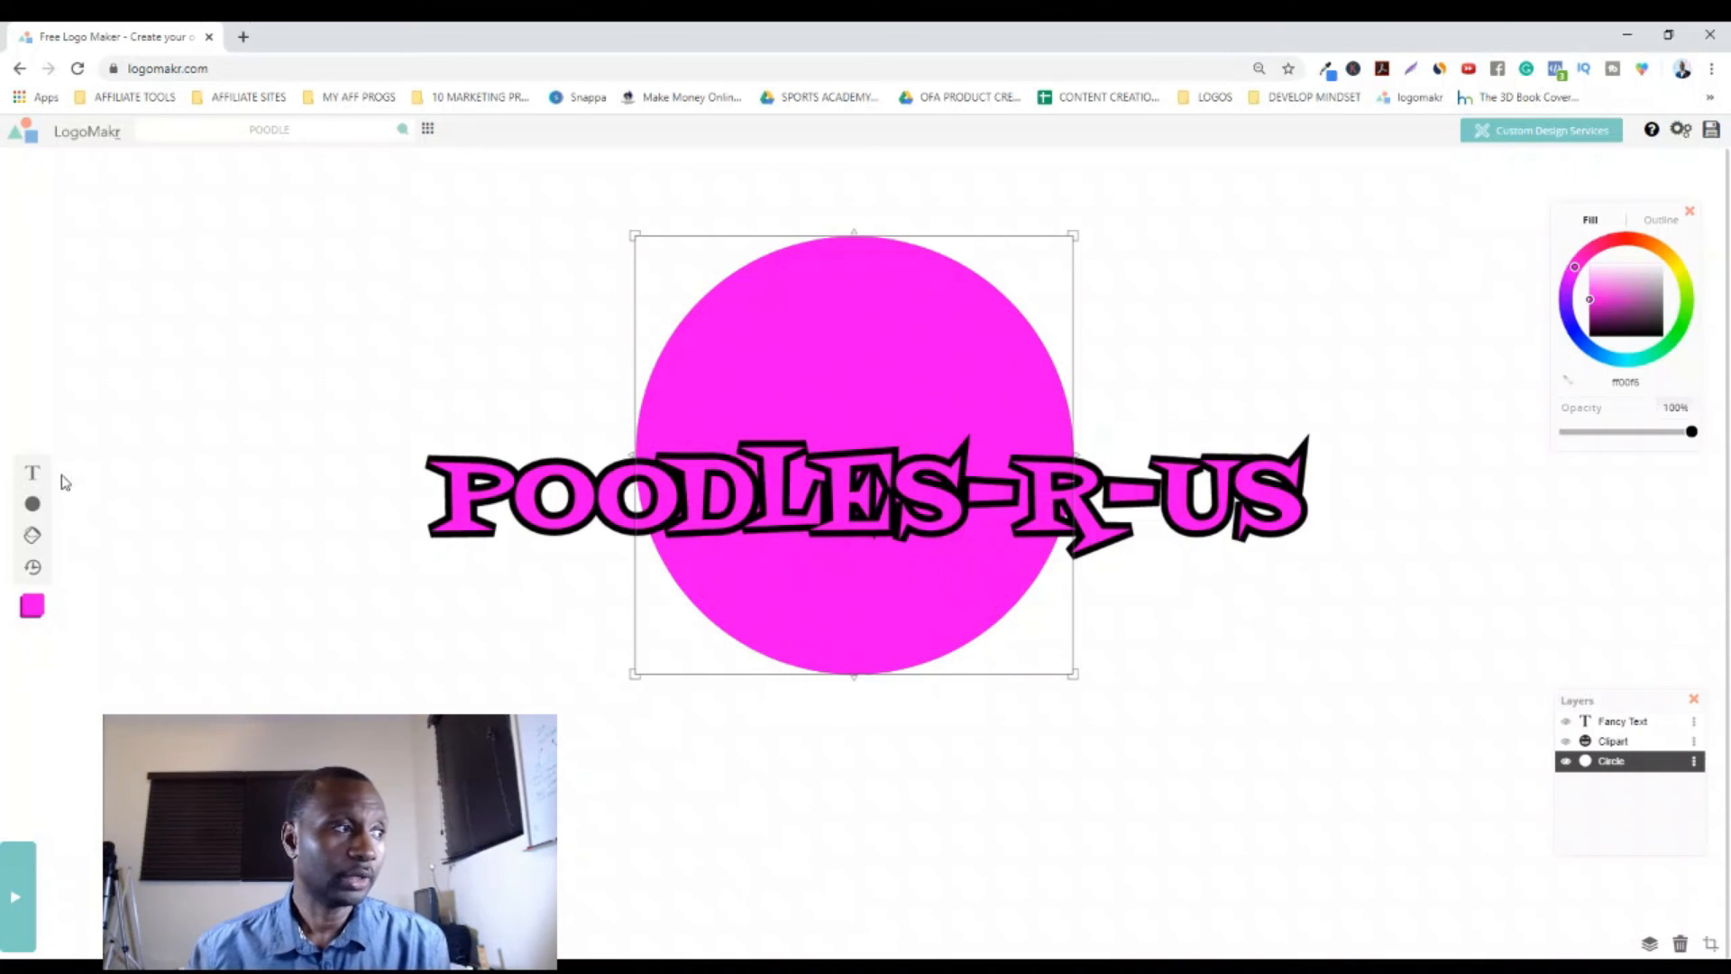
left_click(34, 570)
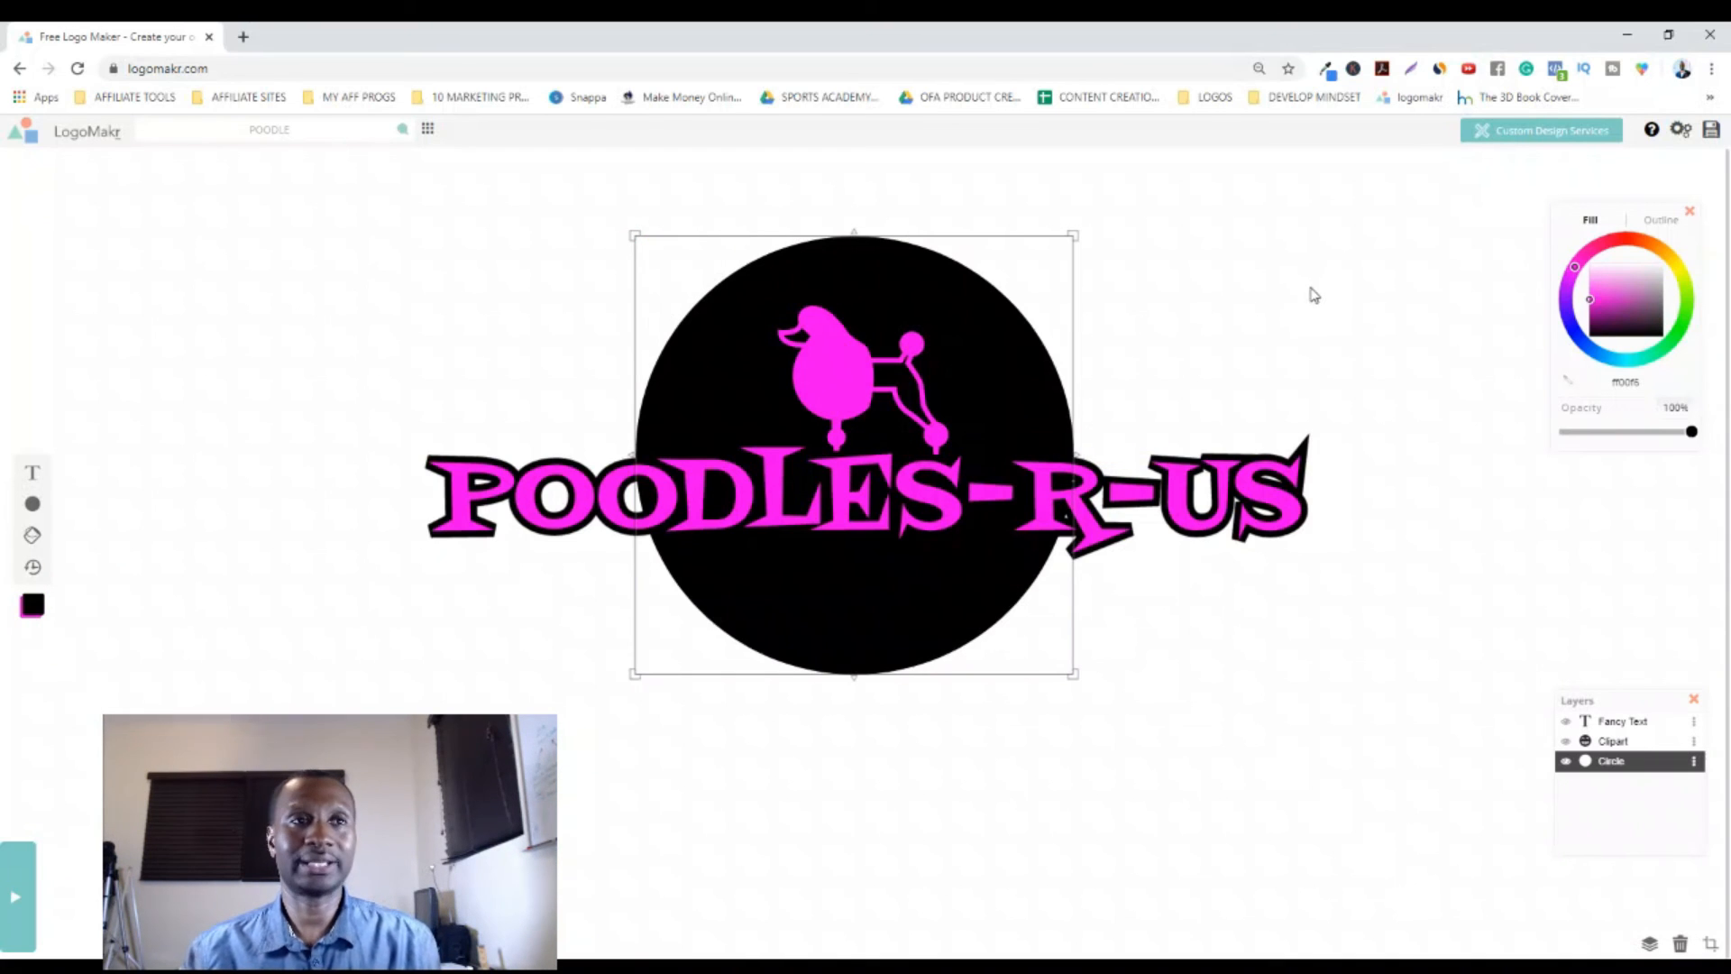
Step: Outline the black circle in the poodle's magenta, sampled with the eyedropper, with a line width of 23px
left_click(1661, 222)
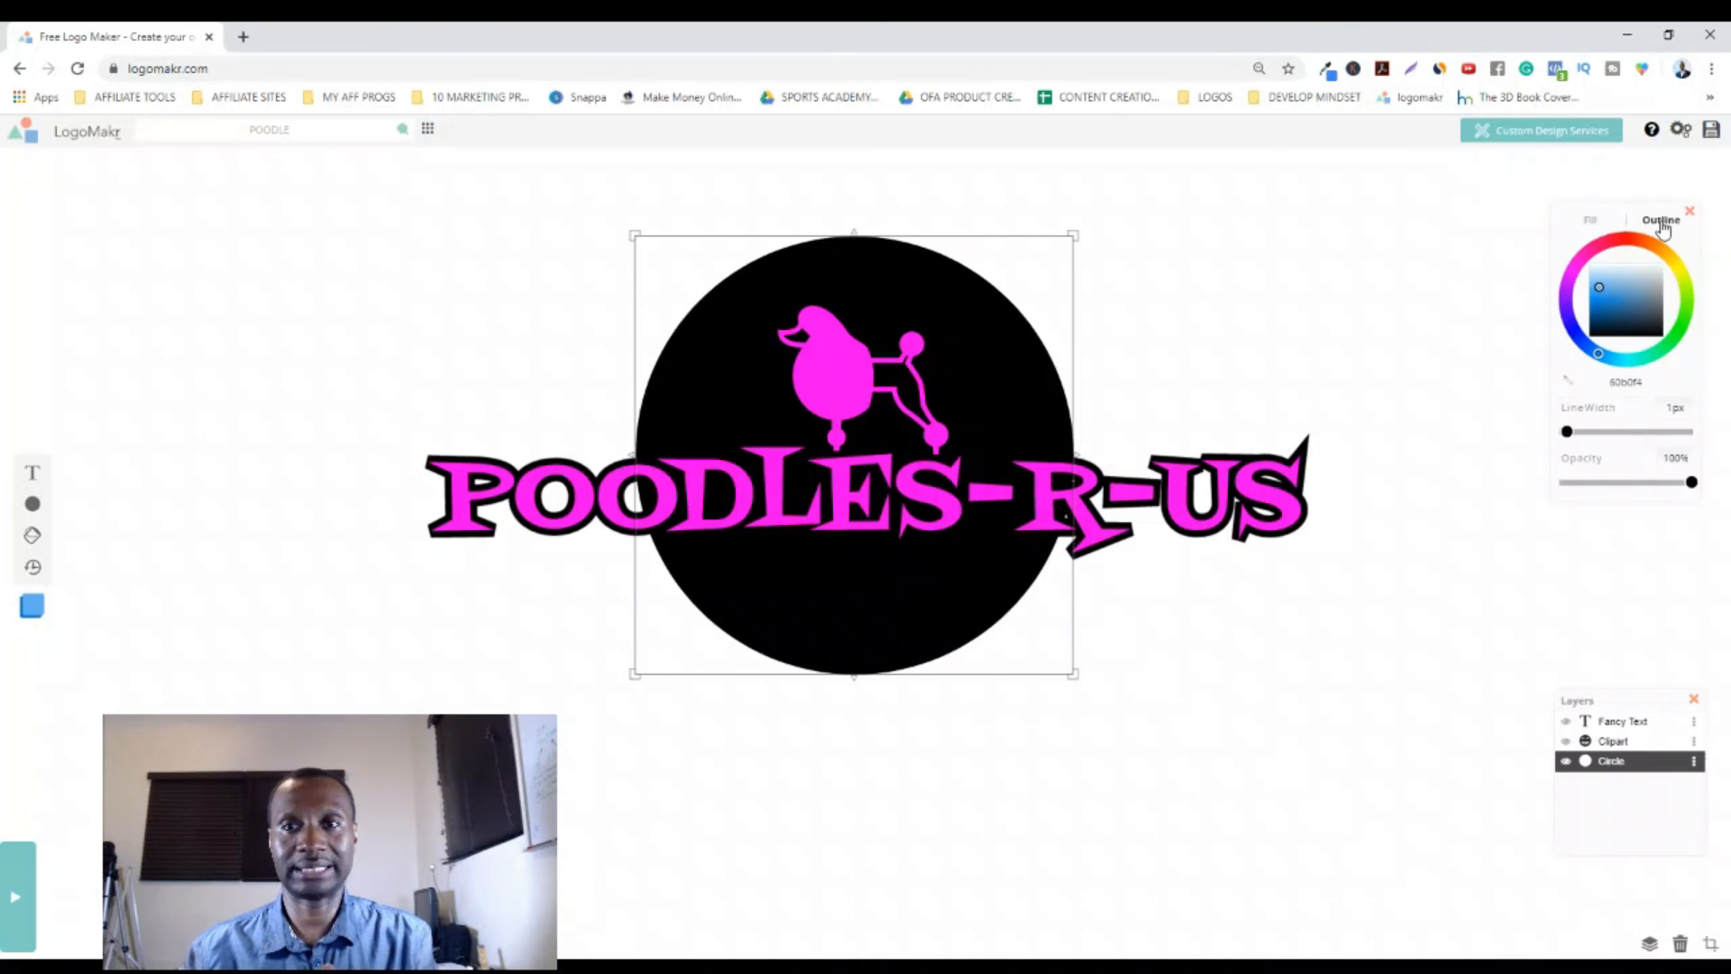
left_click(1568, 388)
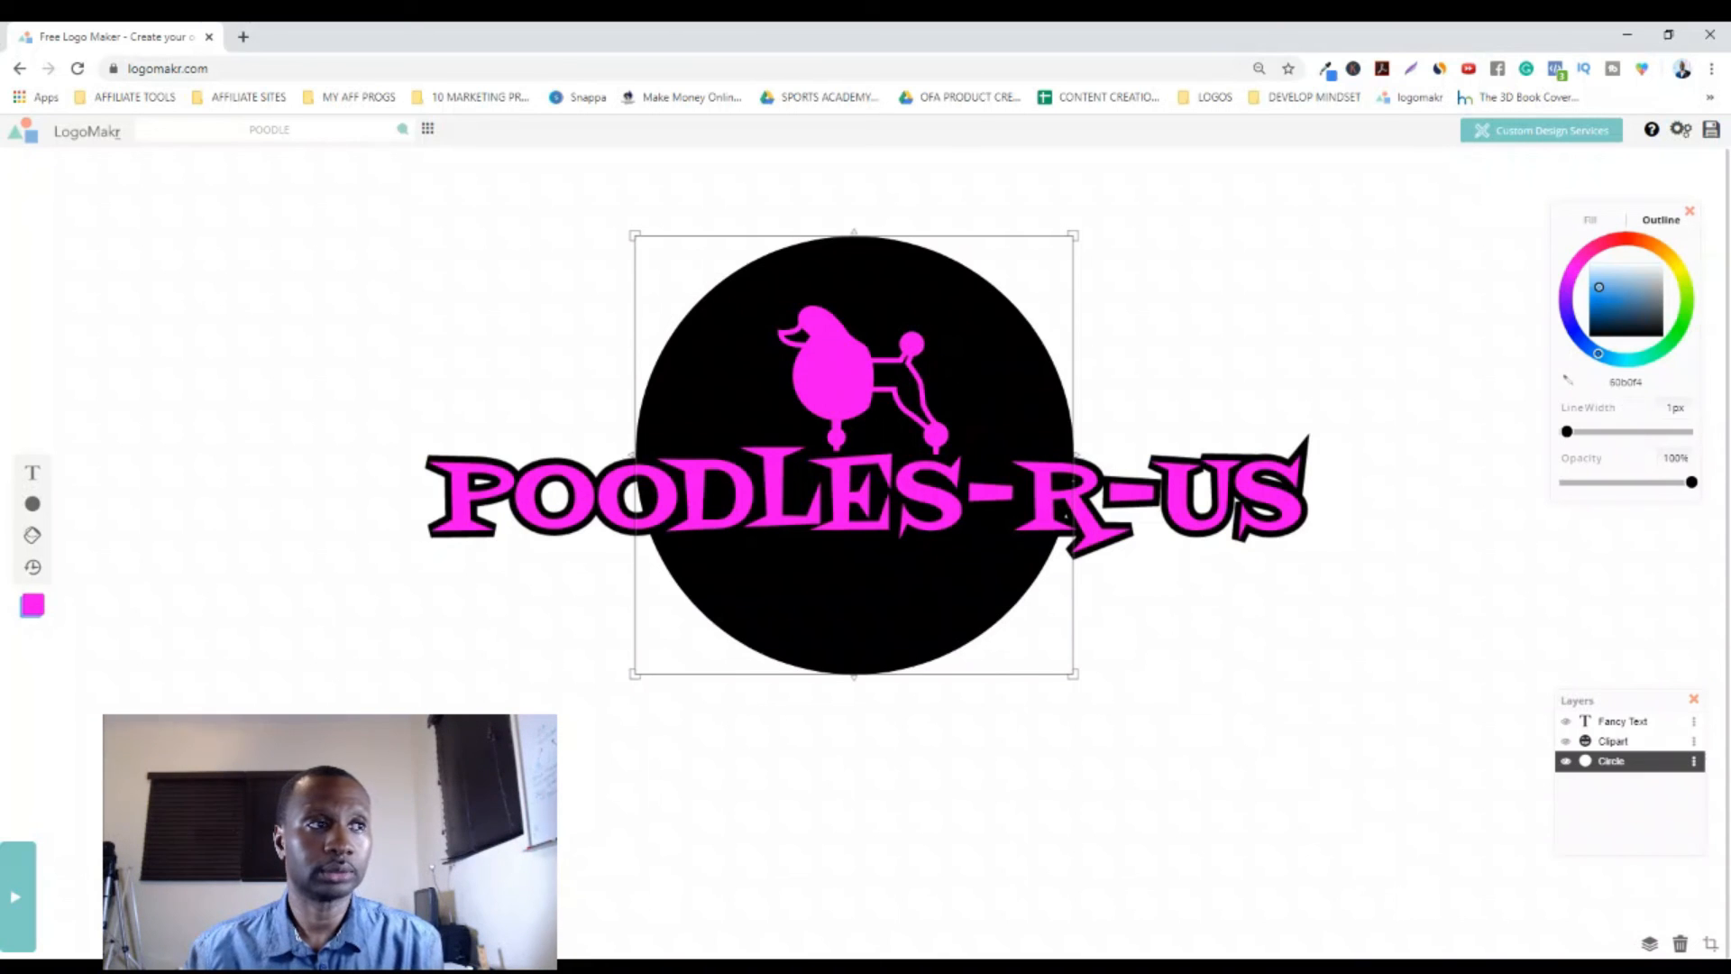
left_click(840, 371)
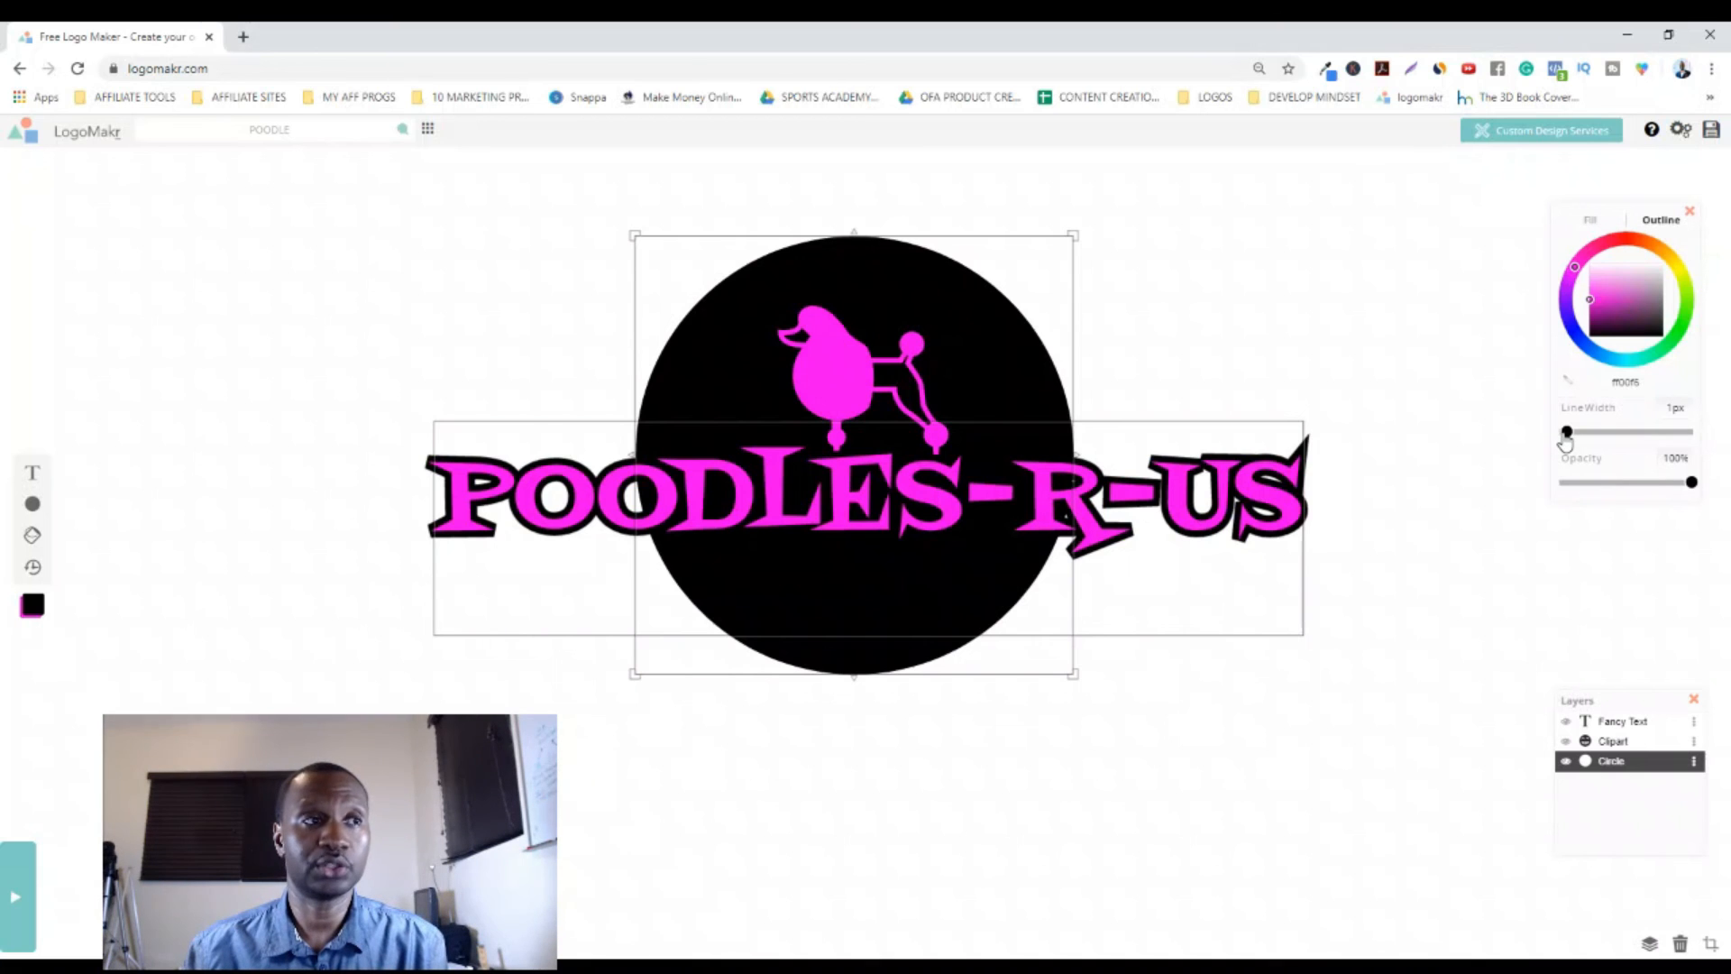
left_click_drag(1566, 440, 1623, 437)
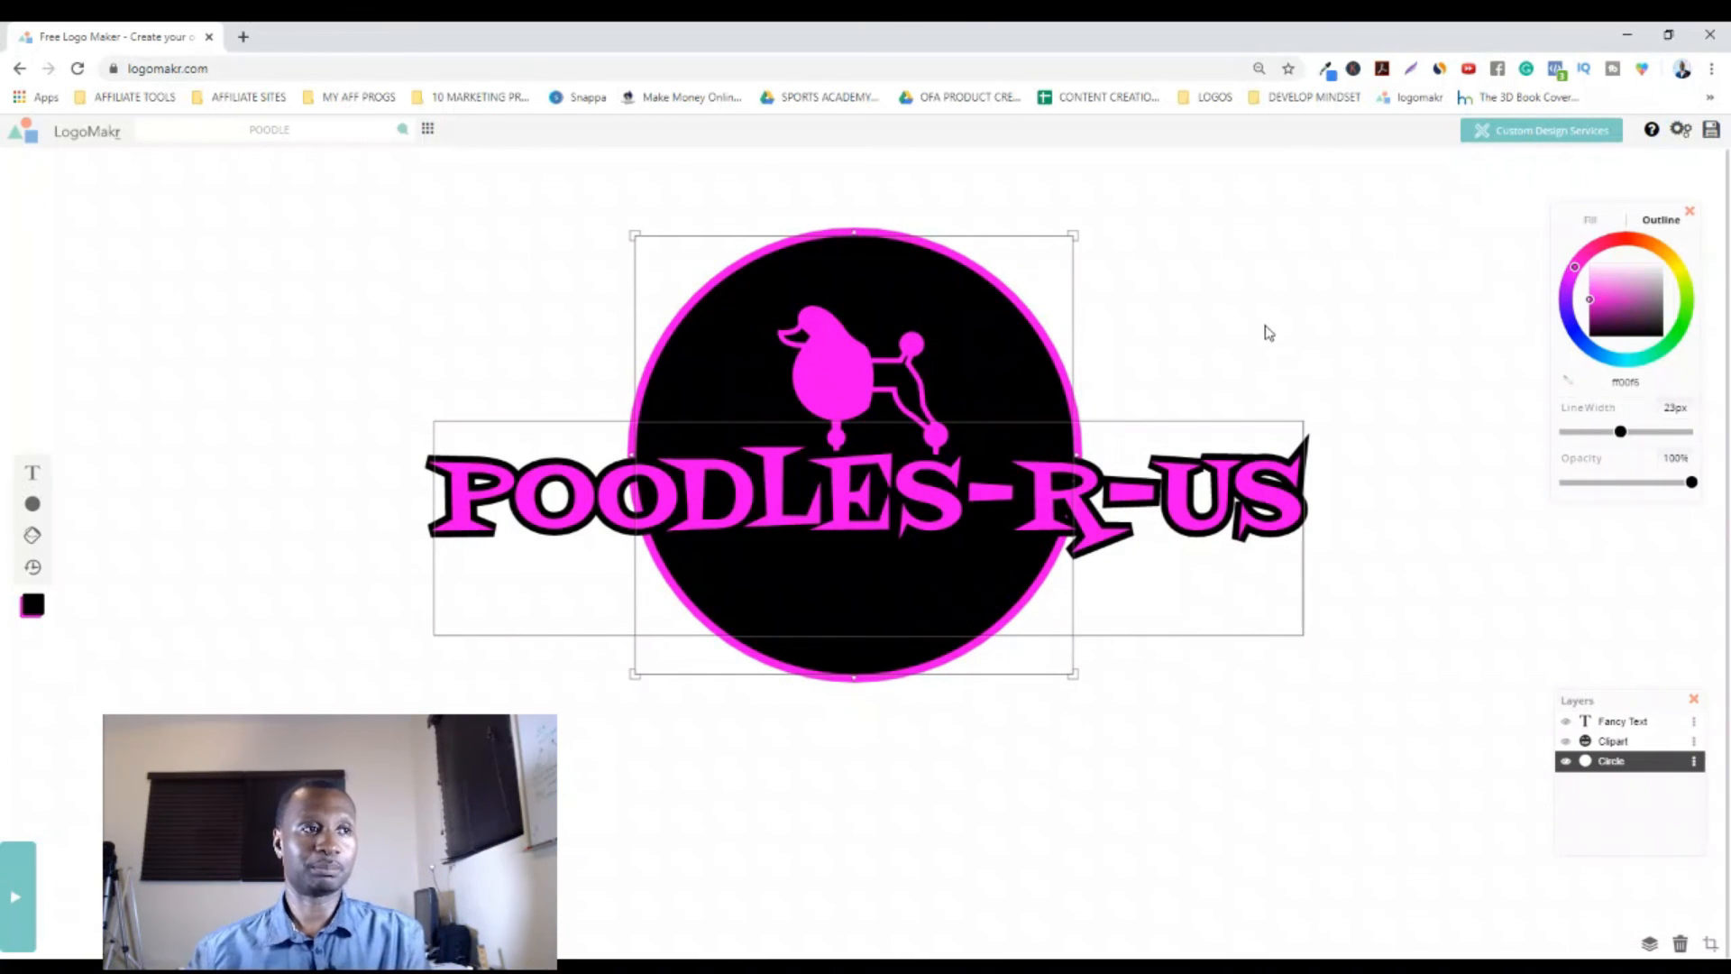
left_click(1283, 316)
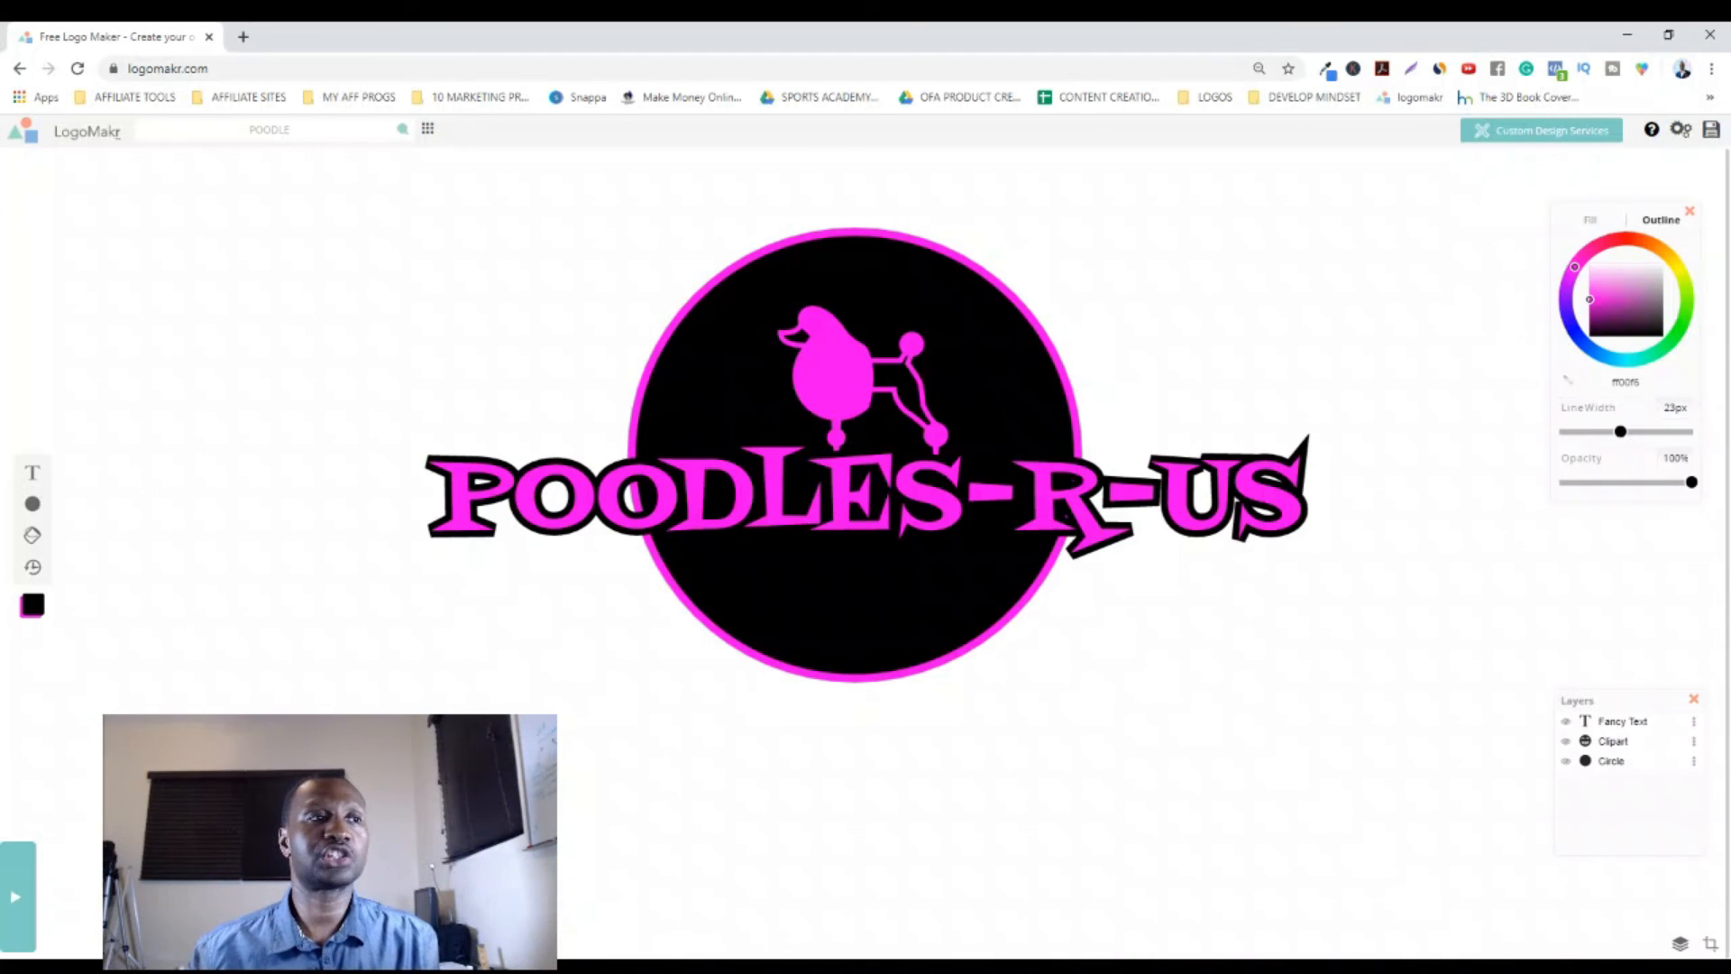
Step: Nudge the outlined circle slightly to the left behind the poodle and text
left_click_drag(1001, 325, 997, 324)
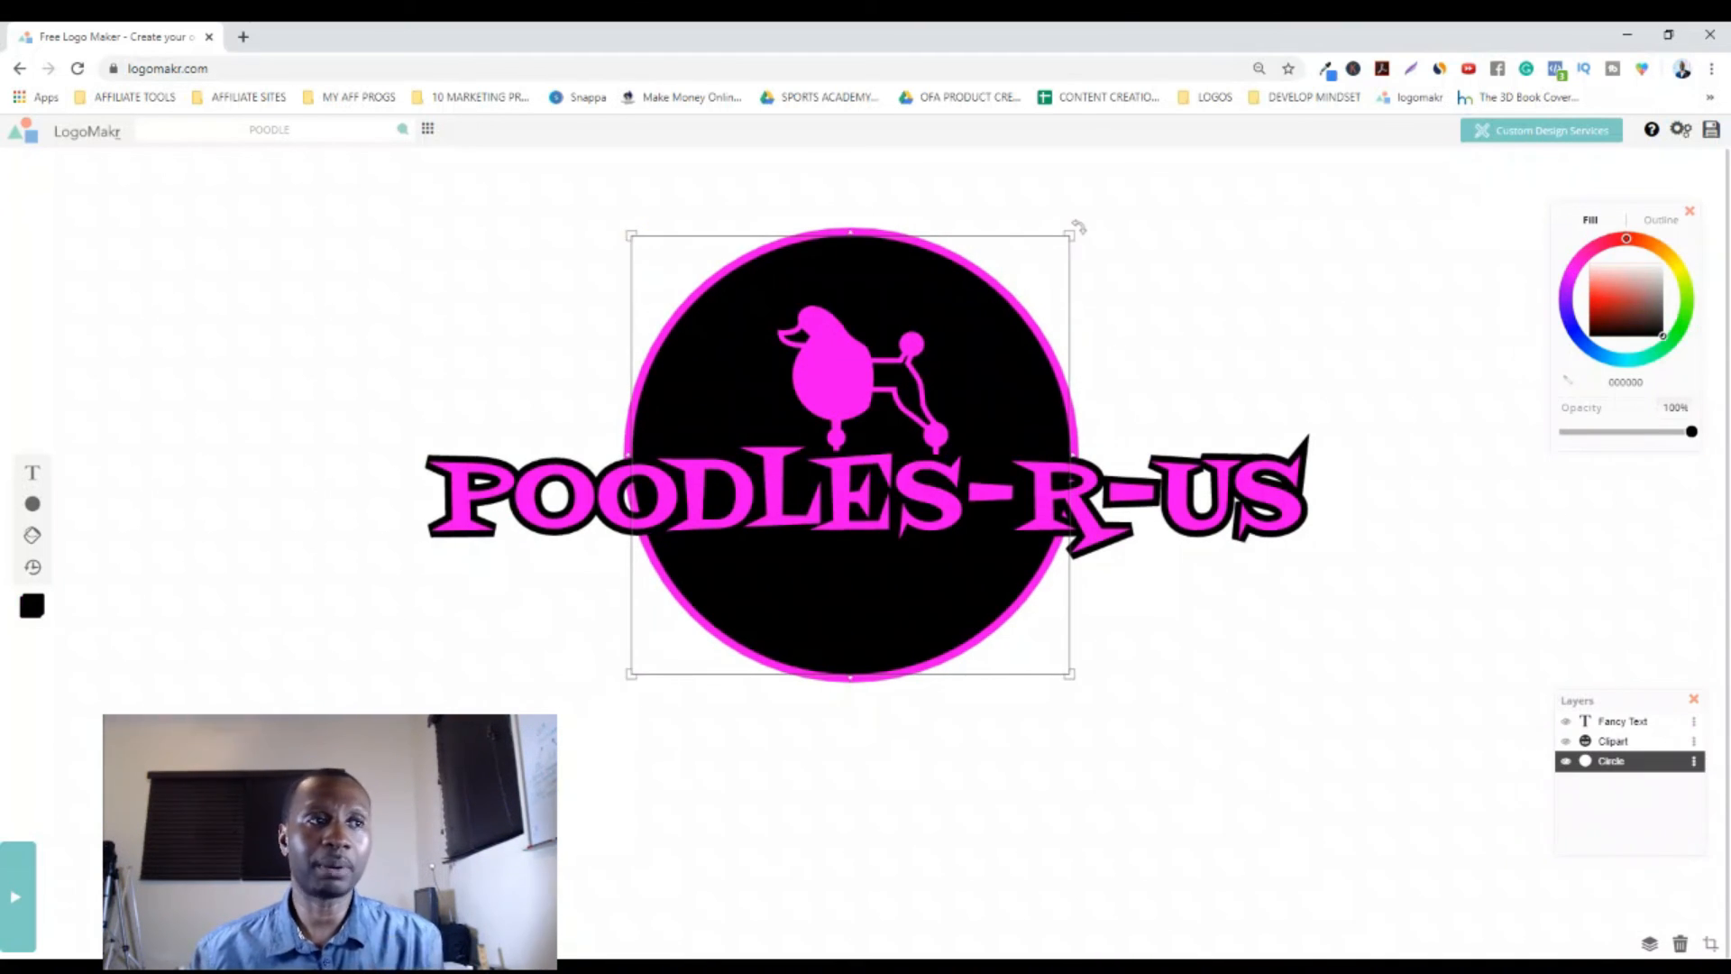
left_click(1327, 309)
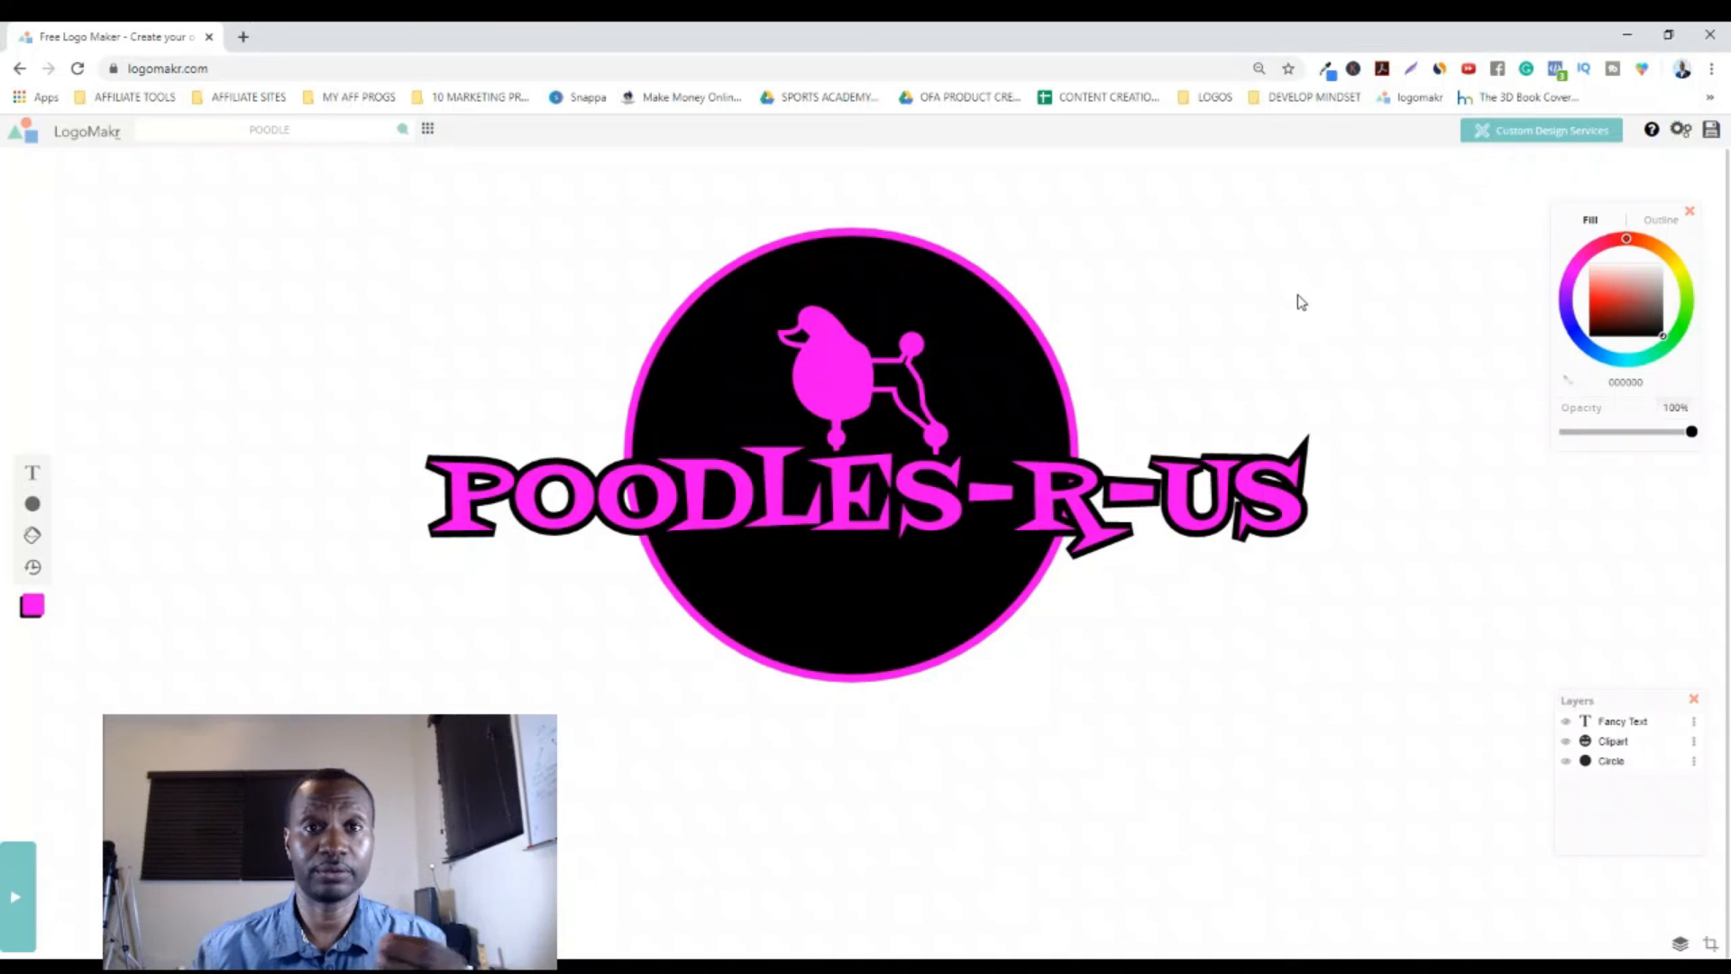
left_click(1163, 431)
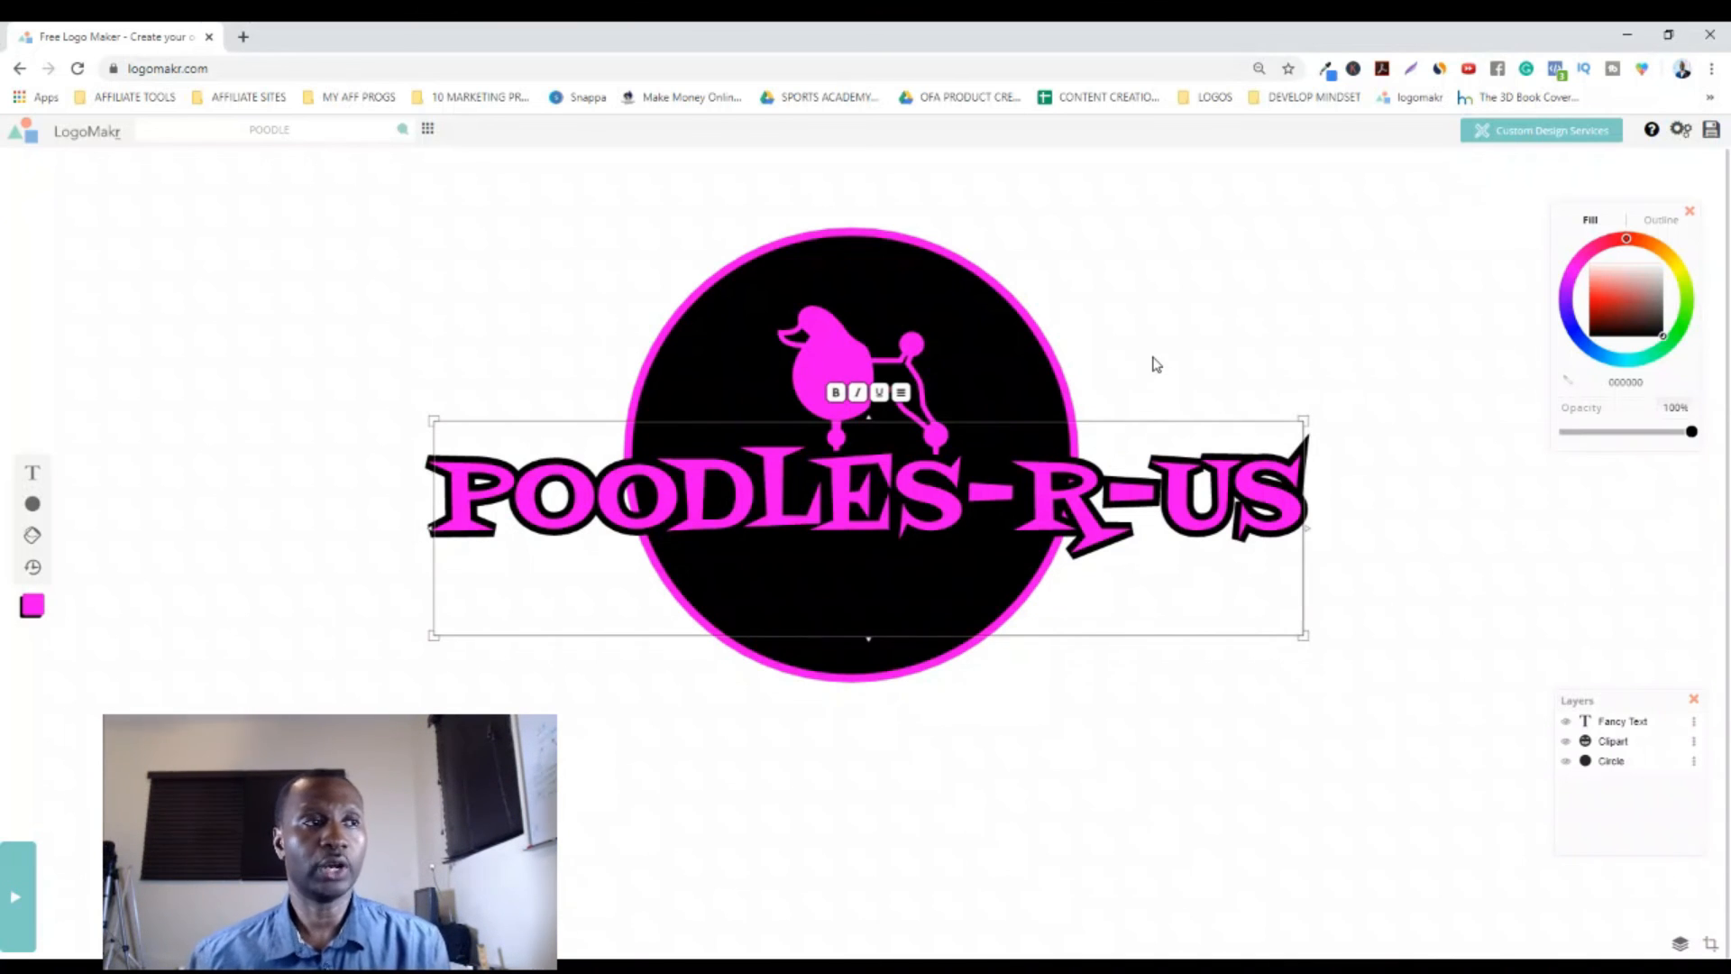
left_click(1159, 332)
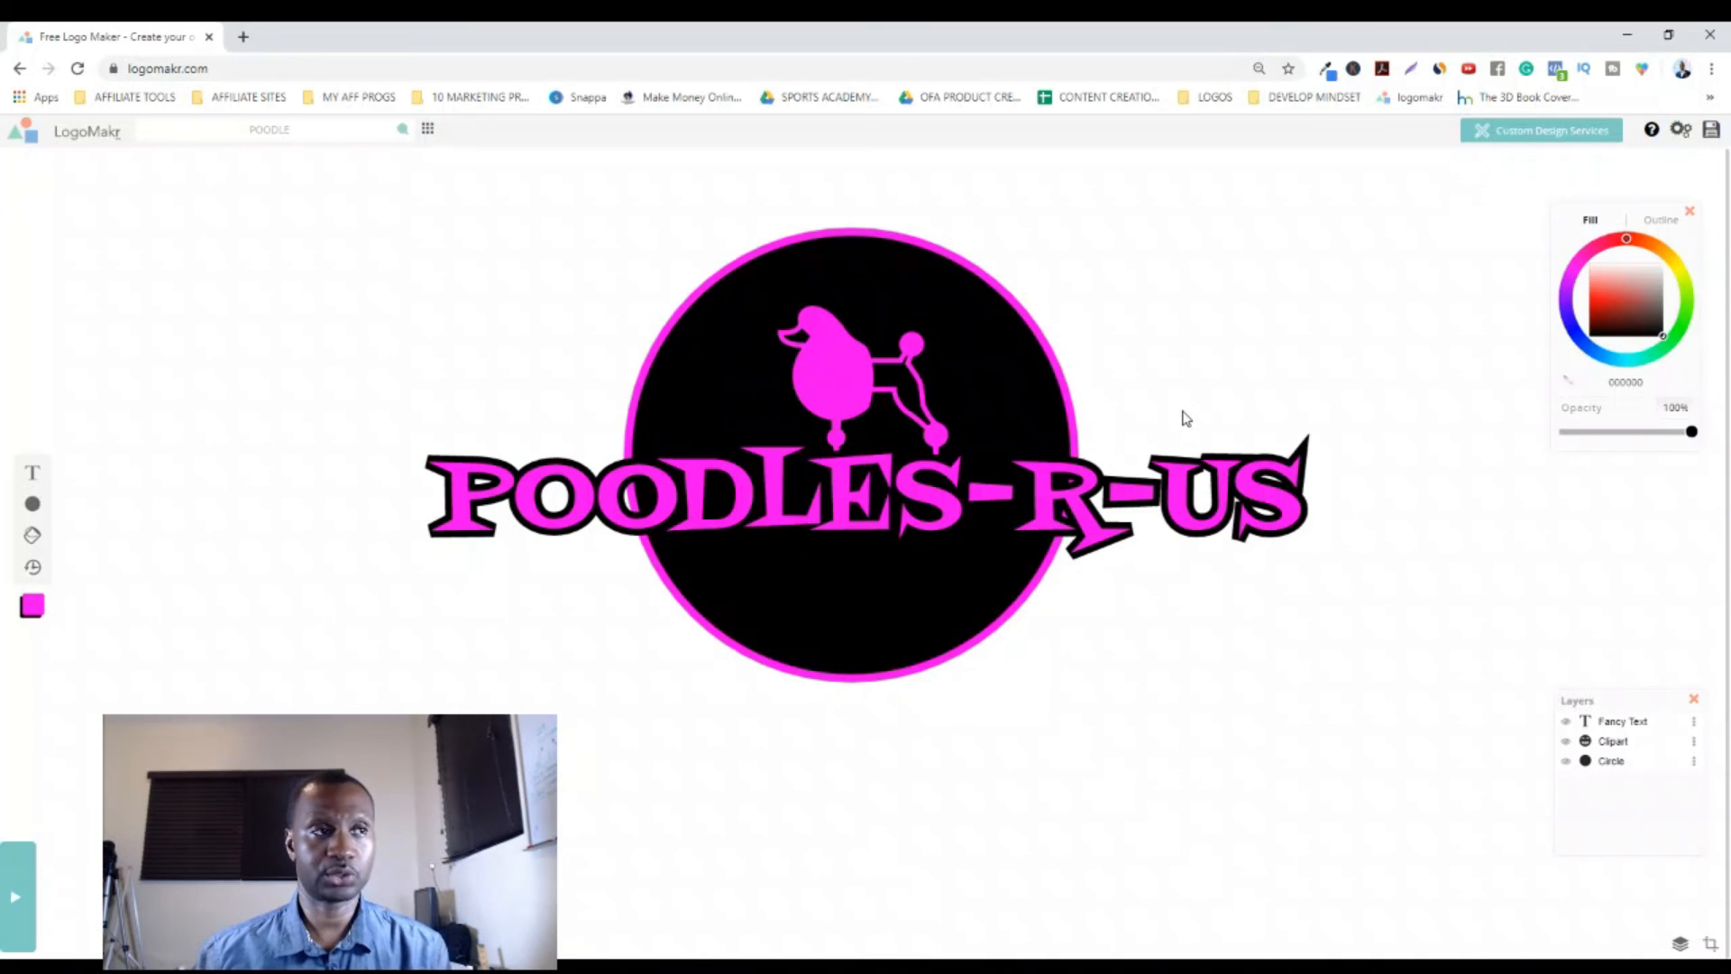
left_click(879, 523)
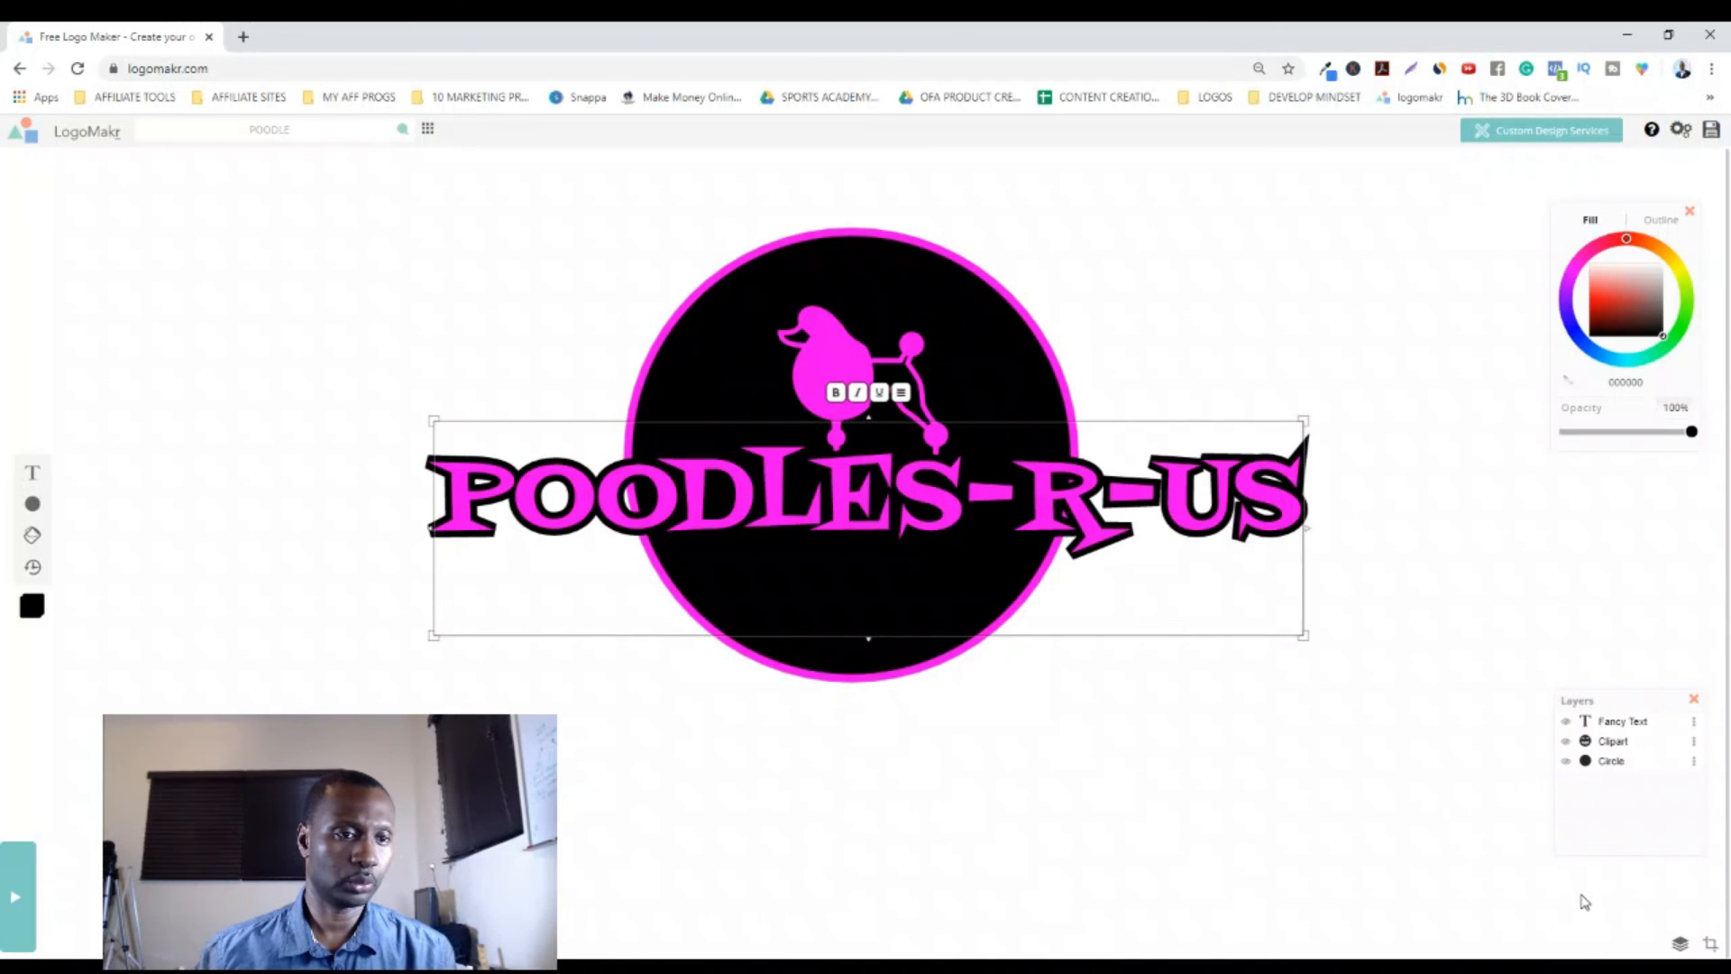
Step: Crop the canvas closely around the whole logo and download the free low-resolution file
left_click(1712, 945)
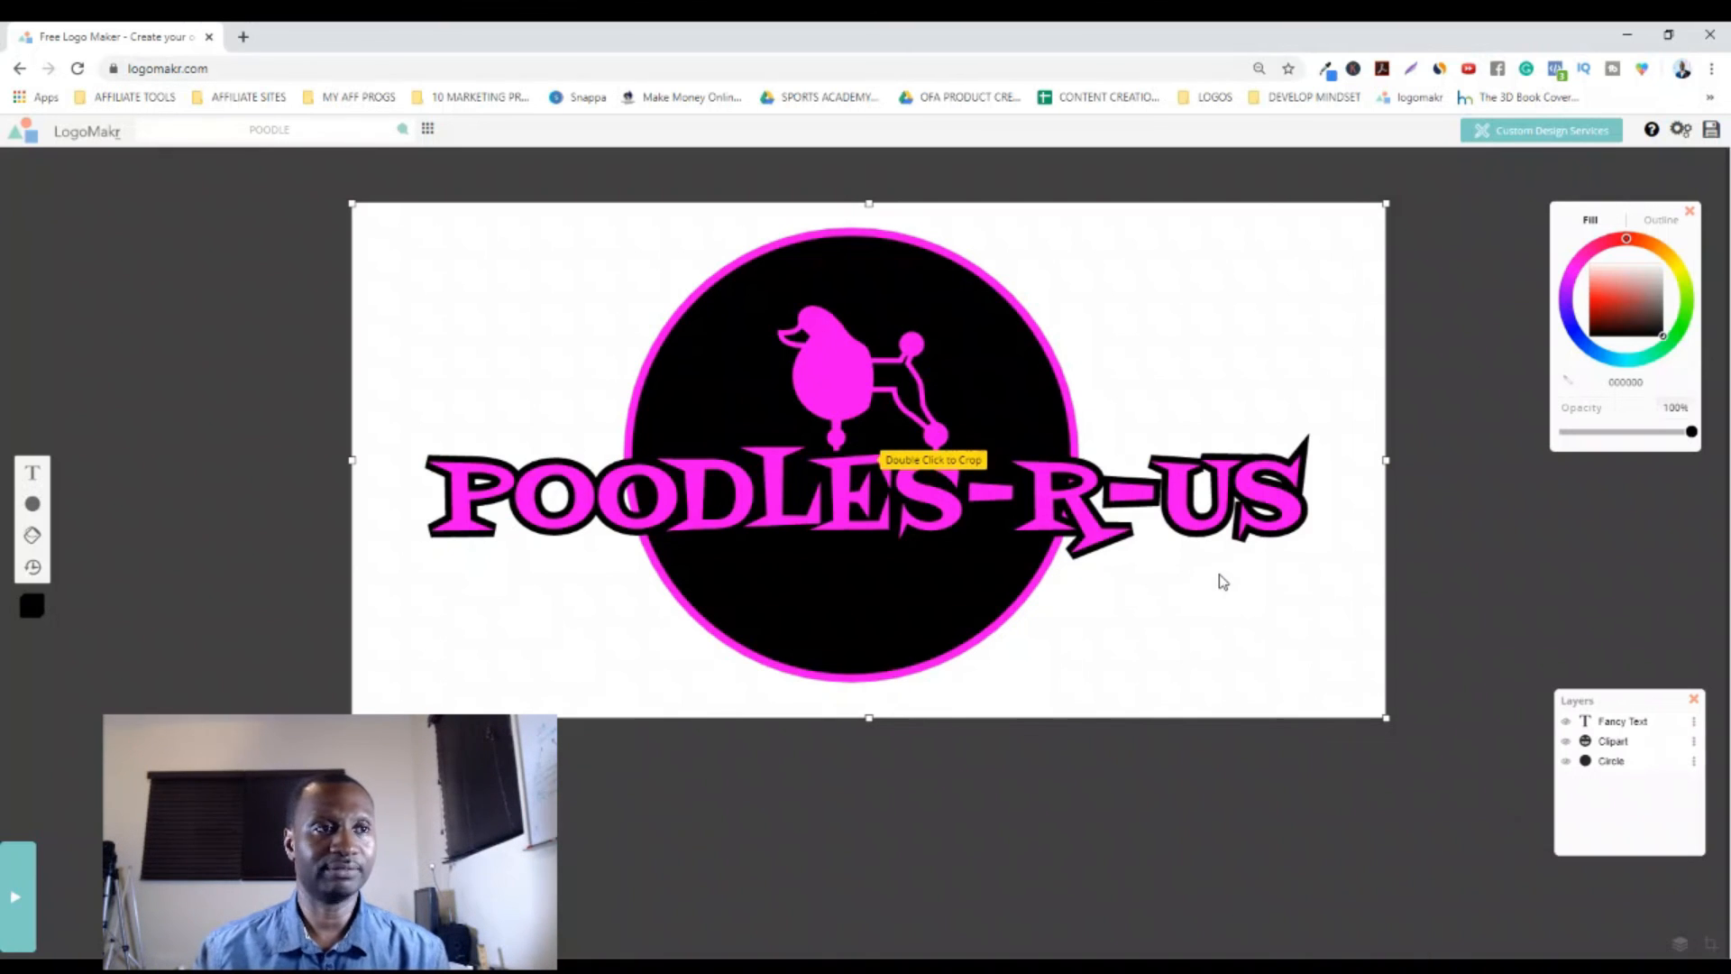
left_click(1710, 132)
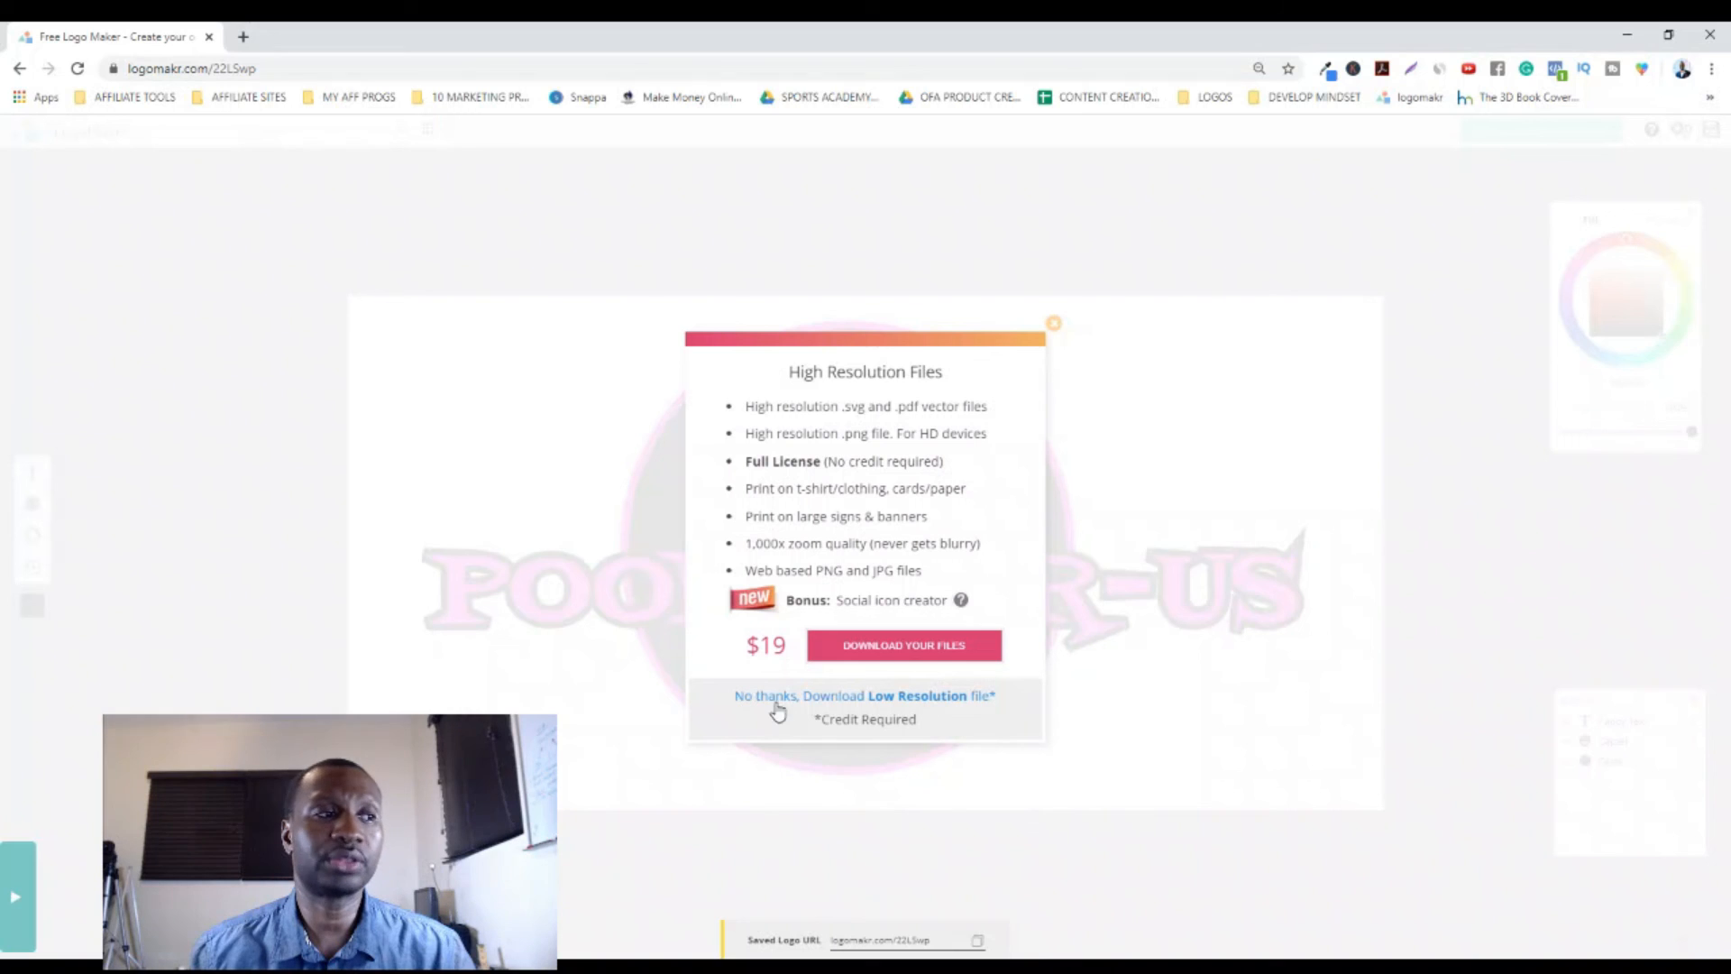
left_click(844, 702)
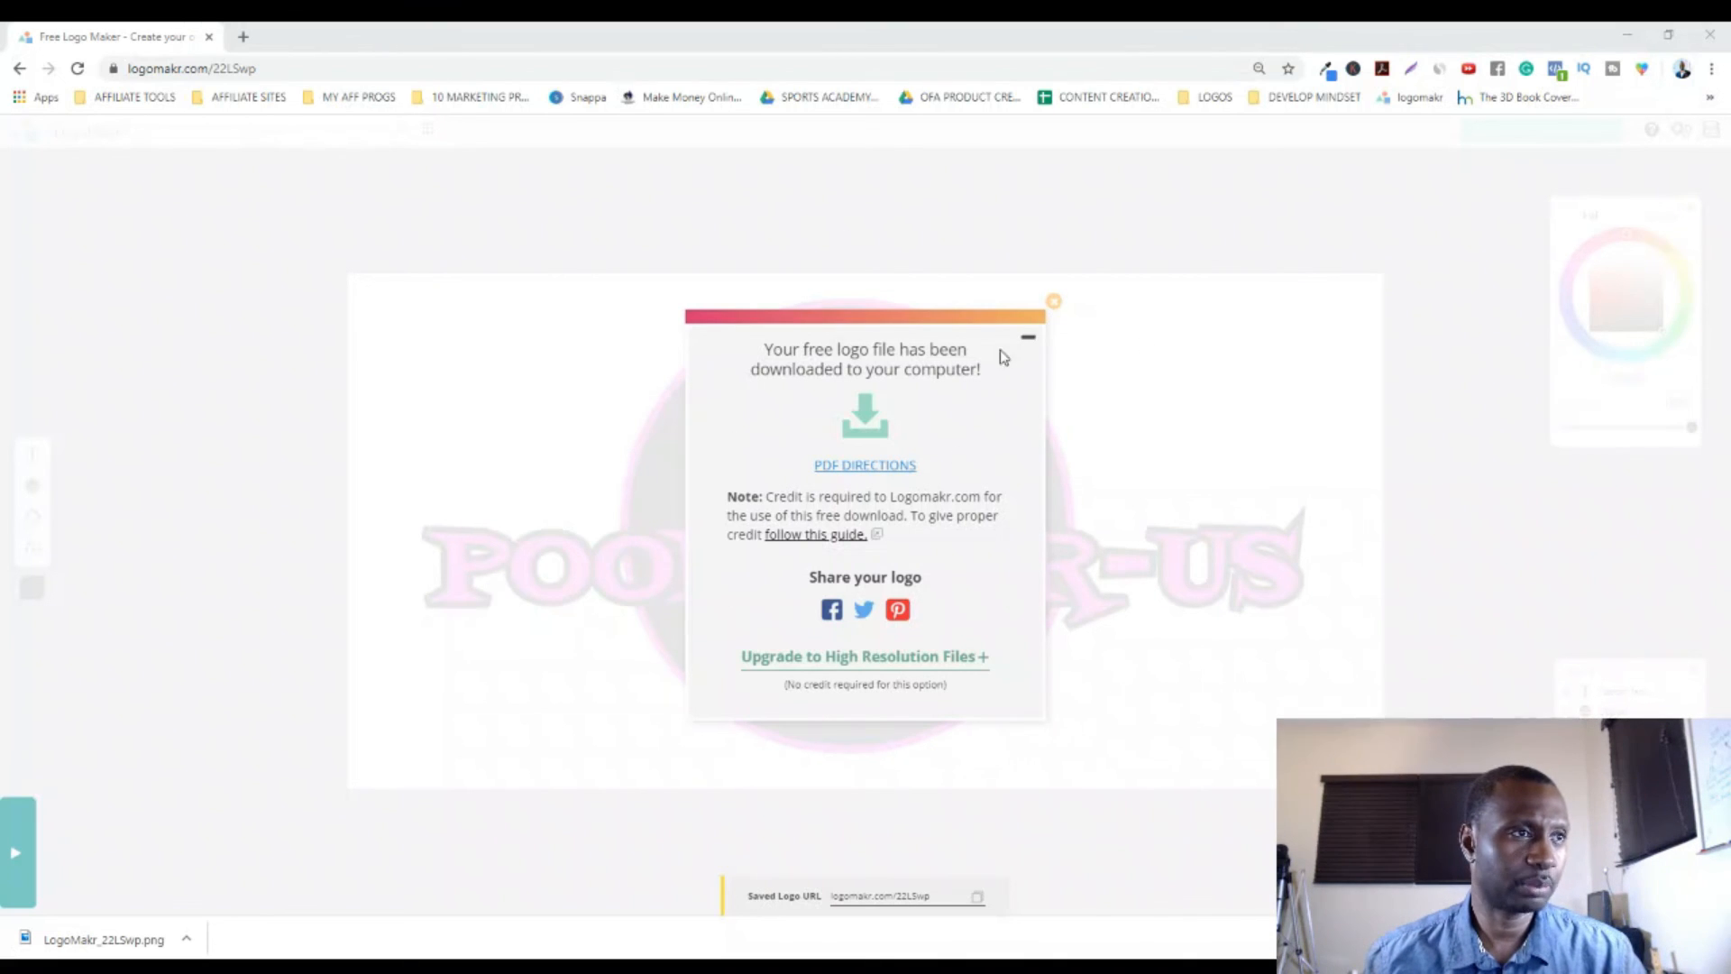
left_click(1055, 306)
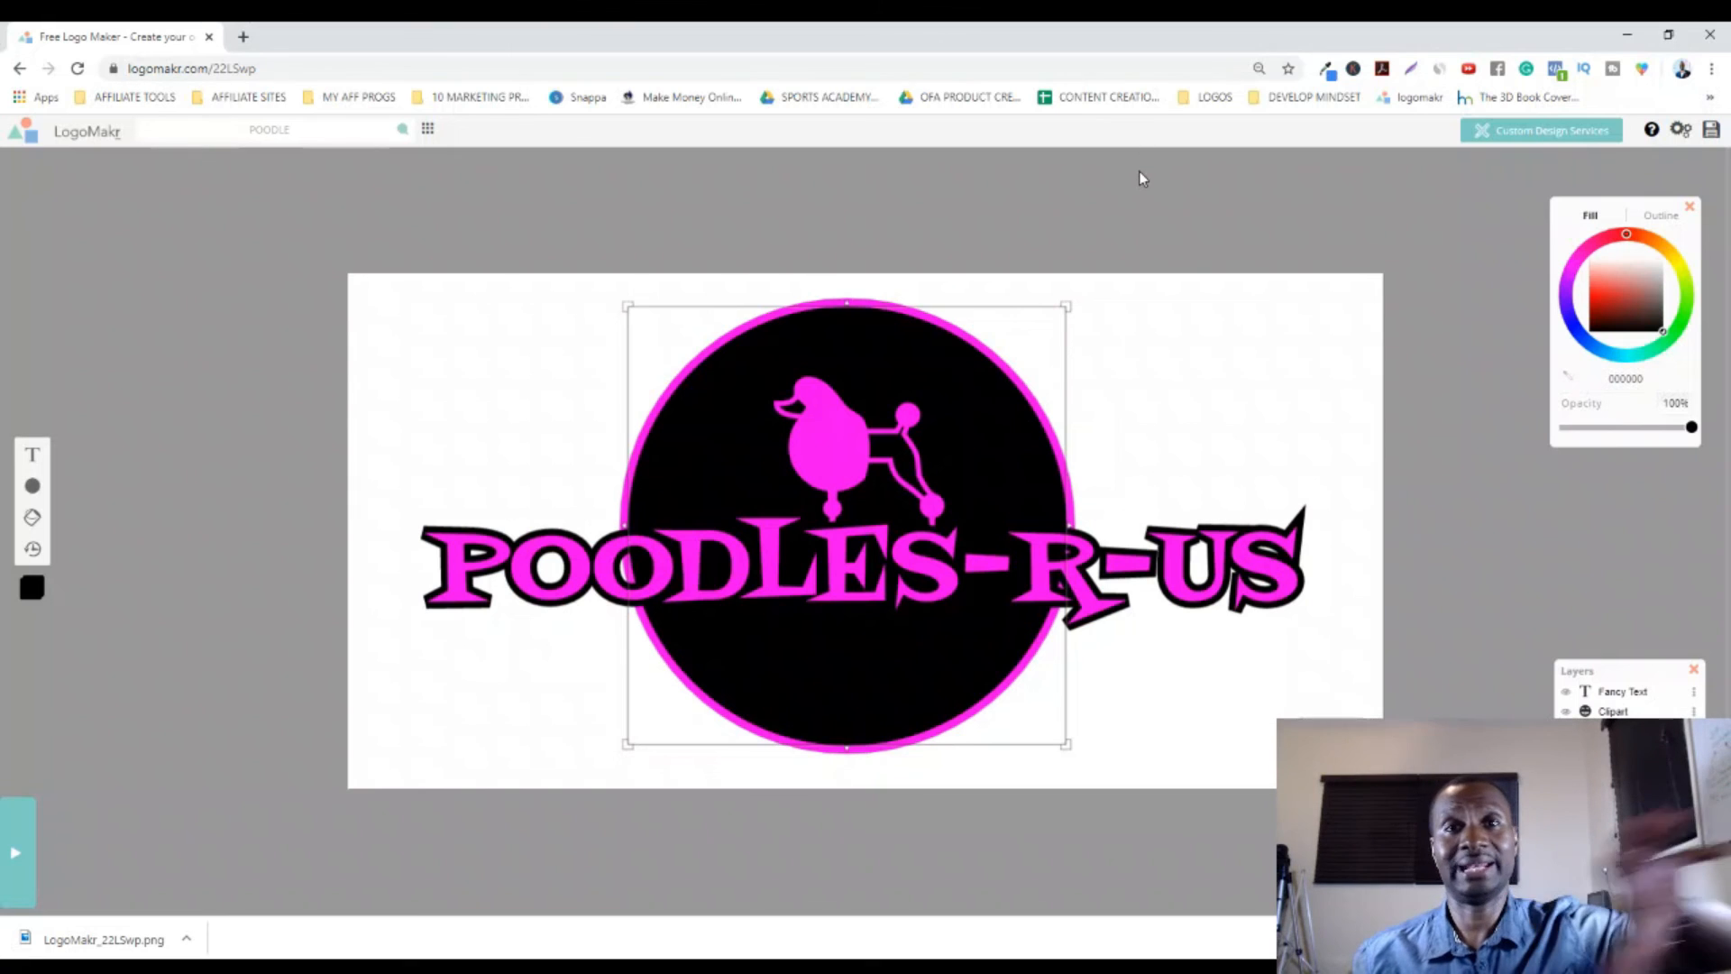
Step: Bookmark the saved logo's page in the browser
left_click(1289, 71)
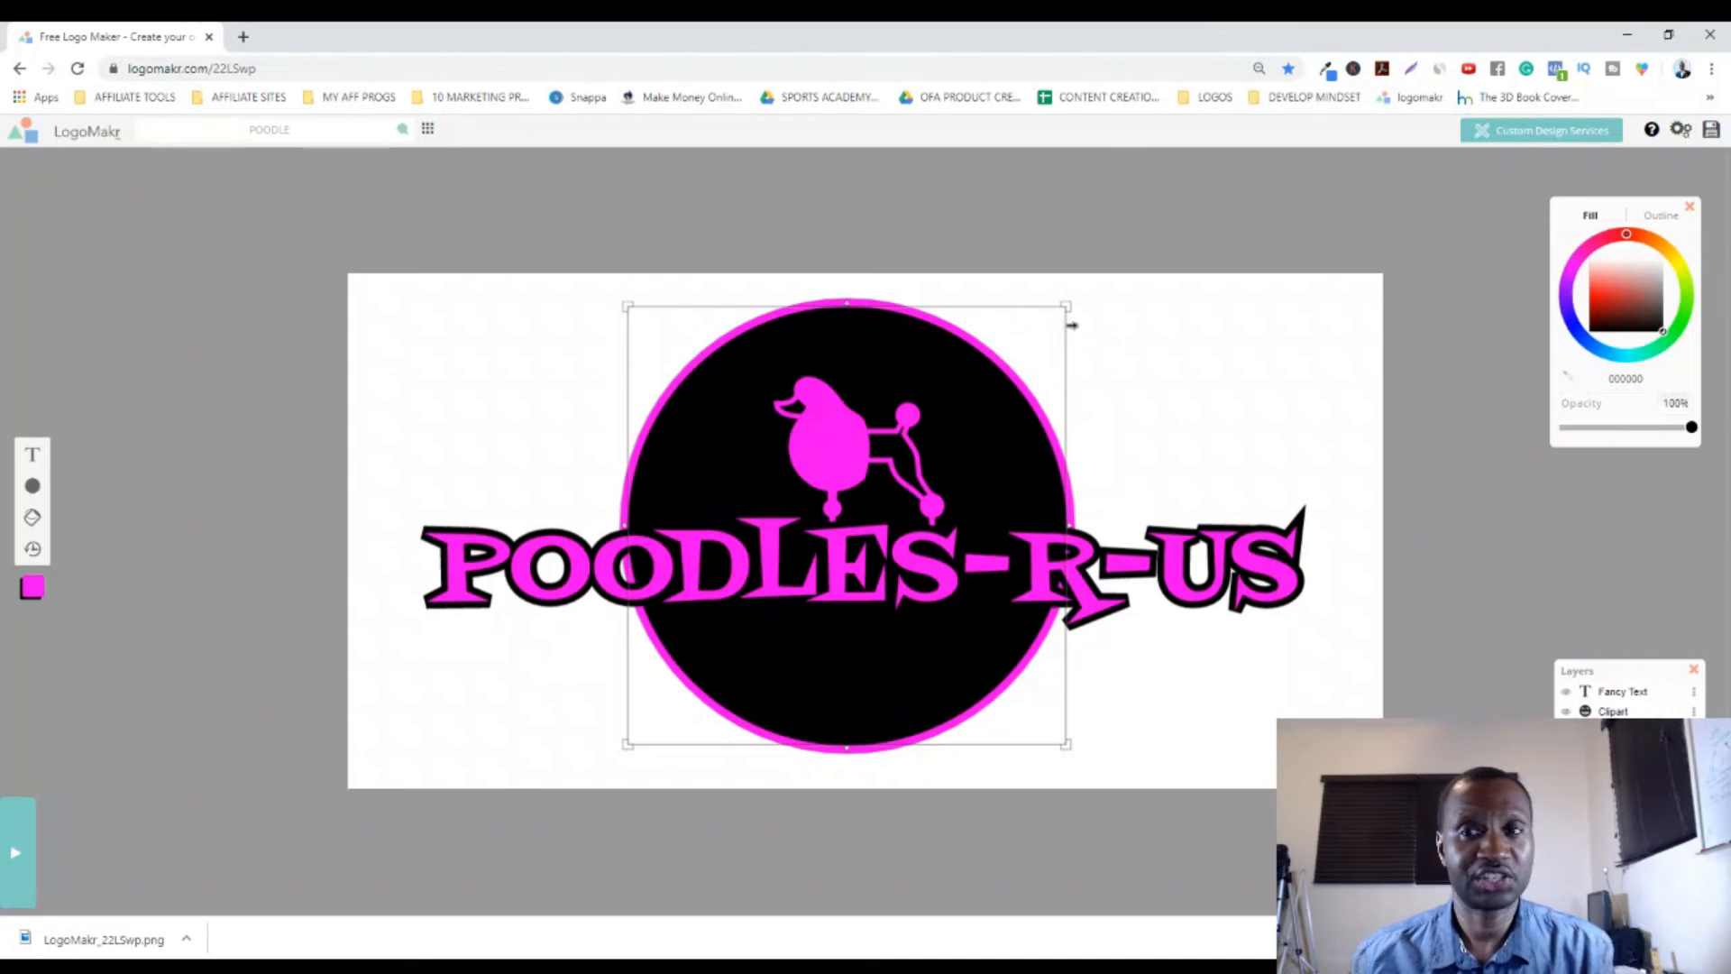
left_click(1263, 563)
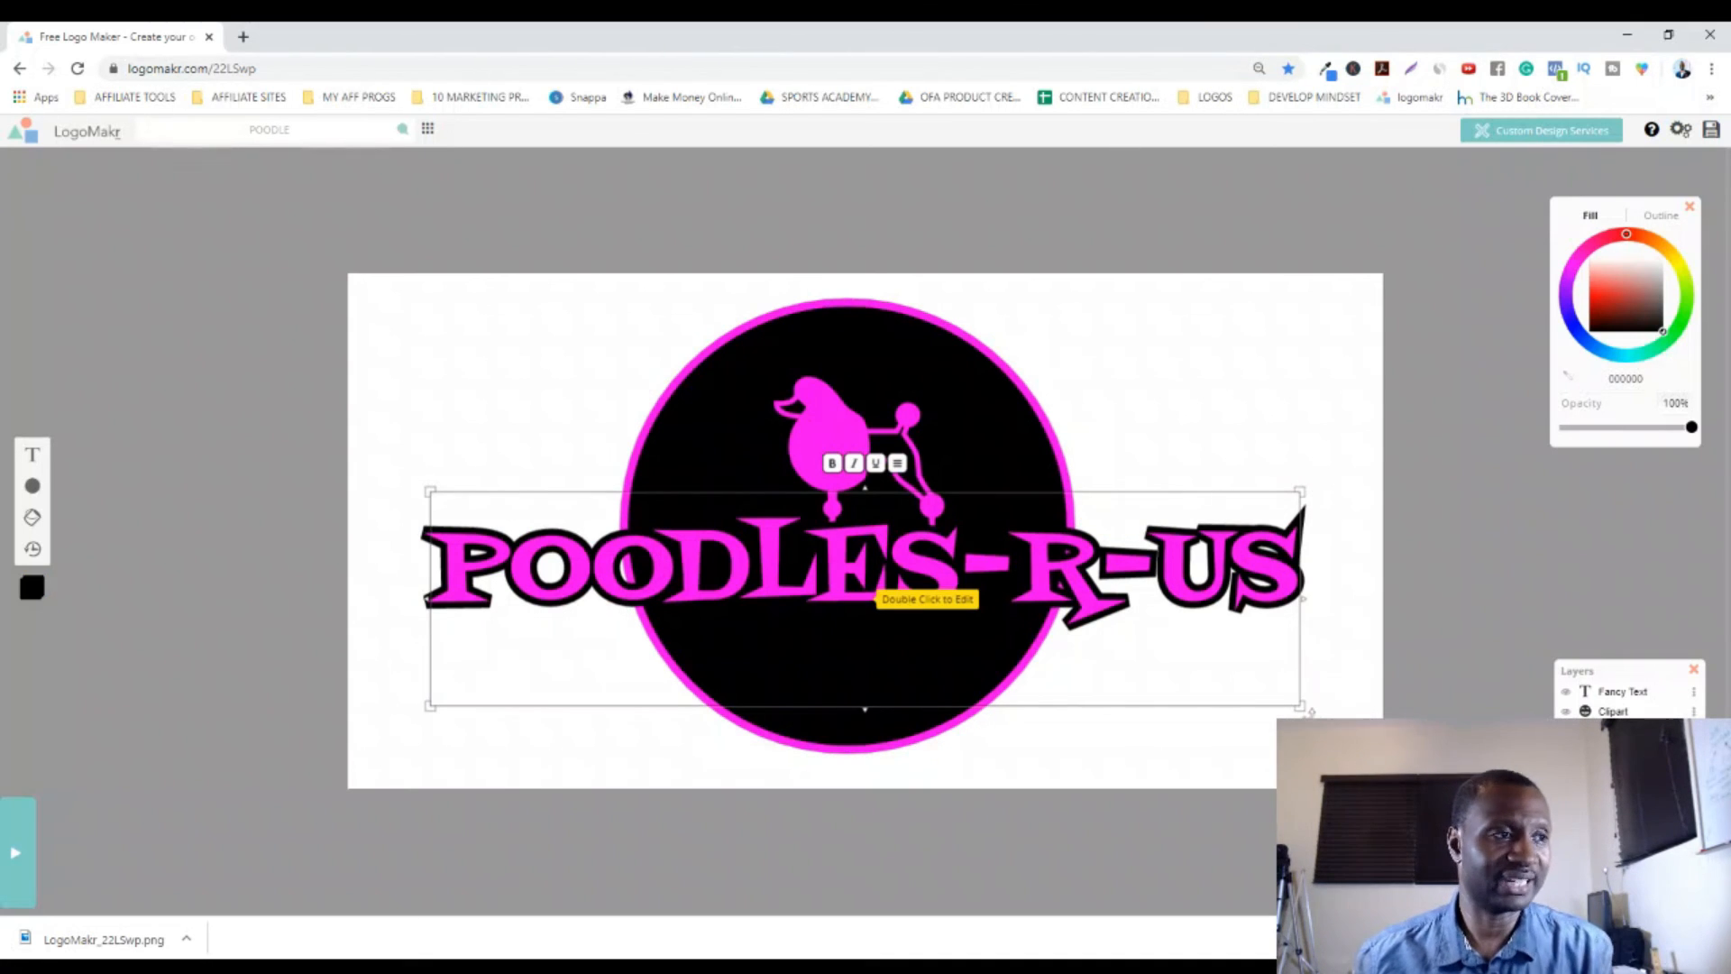
left_click(425, 707)
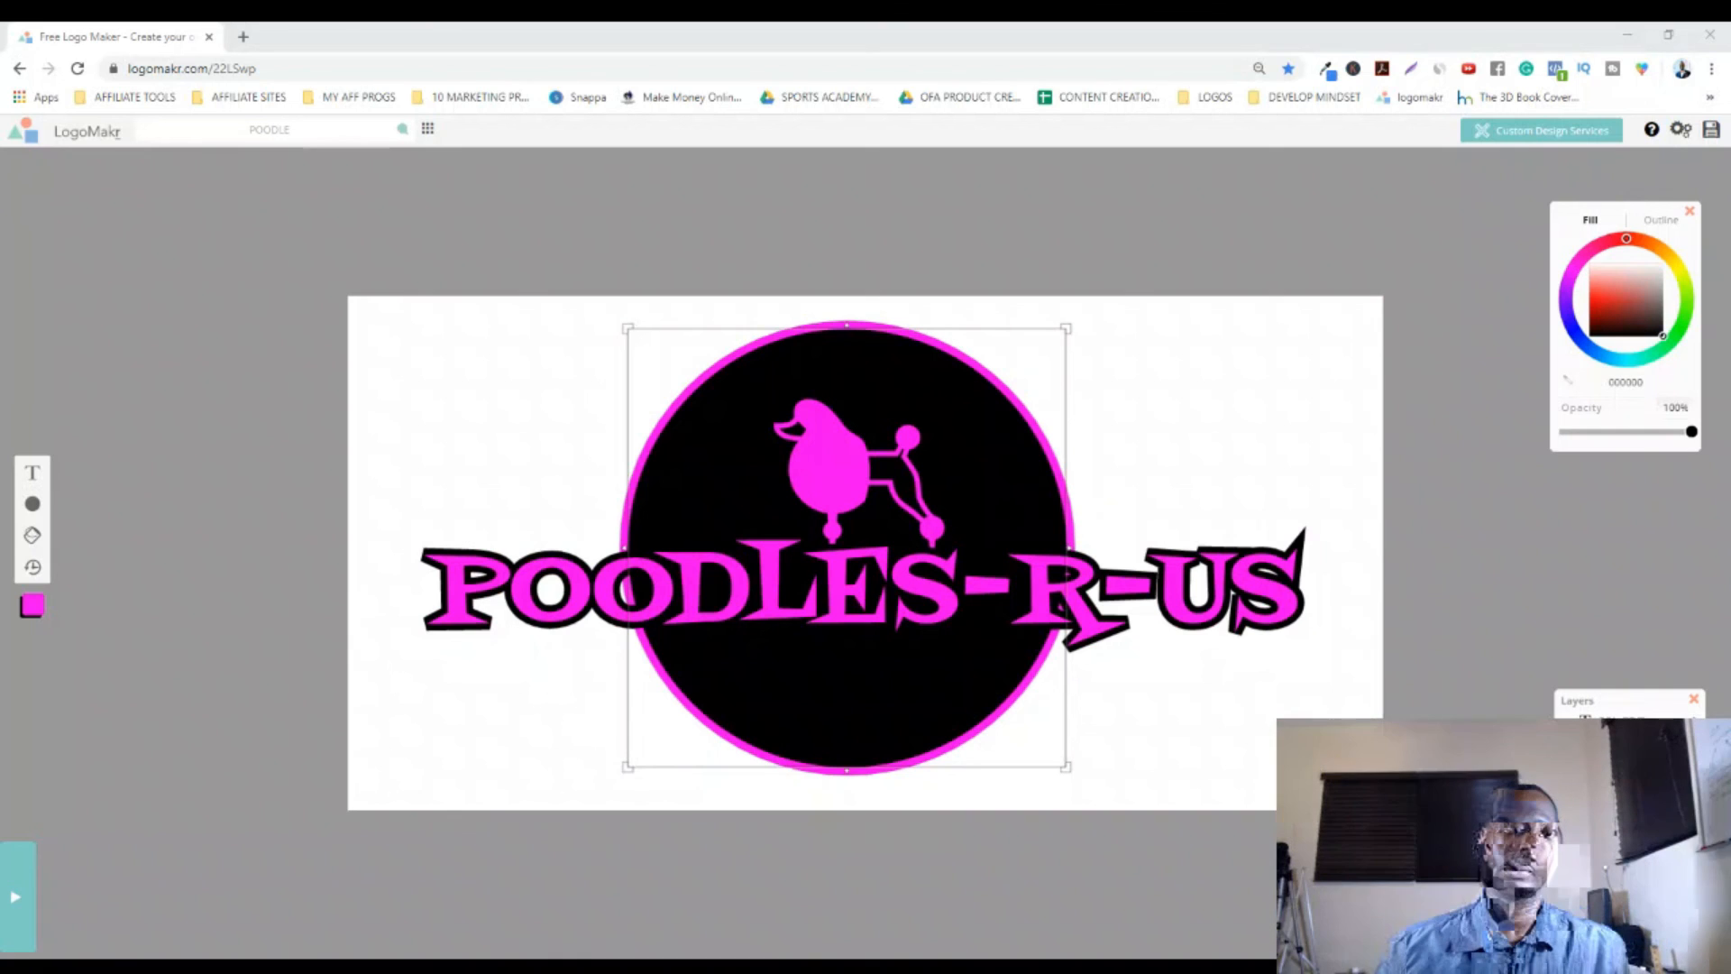